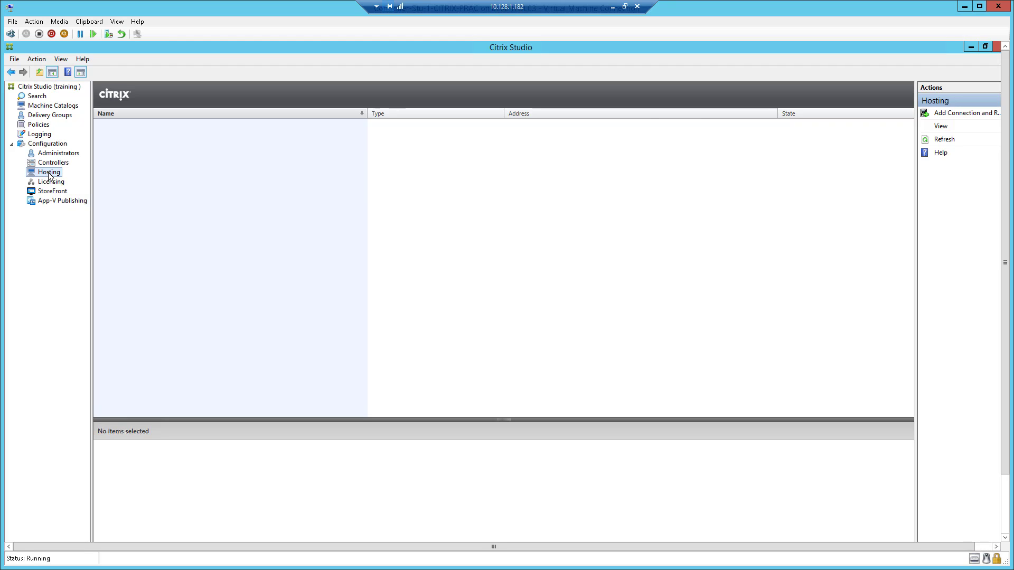
# Step: Show the Hosting node under Configuration in Citrix Studio, which has no connections yet
pyautogui.click(952, 113)
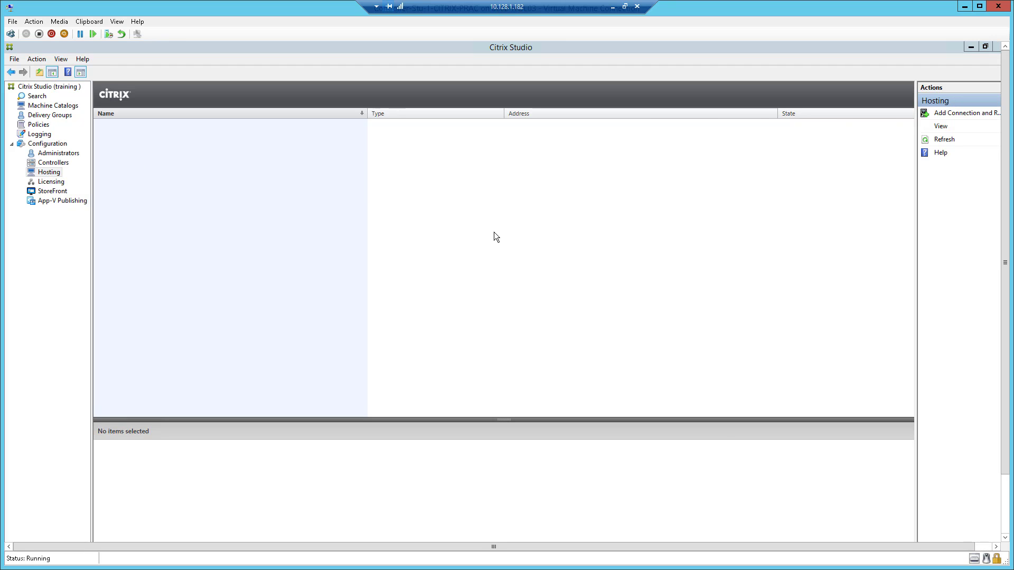
pyautogui.click(536, 216)
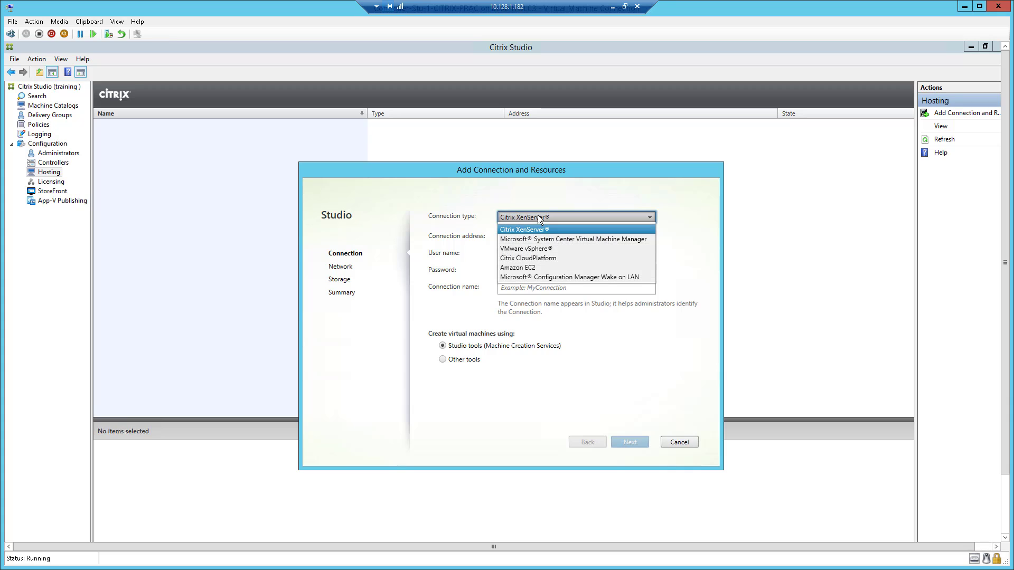
pyautogui.click(551, 248)
pyautogui.click(555, 239)
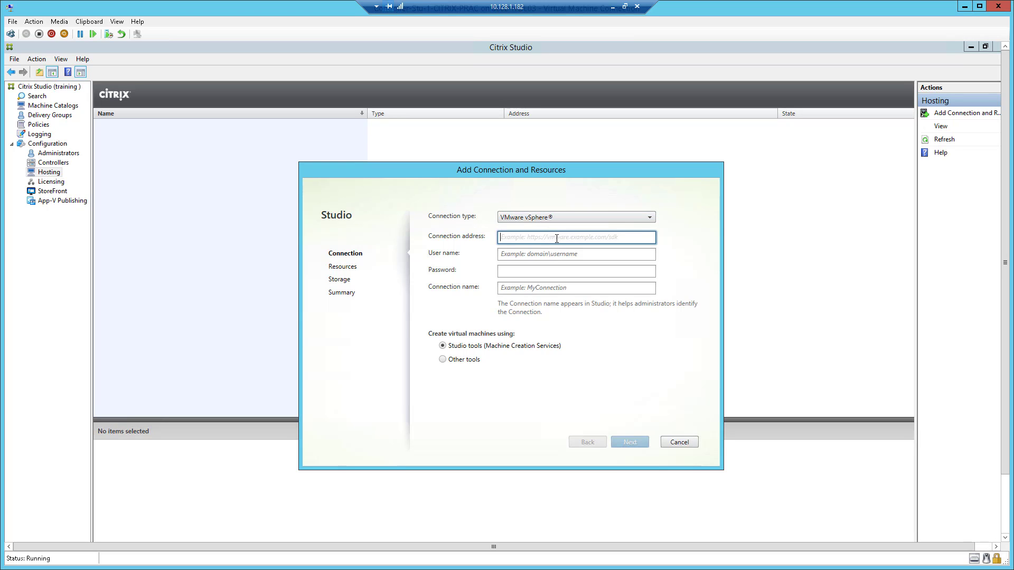
pyautogui.click(552, 256)
pyautogui.click(552, 236)
pyautogui.click(543, 255)
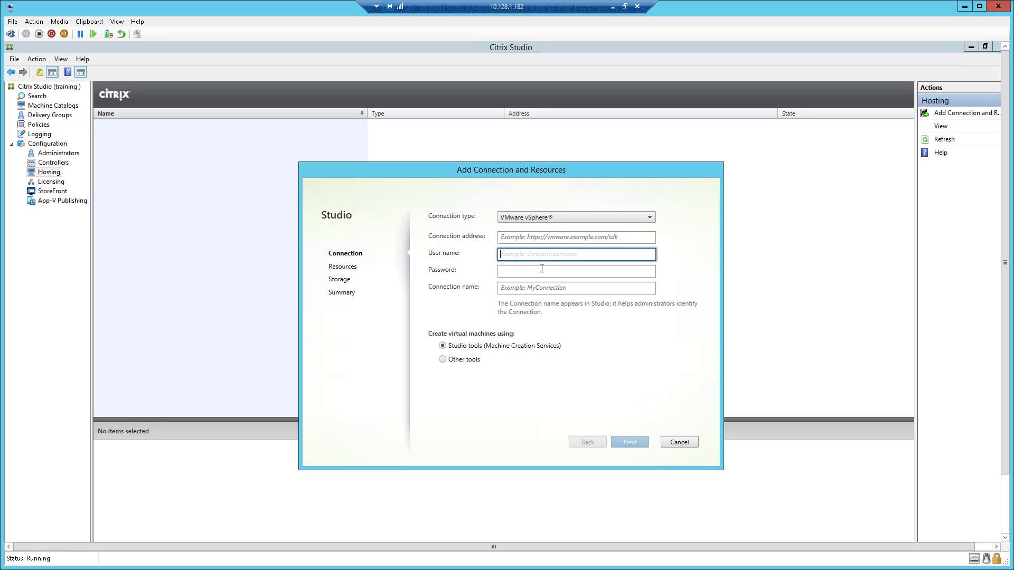
pyautogui.click(541, 271)
pyautogui.click(539, 289)
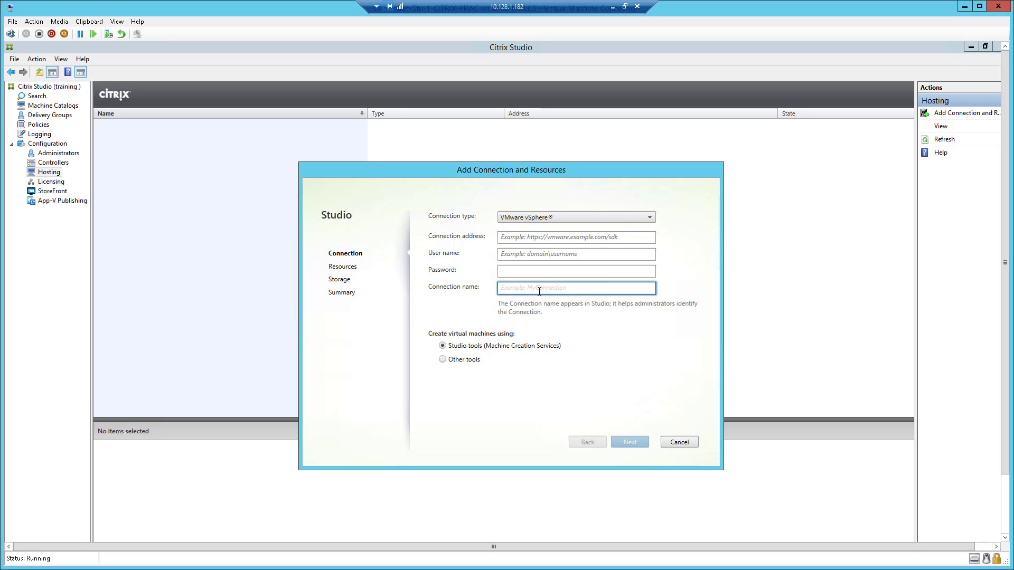
pyautogui.click(673, 445)
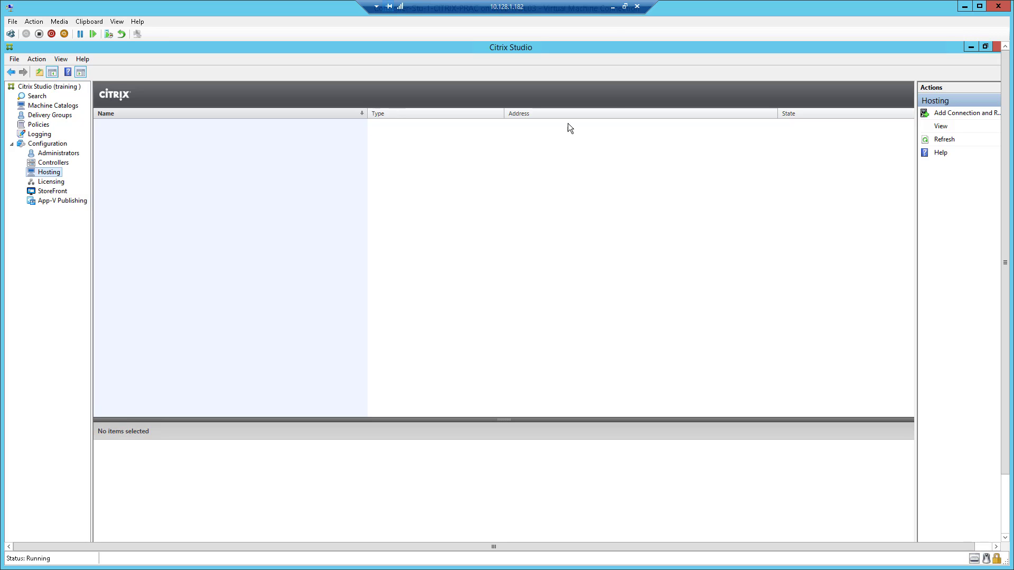
# Step: Minimize the Citrix Studio remote session and bring the Chrome vSphere Client window forward
pyautogui.click(613, 7)
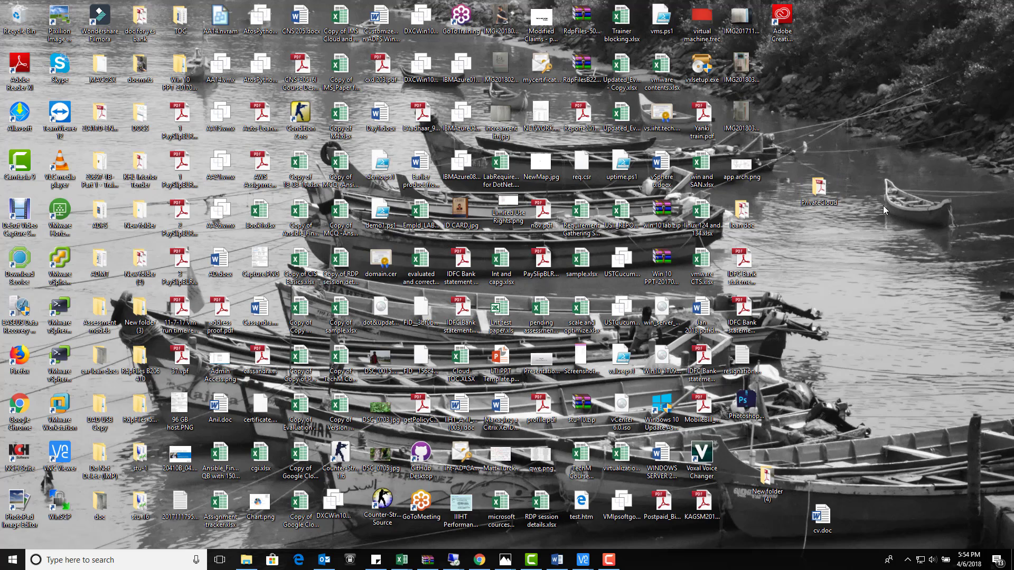
pyautogui.click(741, 164)
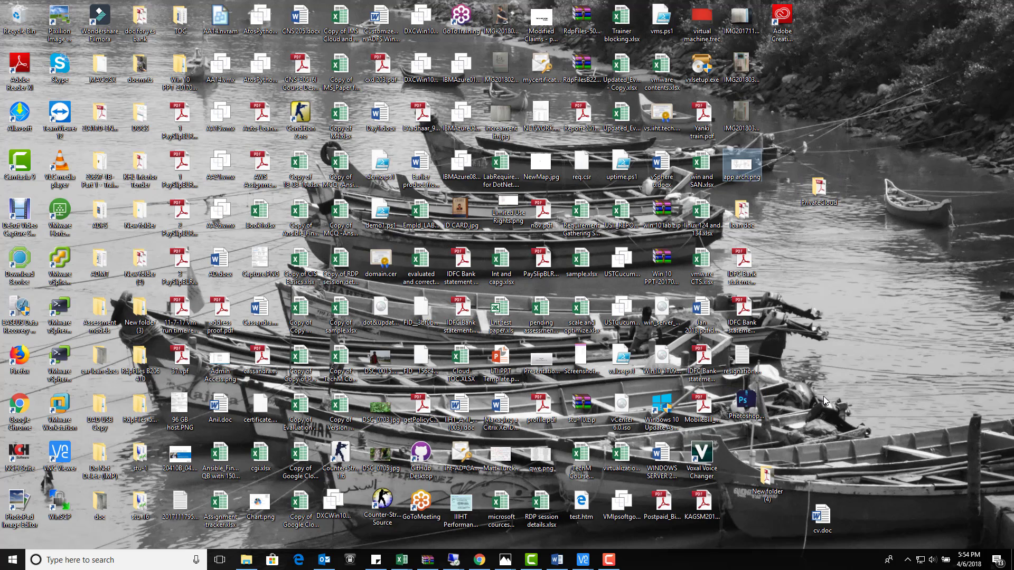
pyautogui.click(800, 448)
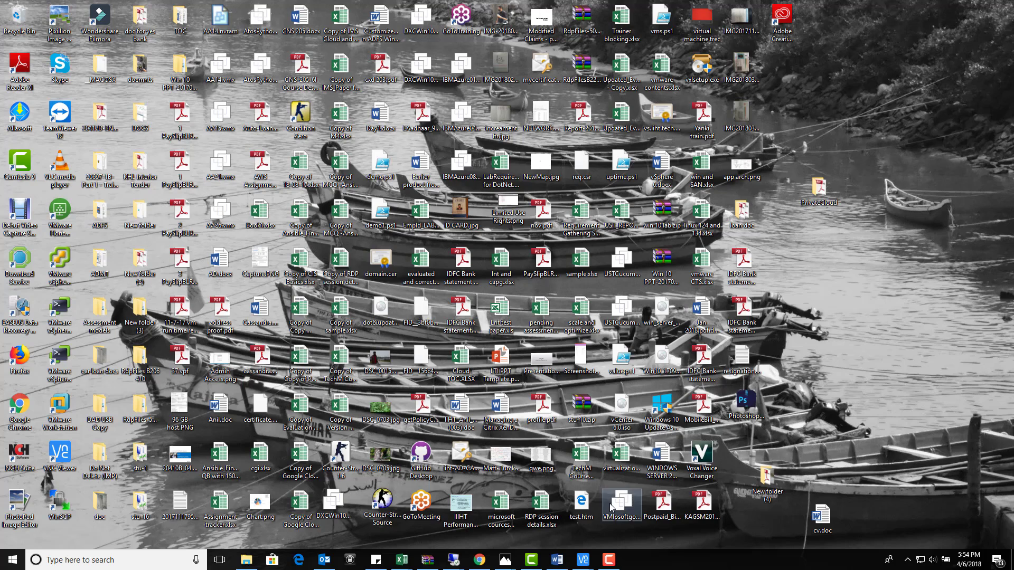
pyautogui.click(479, 560)
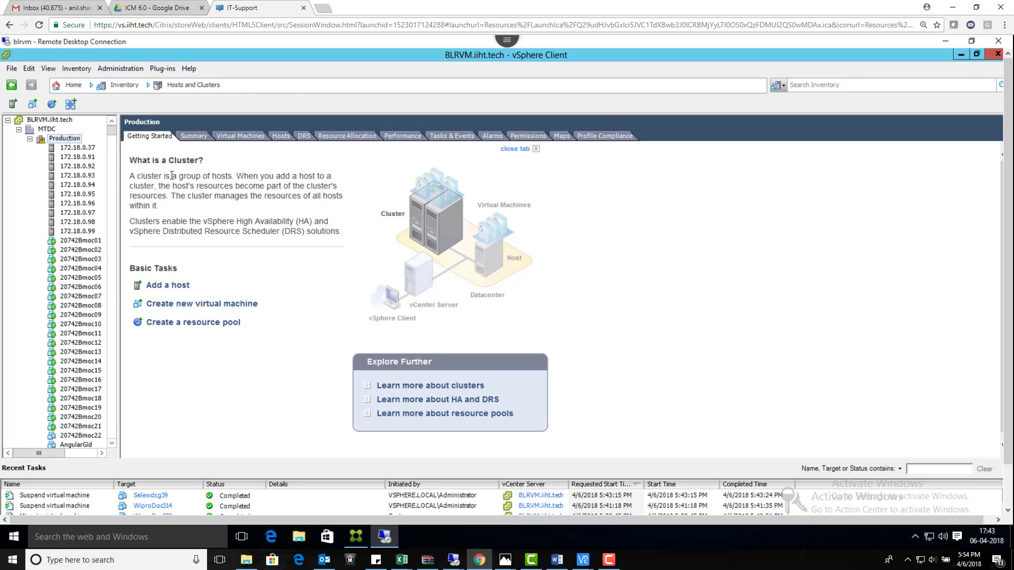
# Step: Start a typical new VM in the Production cluster named 'win 7 master image' plus the user's name
pyautogui.rightClick(68, 139)
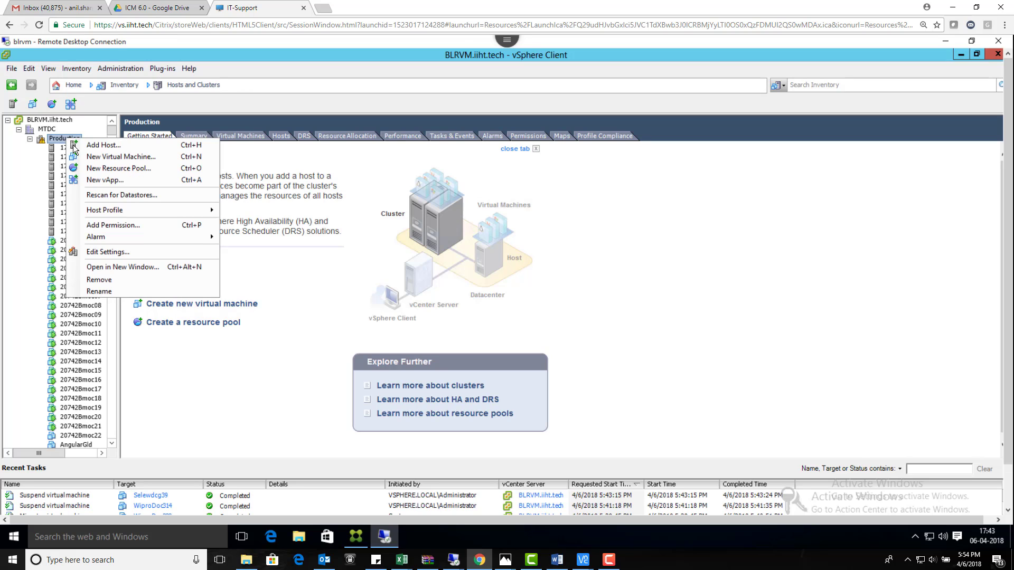
pyautogui.click(92, 156)
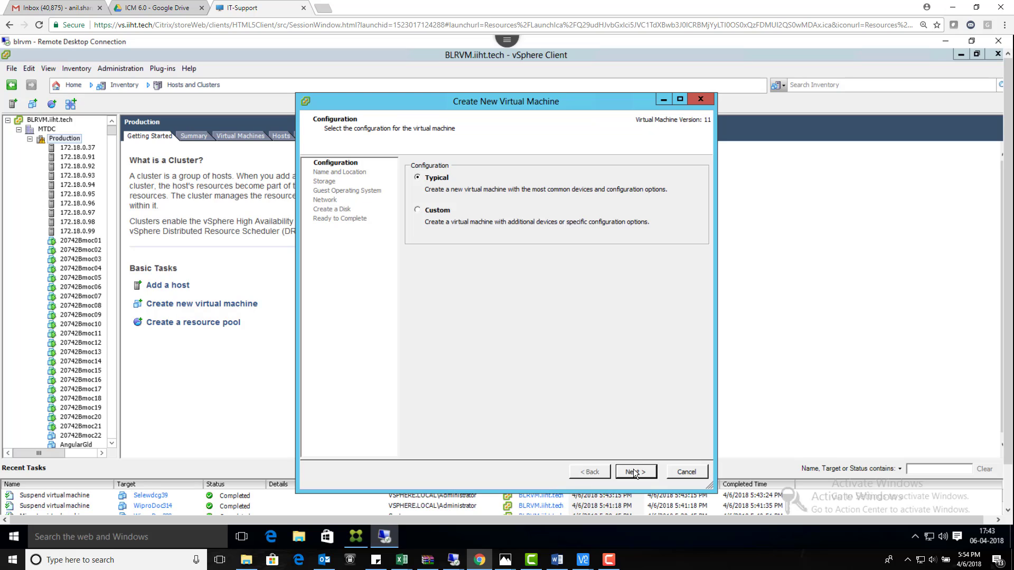
pyautogui.click(633, 472)
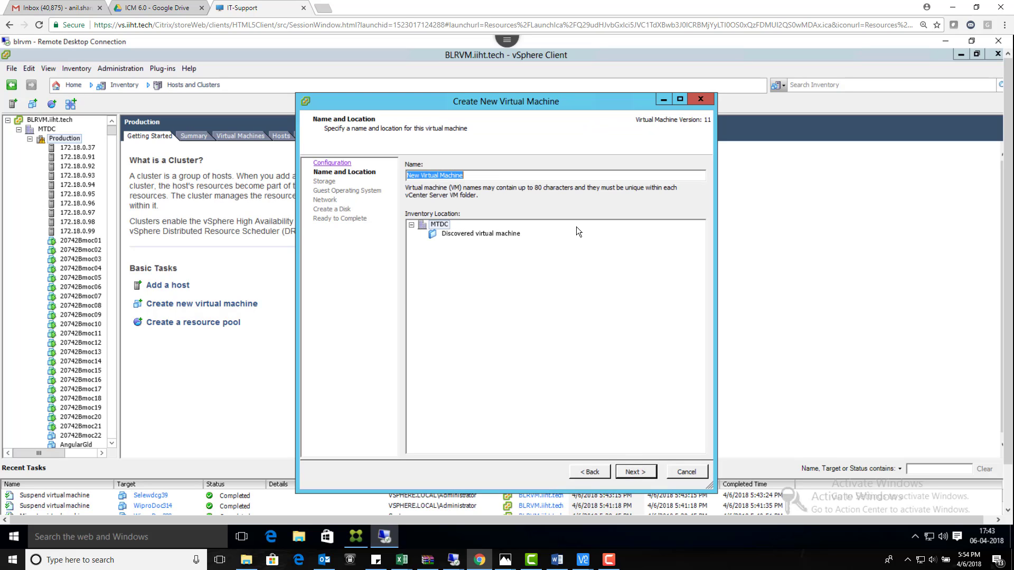
pyautogui.write('win 7 master image -ANIL')
pyautogui.click(640, 474)
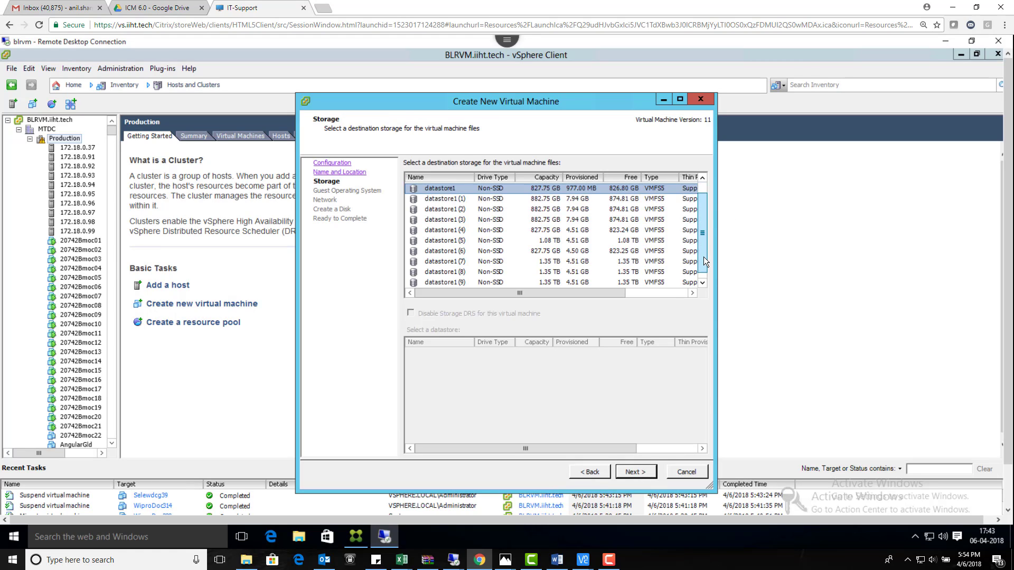
# Step: Store the new VM's files on the VHD datastore
pyautogui.moveTo(703, 256); pyautogui.dragTo(703, 268)
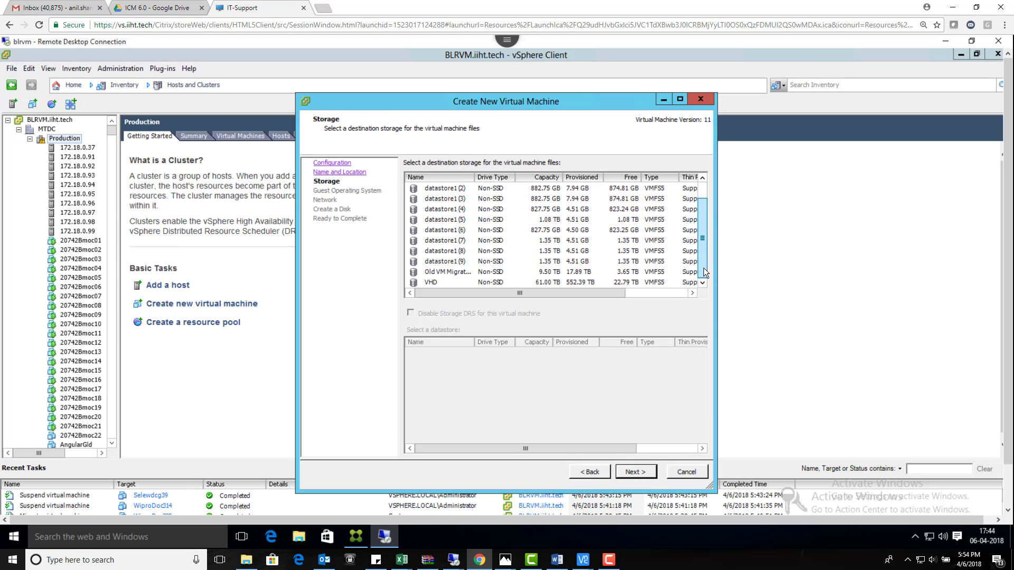
pyautogui.click(507, 282)
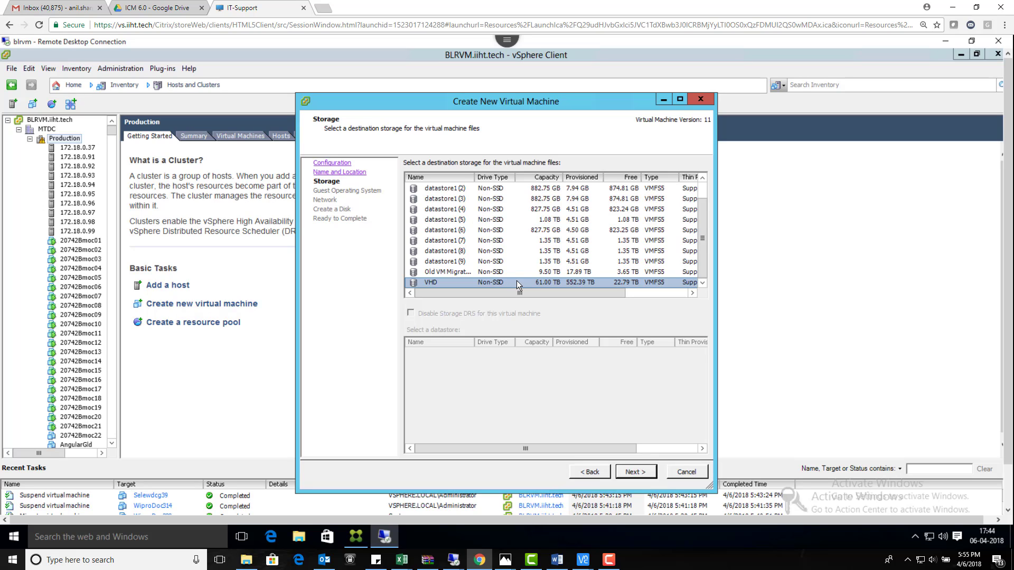
pyautogui.click(629, 472)
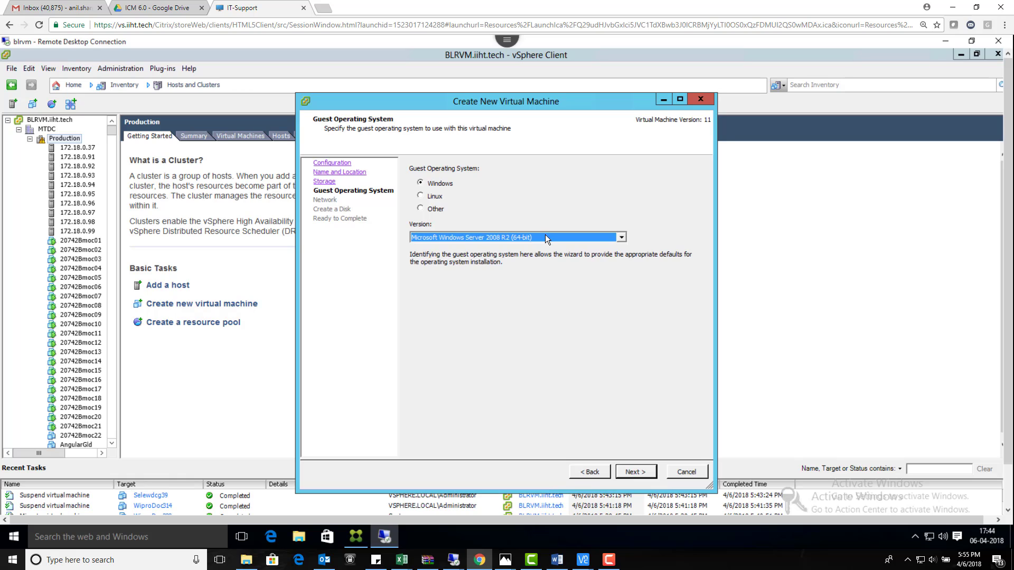
# Step: Set the guest OS version to Microsoft Windows 7 (64-bit)
pyautogui.click(545, 236)
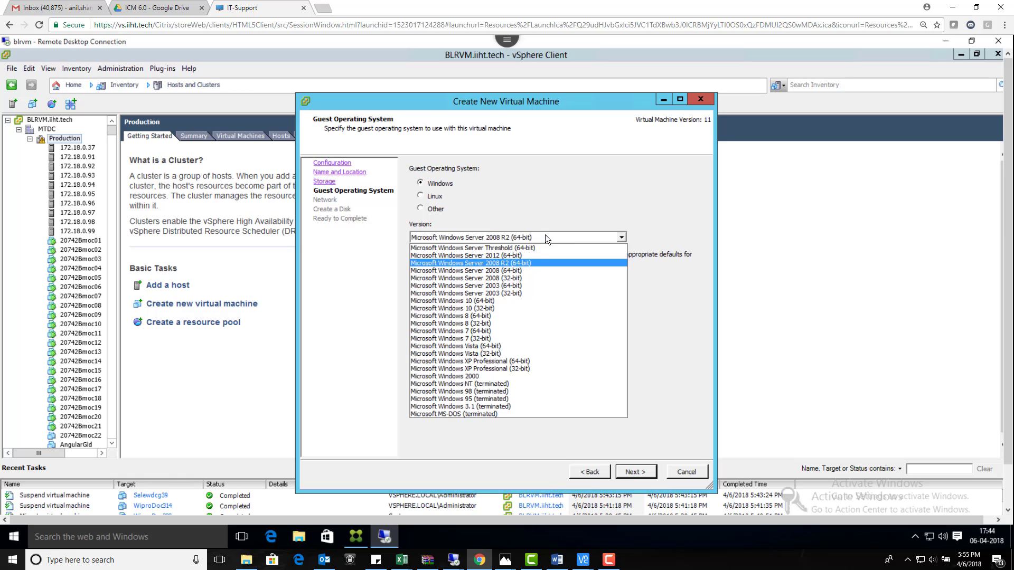
pyautogui.click(492, 330)
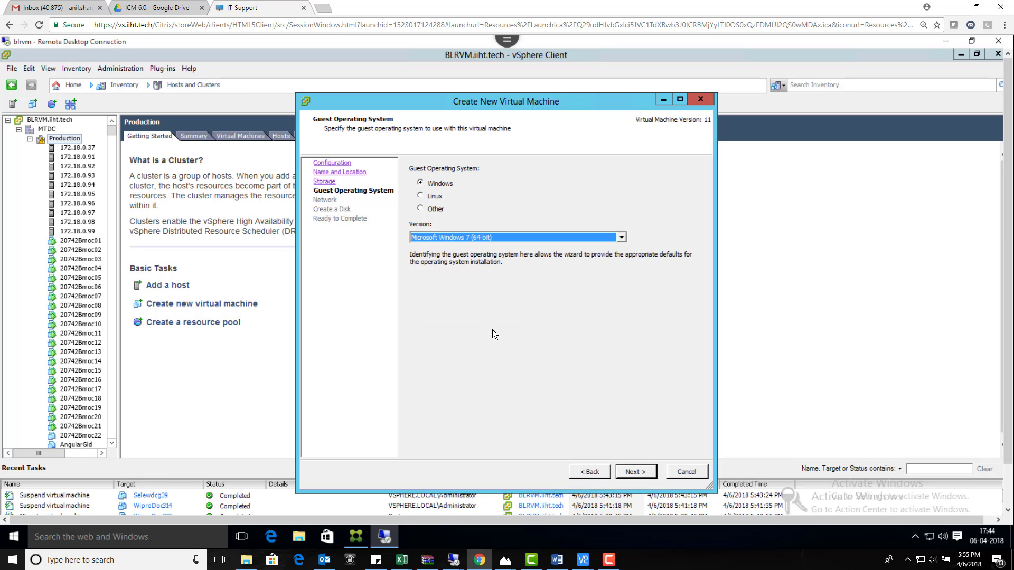
pyautogui.click(628, 472)
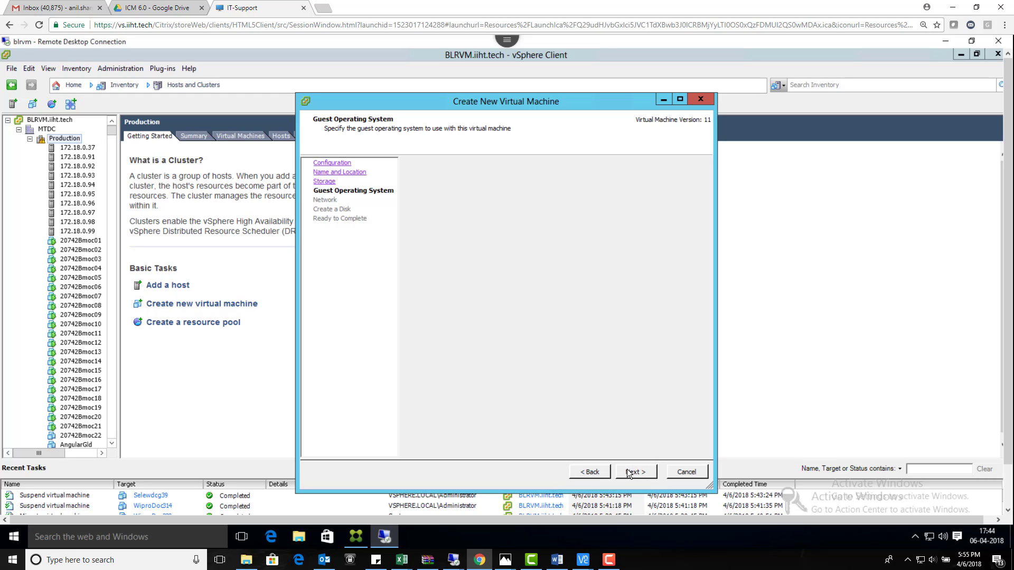
# Step: Set the network adapter type to VMXNET 3
pyautogui.click(635, 225)
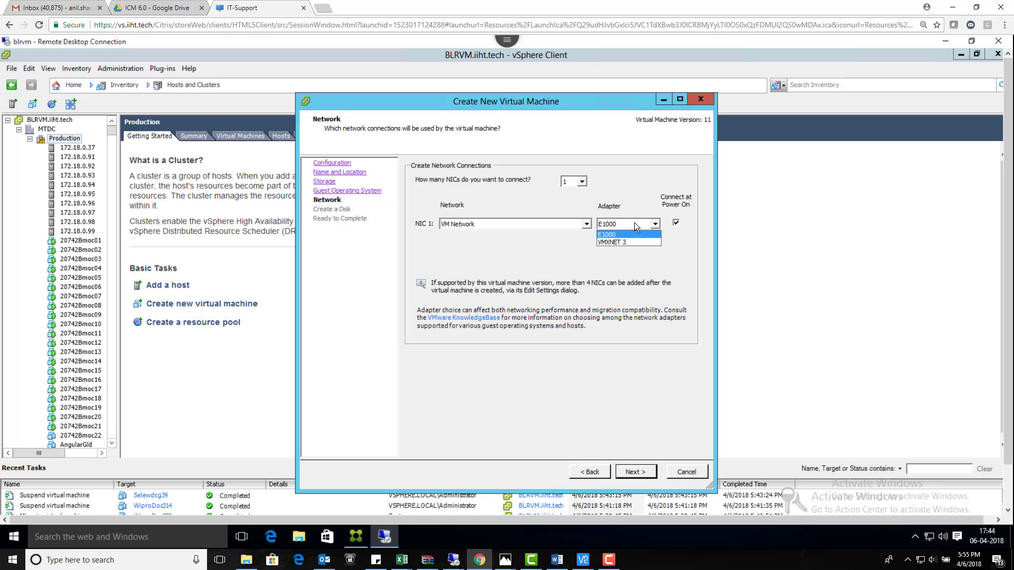
pyautogui.click(635, 238)
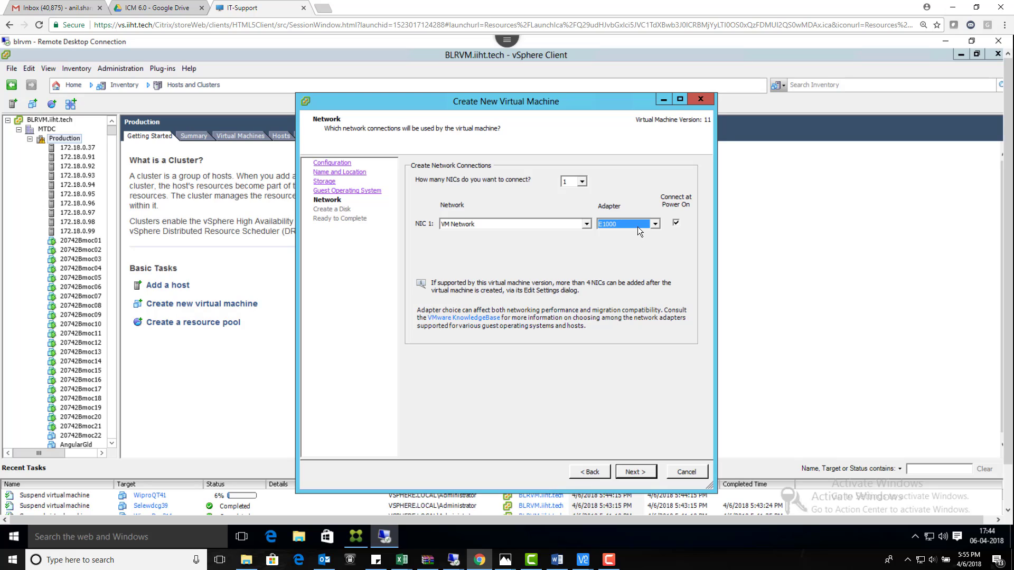
pyautogui.click(637, 227)
pyautogui.click(629, 242)
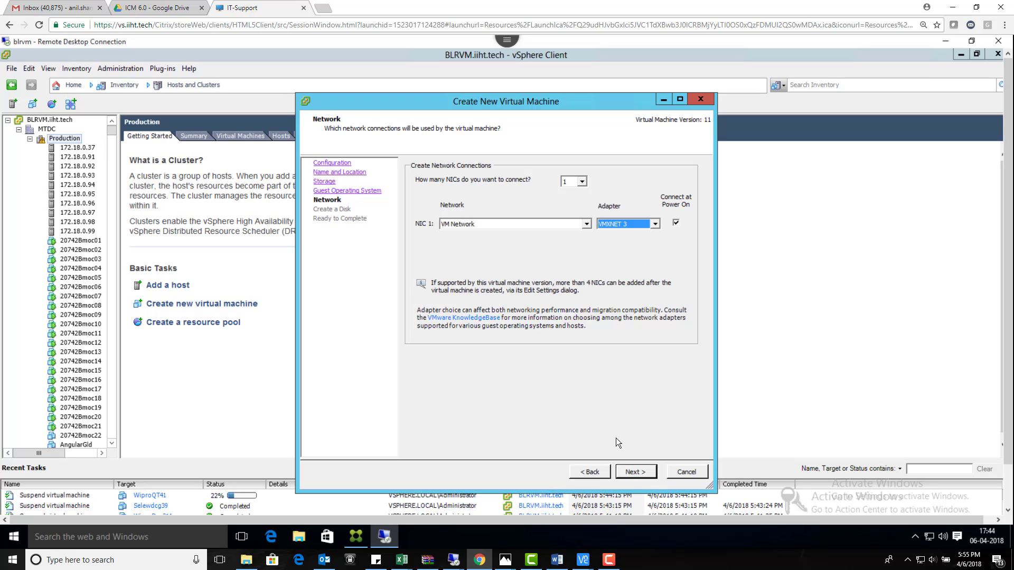
pyautogui.click(636, 472)
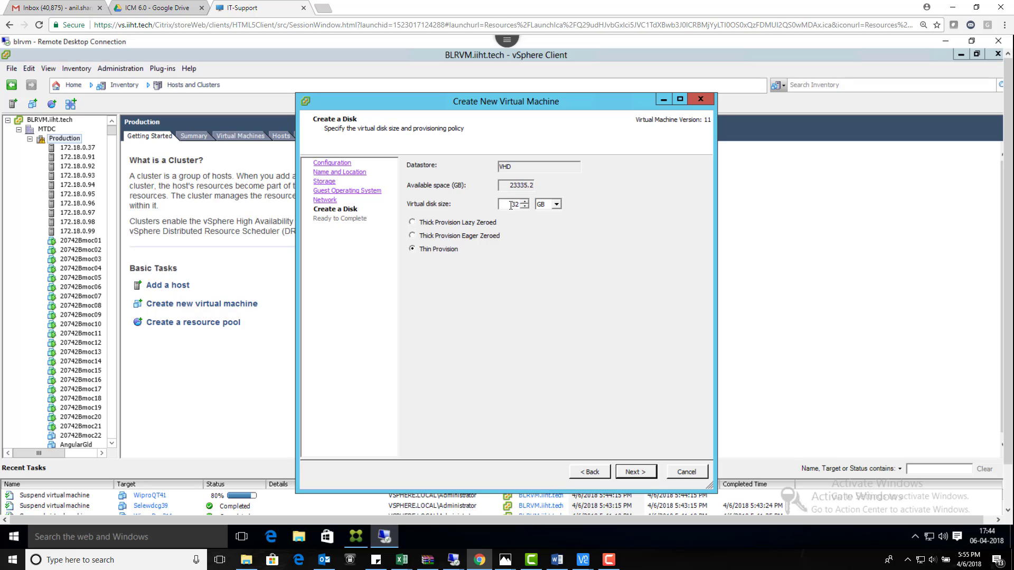
# Step: Give the VM a 40 GB thin-provisioned disk and finish creating it
pyautogui.moveTo(510, 205); pyautogui.dragTo(536, 208)
pyautogui.write('40')
pyautogui.click(636, 470)
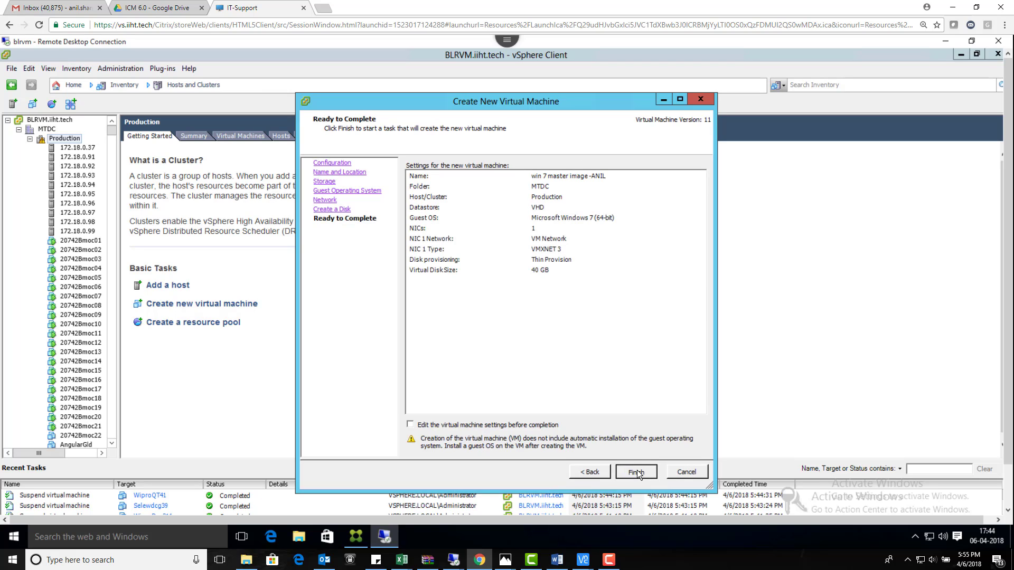
pyautogui.click(637, 470)
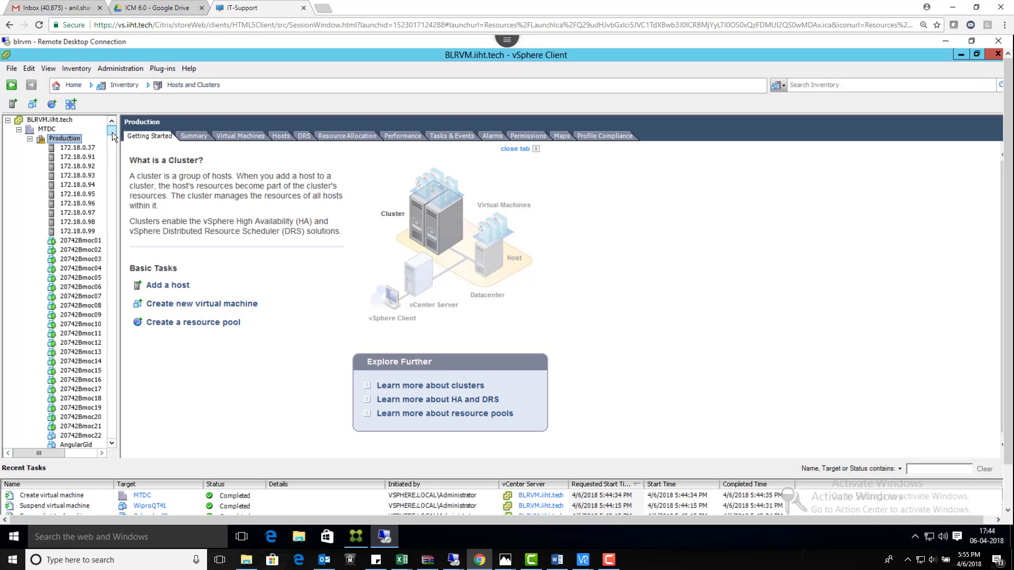
# Step: Search the inventory for 'win 7 master image'
pyautogui.click(835, 87)
pyautogui.write('wi')
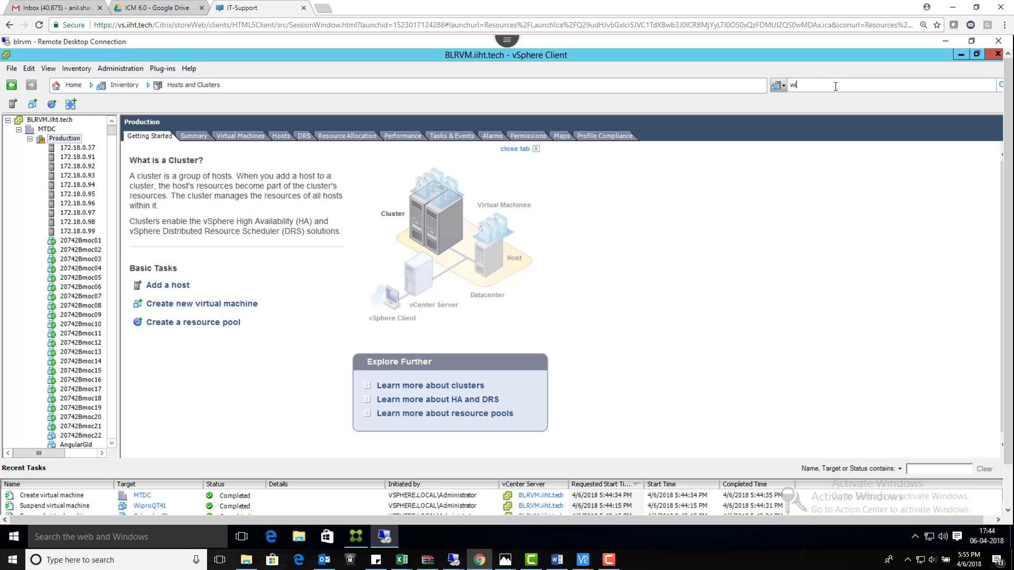
pyautogui.write('n 7 master image')
pyautogui.press('Return')
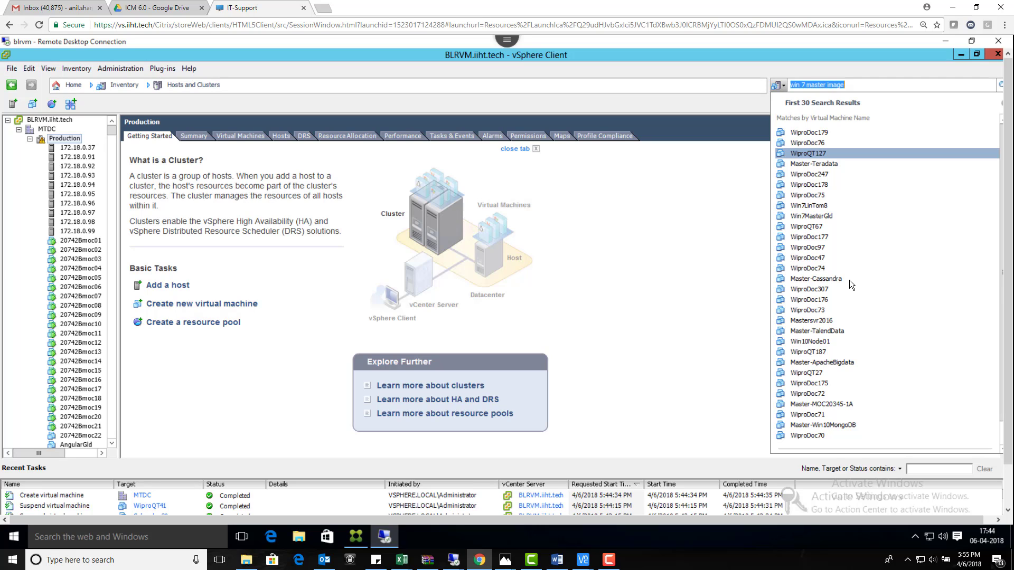
pyautogui.scroll(-1, 849, 279)
pyautogui.scroll(1, 854, 261)
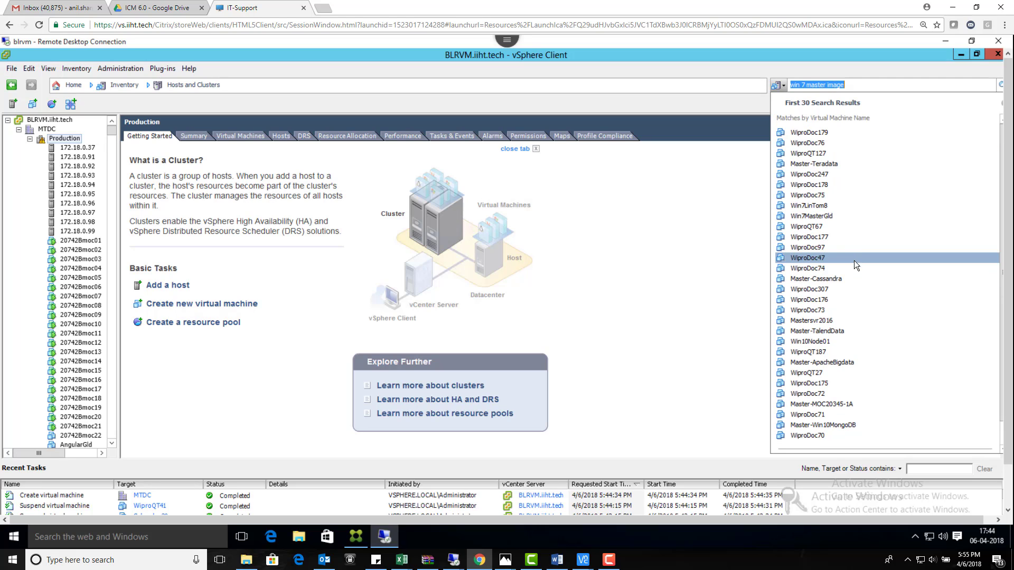
# Step: Search again using the user's name suffix and open the matching master-image VM
pyautogui.press('BackSpace')
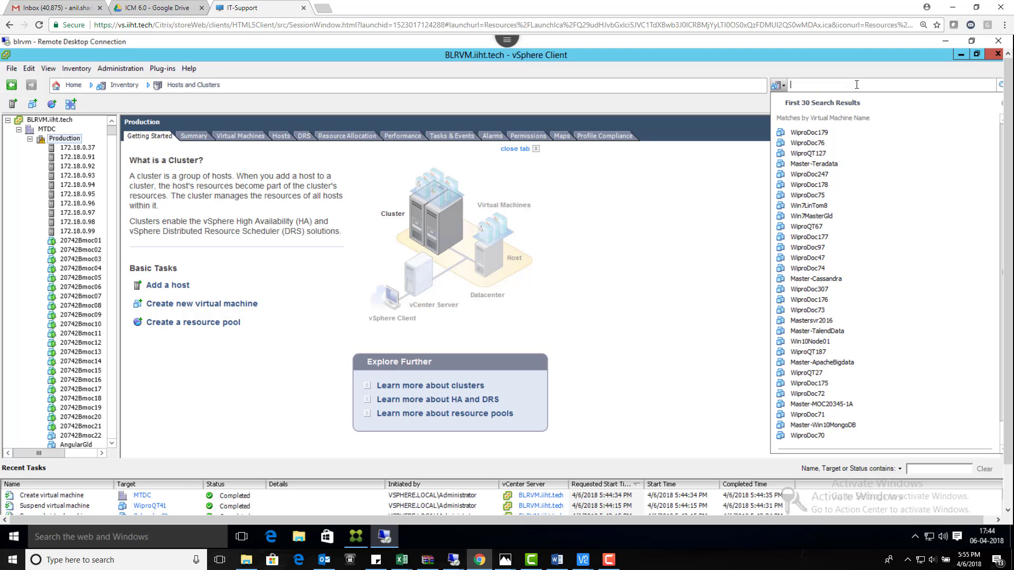
pyautogui.write('ANIL')
pyautogui.press('Return')
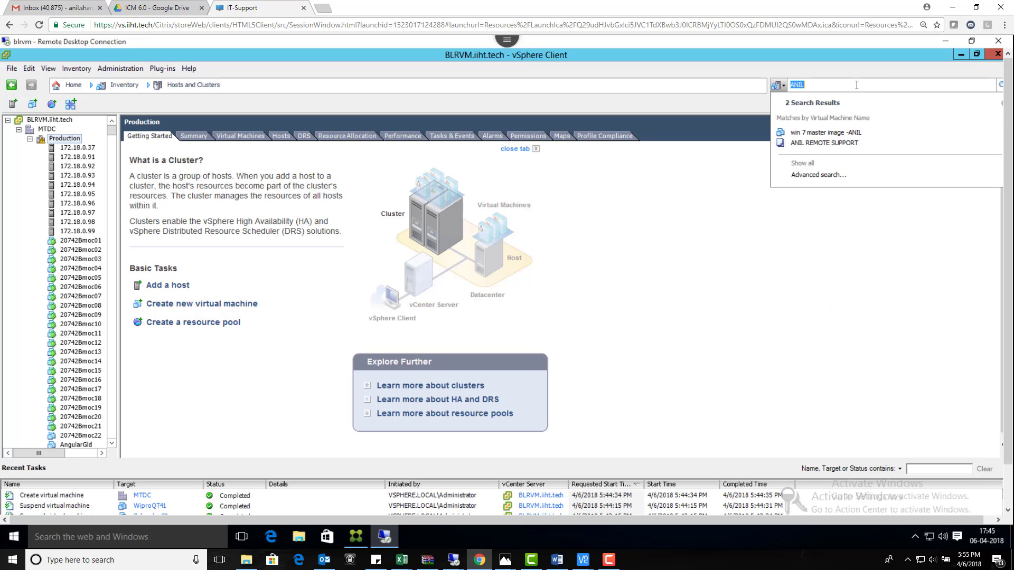
pyautogui.click(835, 133)
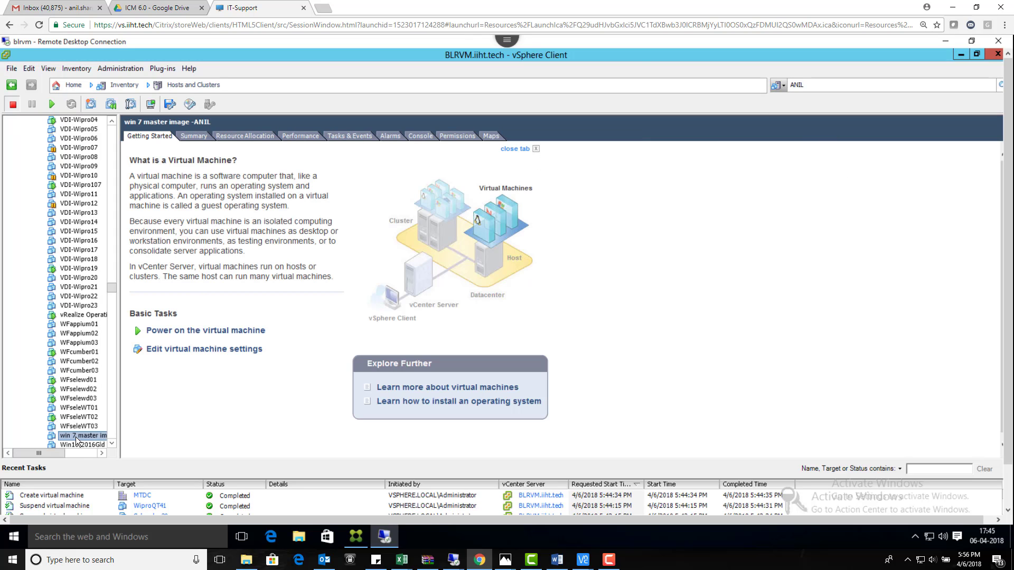
# Step: Open the console of the Windows 7 master-image VM
pyautogui.click(79, 436)
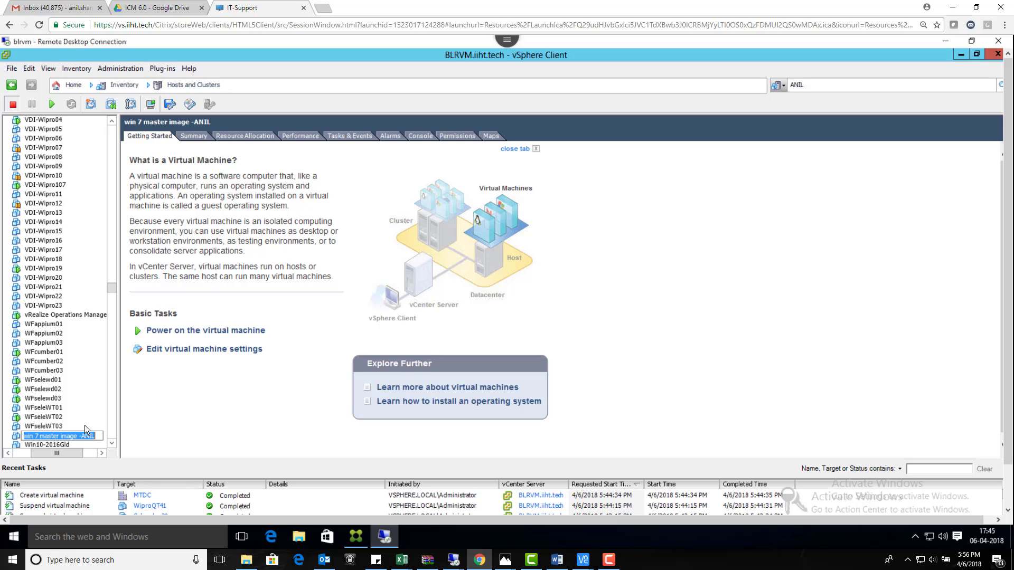
pyautogui.rightClick(65, 435)
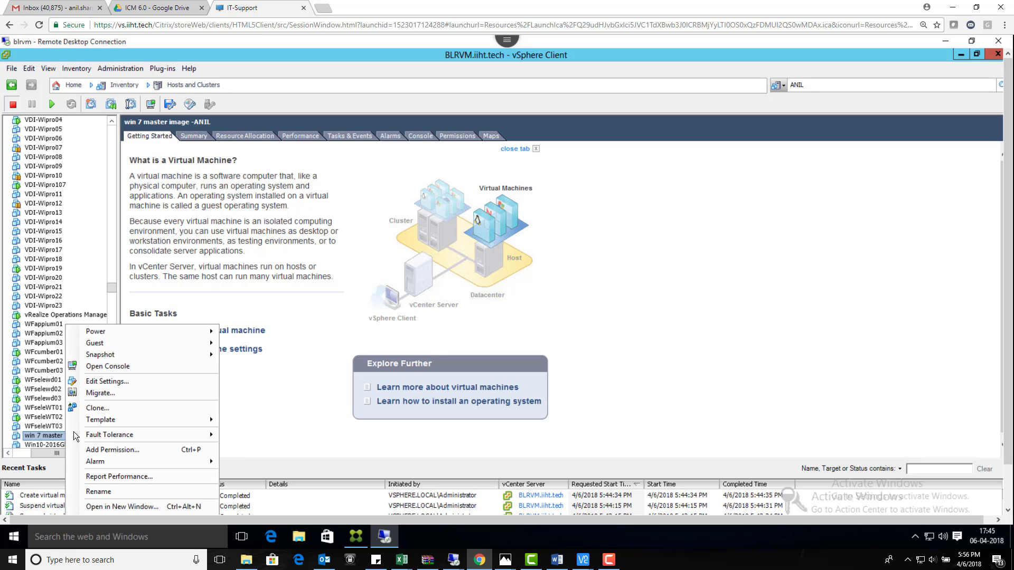
pyautogui.click(109, 367)
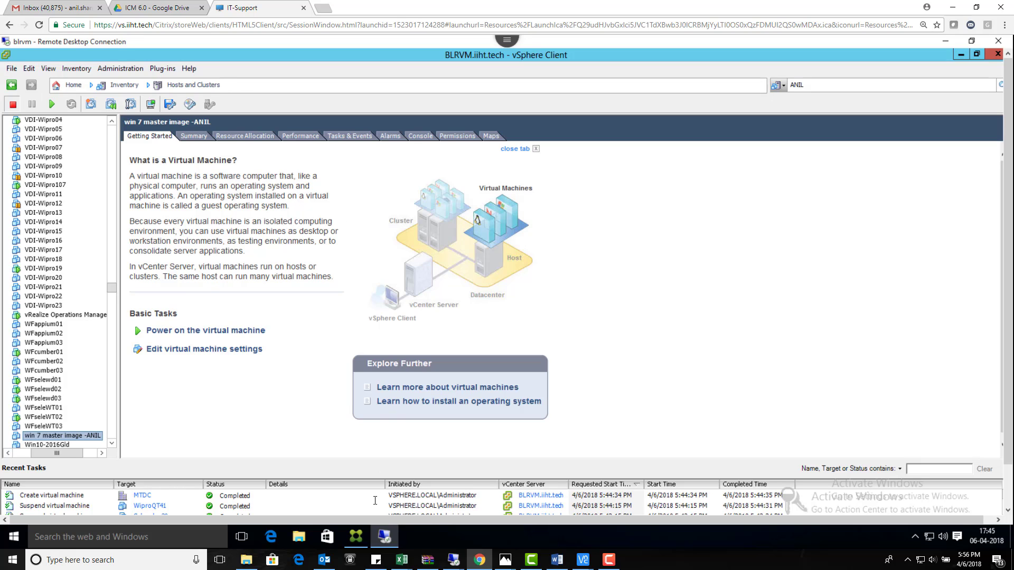
# Step: Bring the console window forward, centre it, and power the VM on
pyautogui.scroll(-1, 1002, 311)
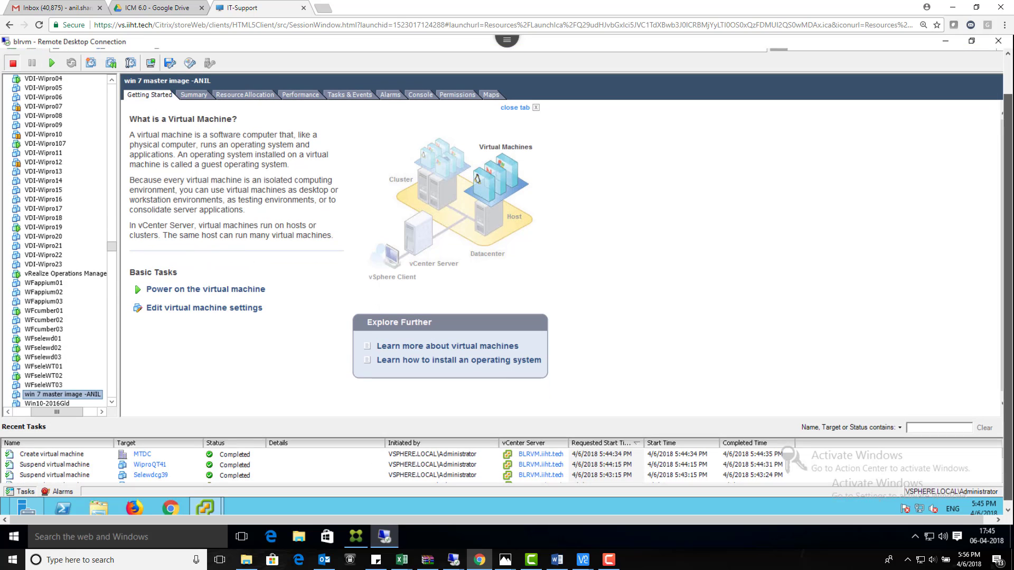
pyautogui.moveTo(207, 503)
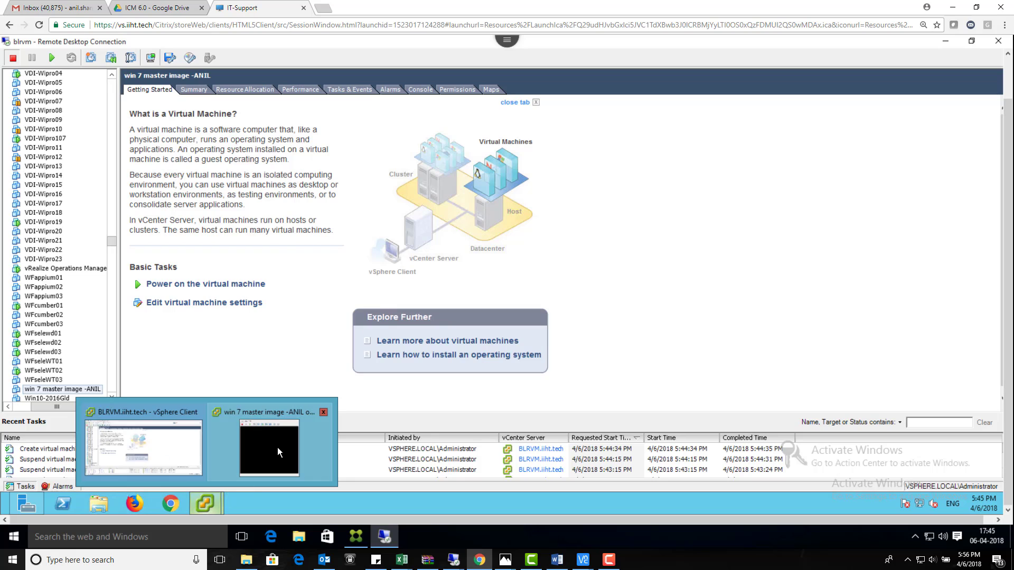
pyautogui.click(278, 448)
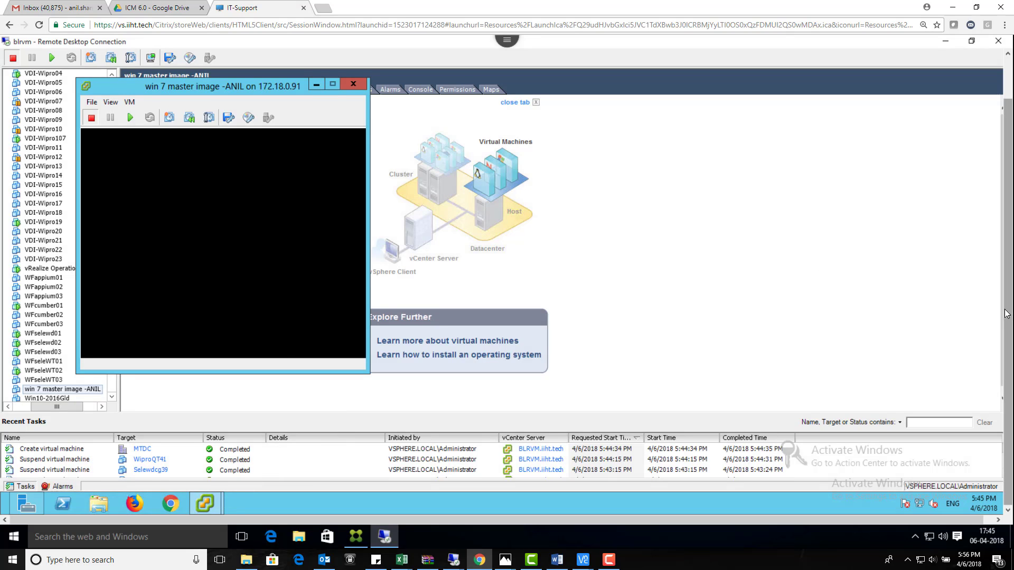
pyautogui.scroll(1, 1011, 275)
pyautogui.moveTo(379, 120); pyautogui.dragTo(411, 113)
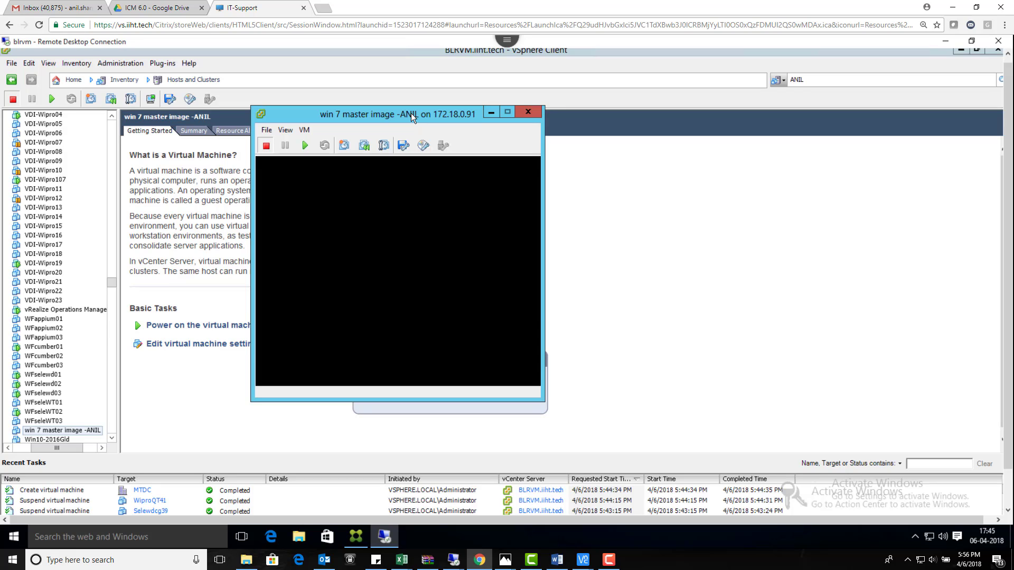
pyautogui.click(305, 145)
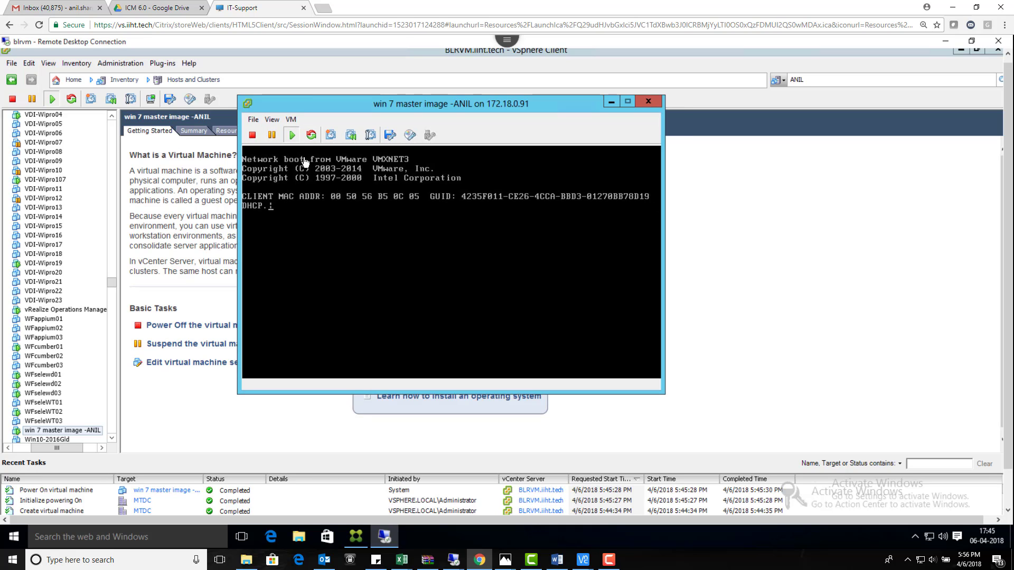
pyautogui.click(291, 119)
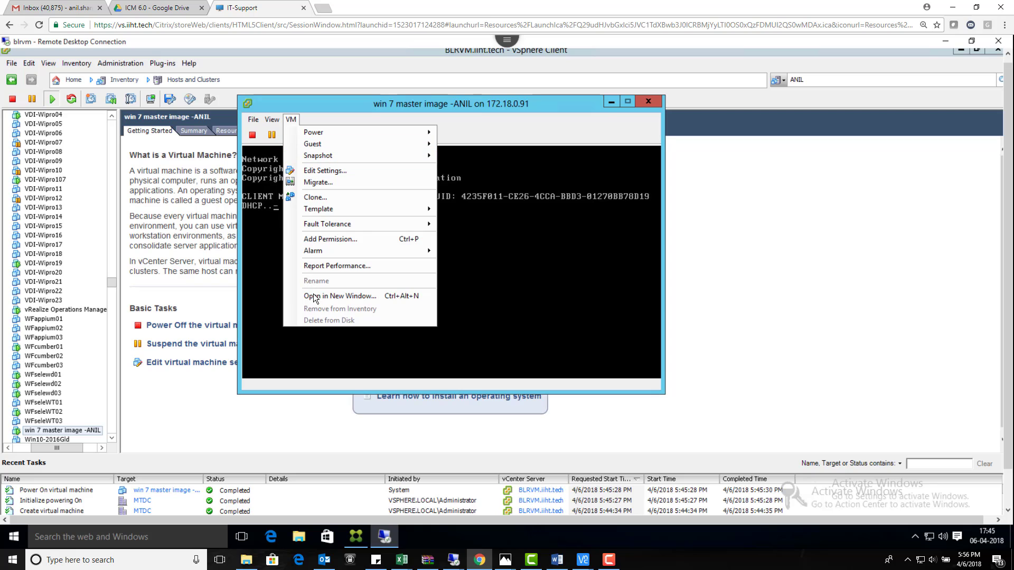
# Step: In Edit Settings, set CD/DVD drive 1 to use a Datastore ISO File
pyautogui.click(330, 174)
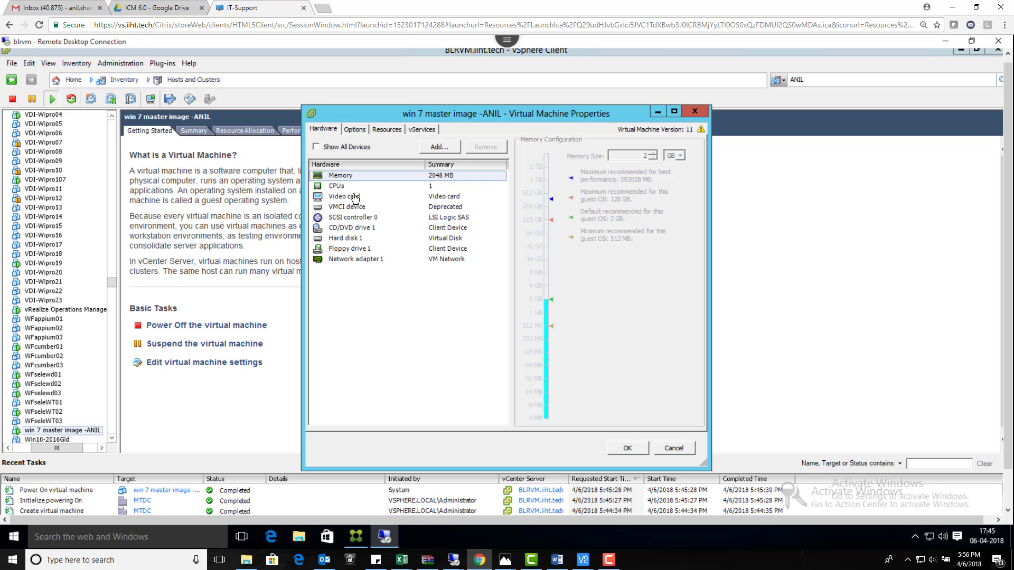
pyautogui.click(355, 227)
pyautogui.click(568, 274)
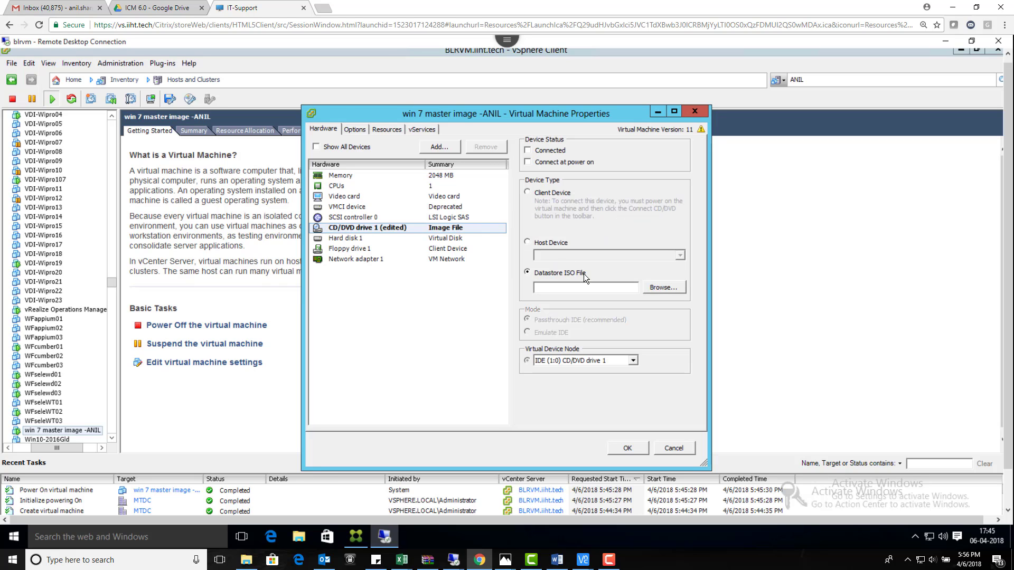
pyautogui.click(653, 289)
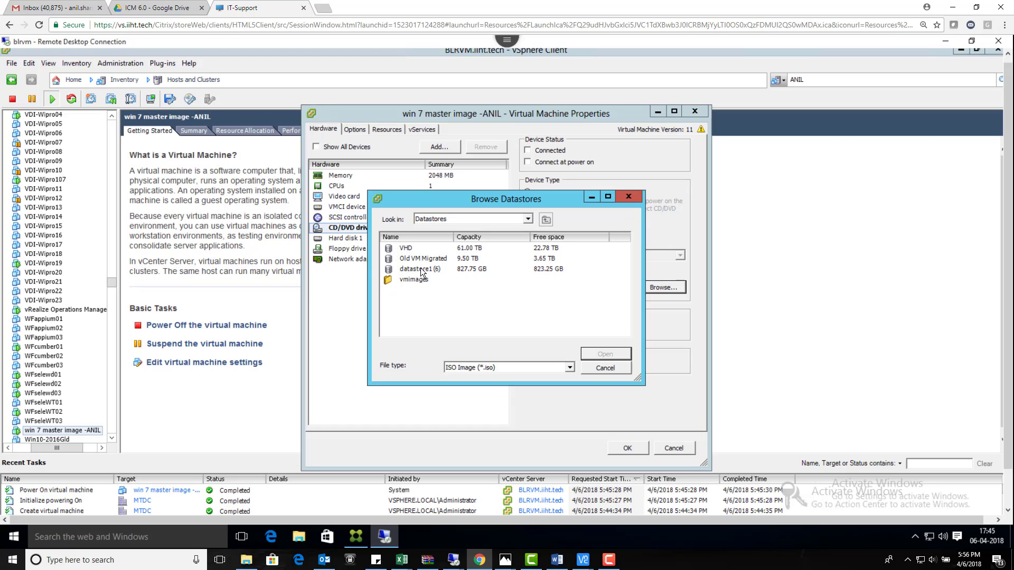
# Step: Pick Windows.7_sp1.iso from the Old VM Migrated/ISOs folder
pyautogui.doubleClick(425, 259)
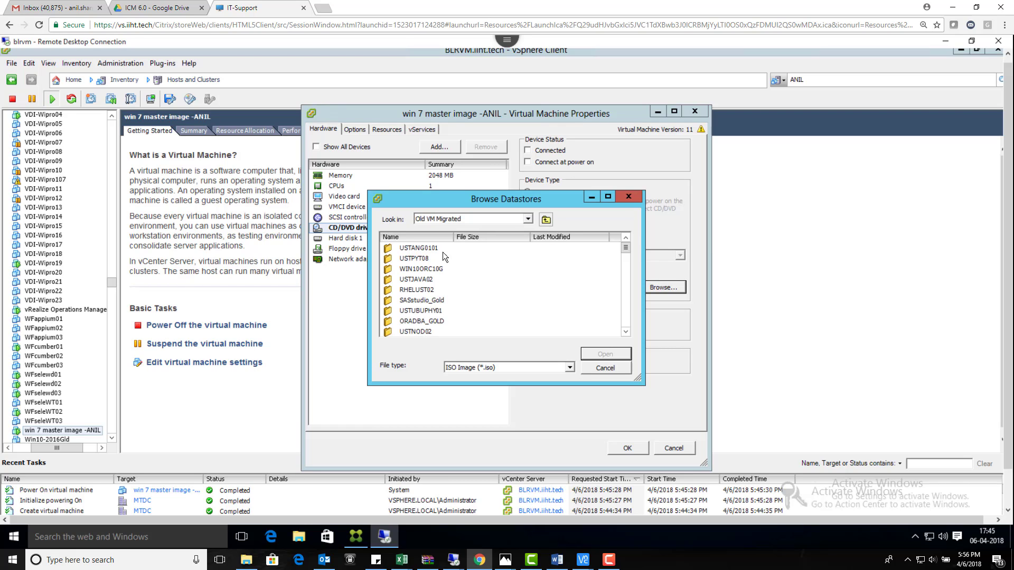
pyautogui.click(434, 236)
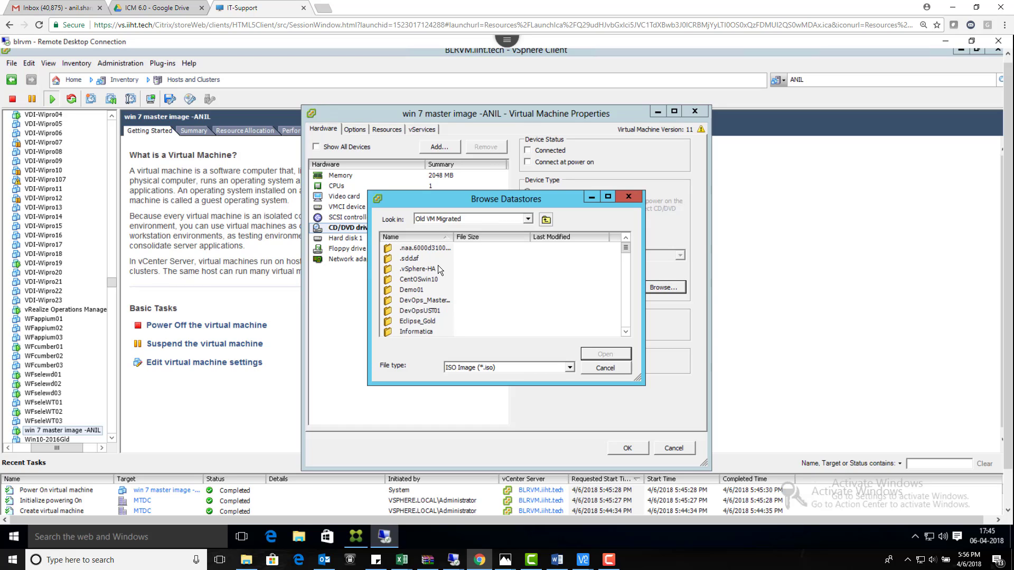
pyautogui.scroll(-2, 439, 265)
pyautogui.scroll(2, 438, 265)
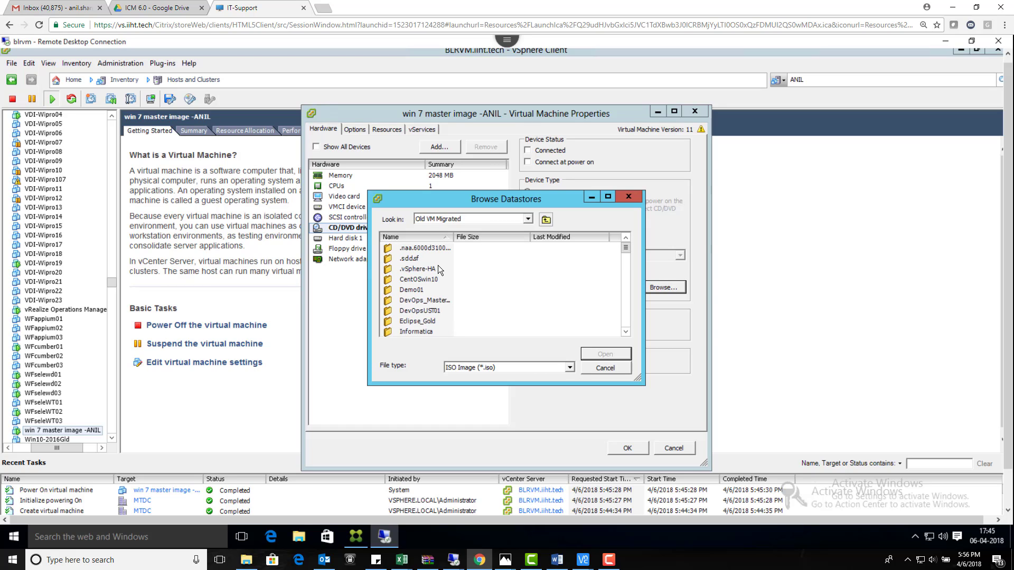
pyautogui.click(433, 235)
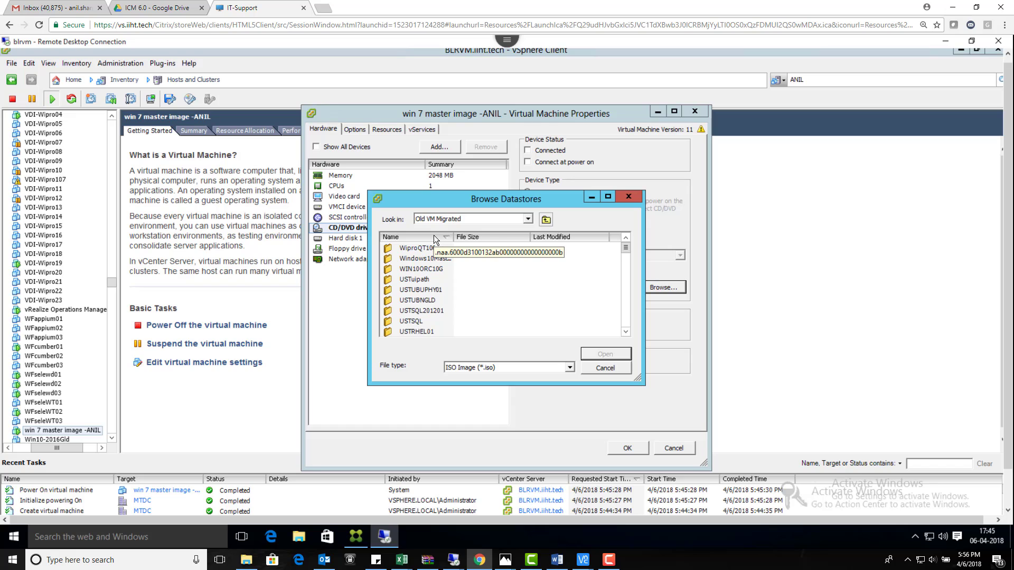
pyautogui.click(433, 236)
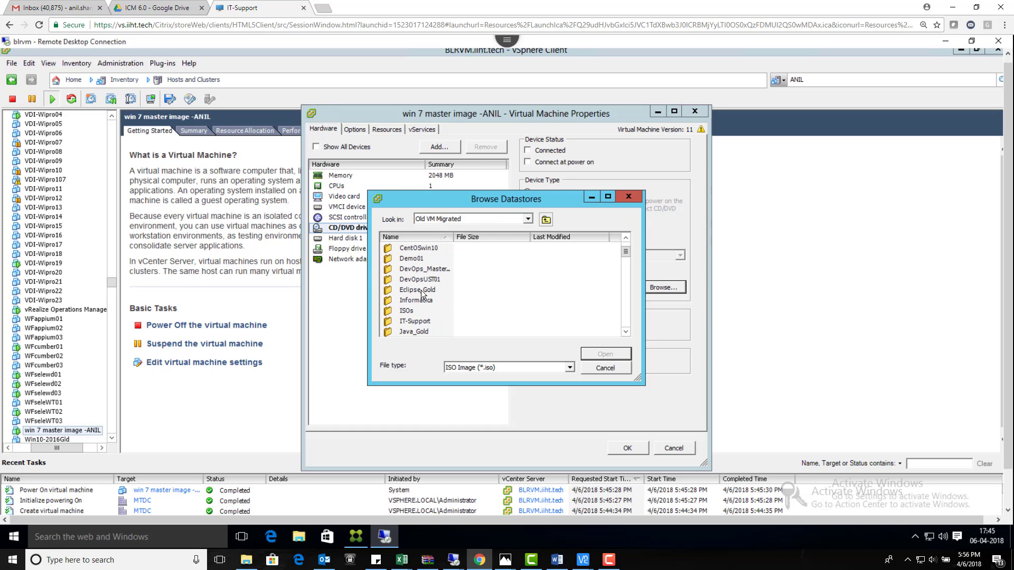
pyautogui.doubleClick(407, 310)
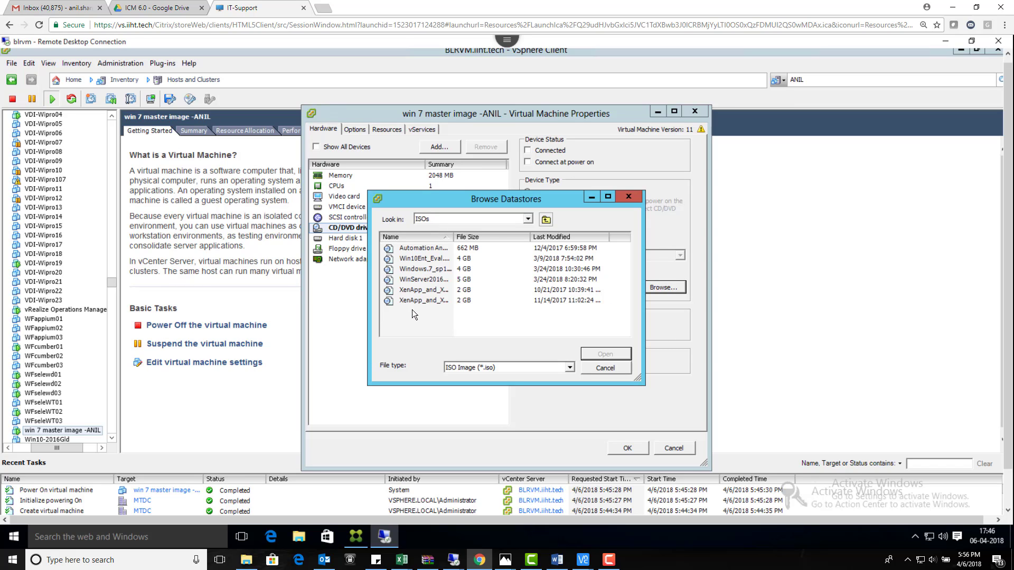
pyautogui.moveTo(453, 236); pyautogui.dragTo(526, 243)
pyautogui.click(455, 267)
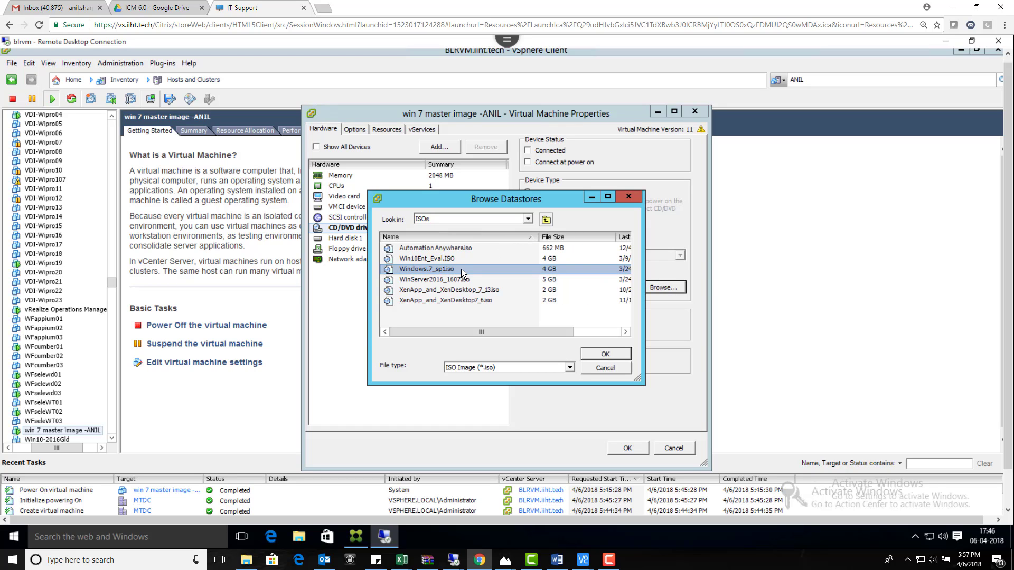
pyautogui.click(603, 353)
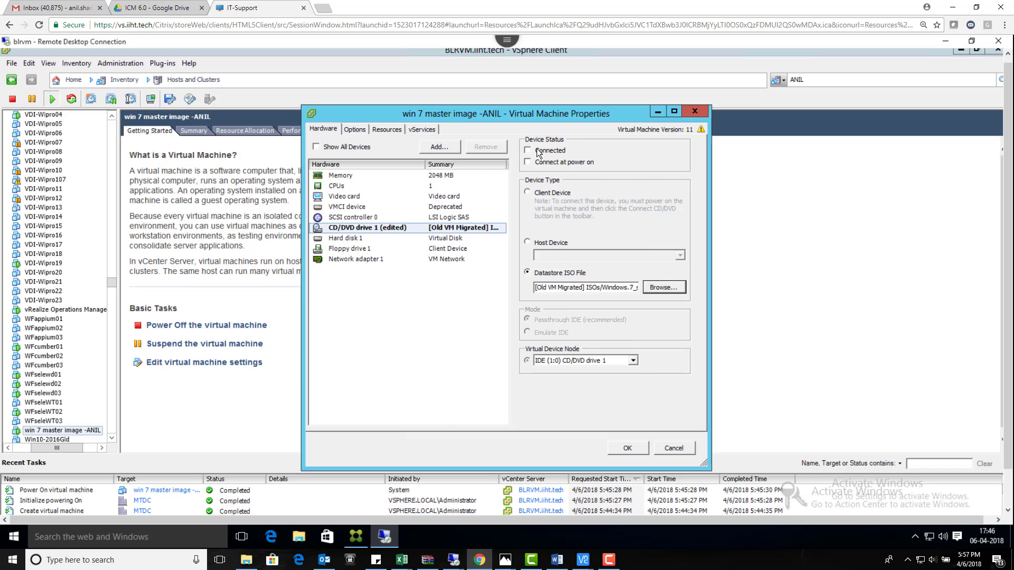
# Step: Mark the drive Connected and Connect At Power On, and apply the settings
pyautogui.click(534, 151)
pyautogui.click(533, 162)
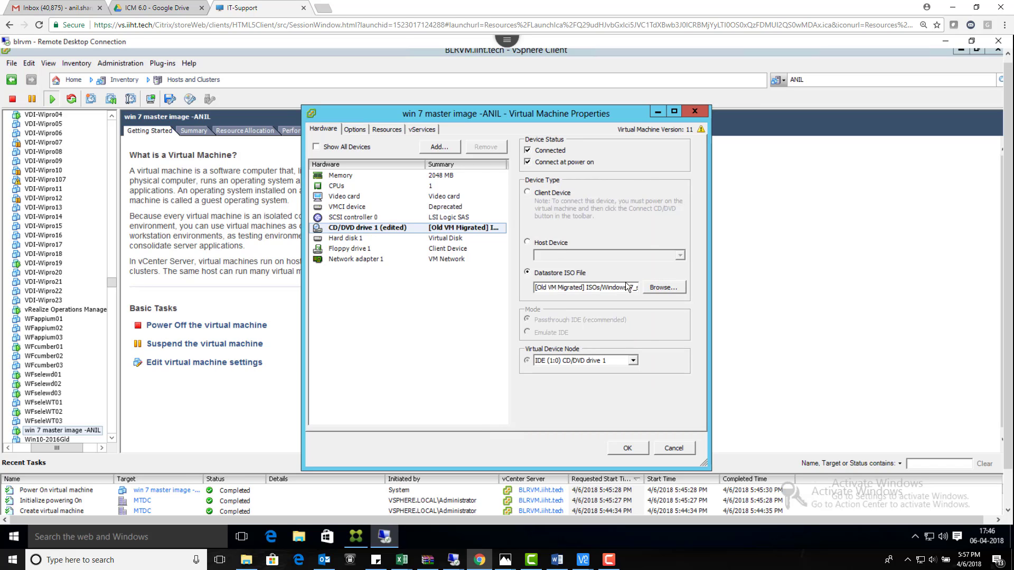
pyautogui.click(637, 448)
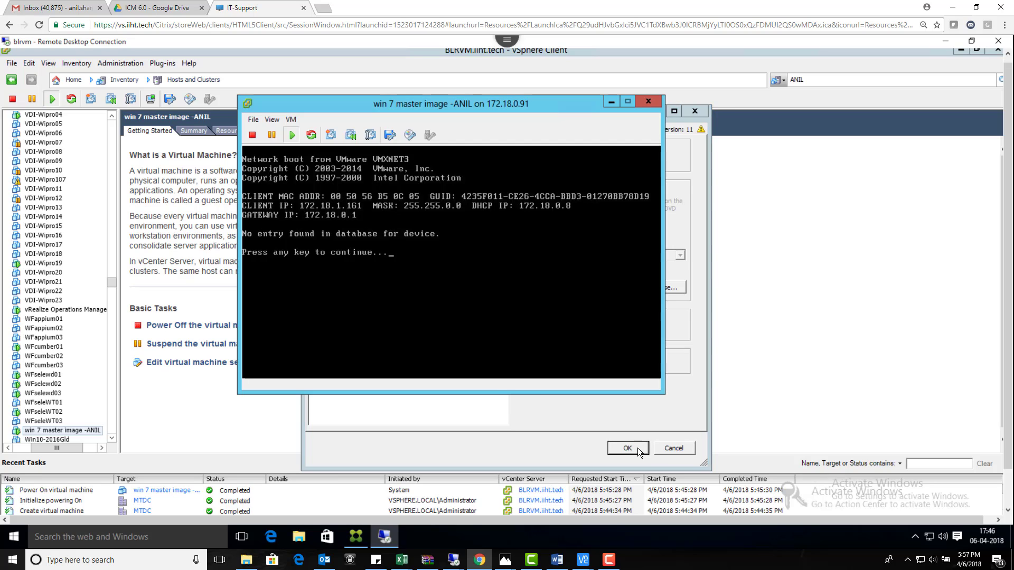
# Step: Send Ctrl+Alt+Del to restart the VM and launch Windows Setup from the boot manager
pyautogui.click(289, 118)
pyautogui.moveTo(326, 144)
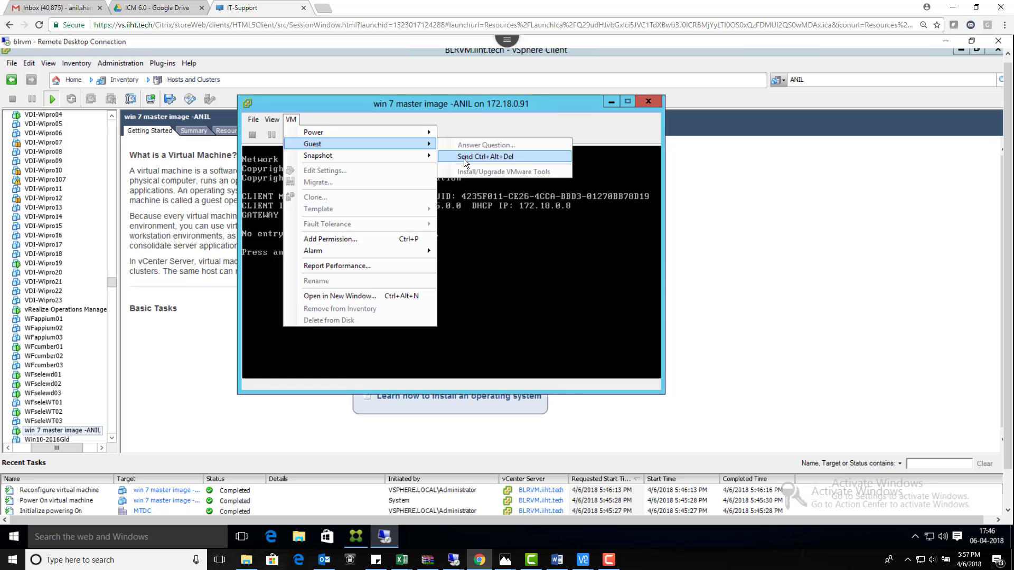
pyautogui.click(464, 157)
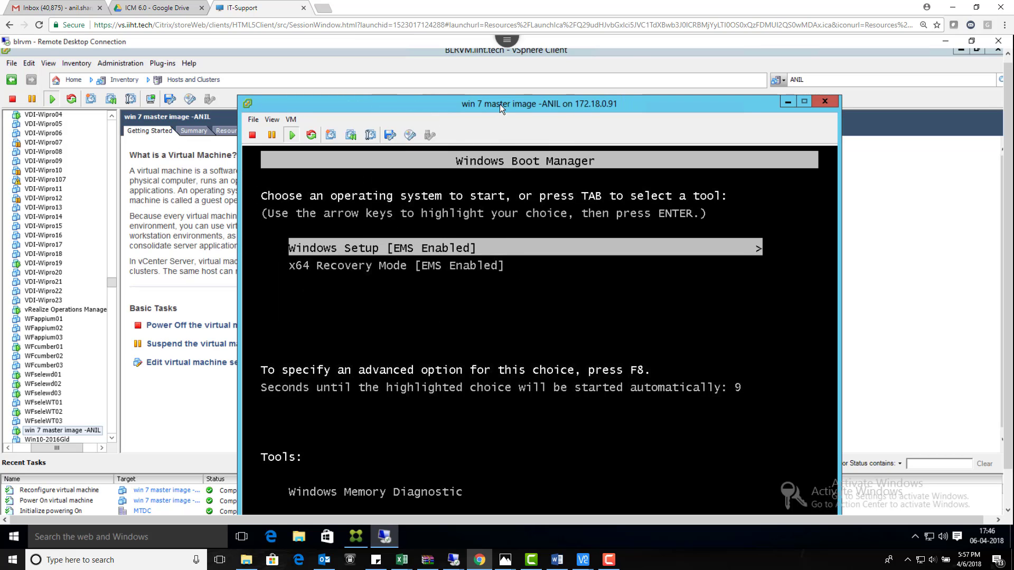
pyautogui.moveTo(500, 103); pyautogui.dragTo(473, 54)
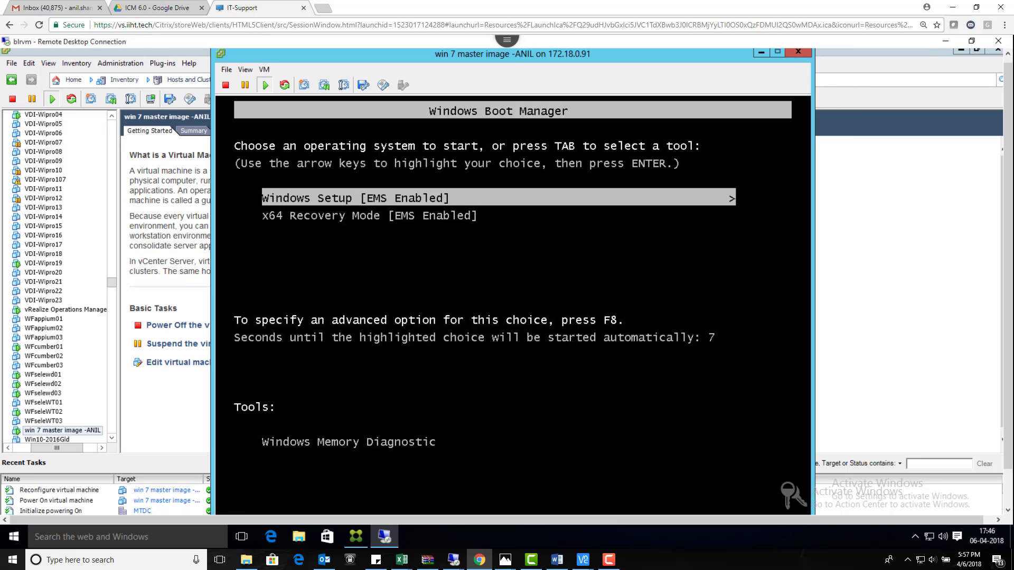
pyautogui.press('Return')
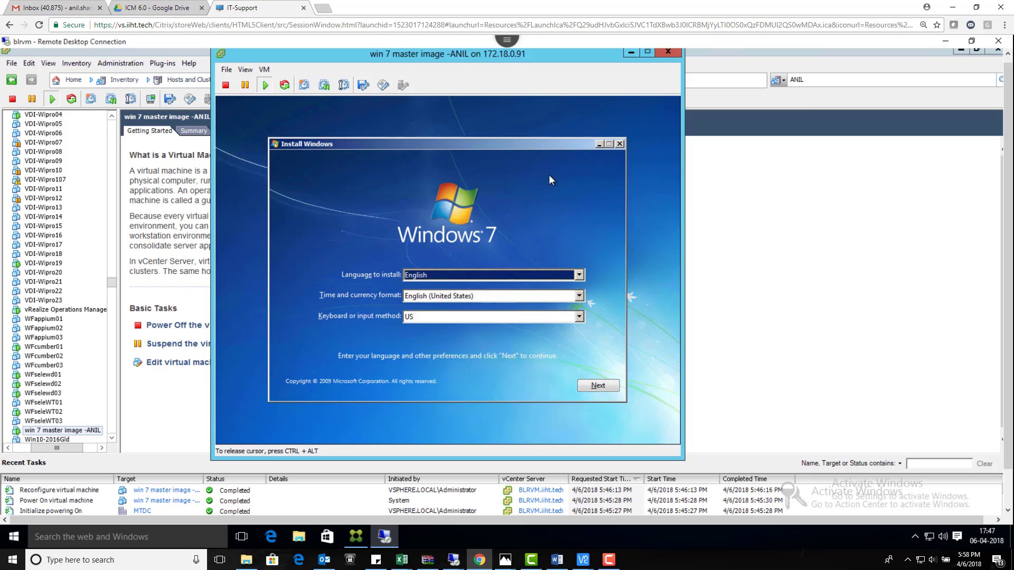
# Step: Keep English/US keyboard defaults, start the install, and choose Windows 7 Ultimate x64
pyautogui.press('Return')
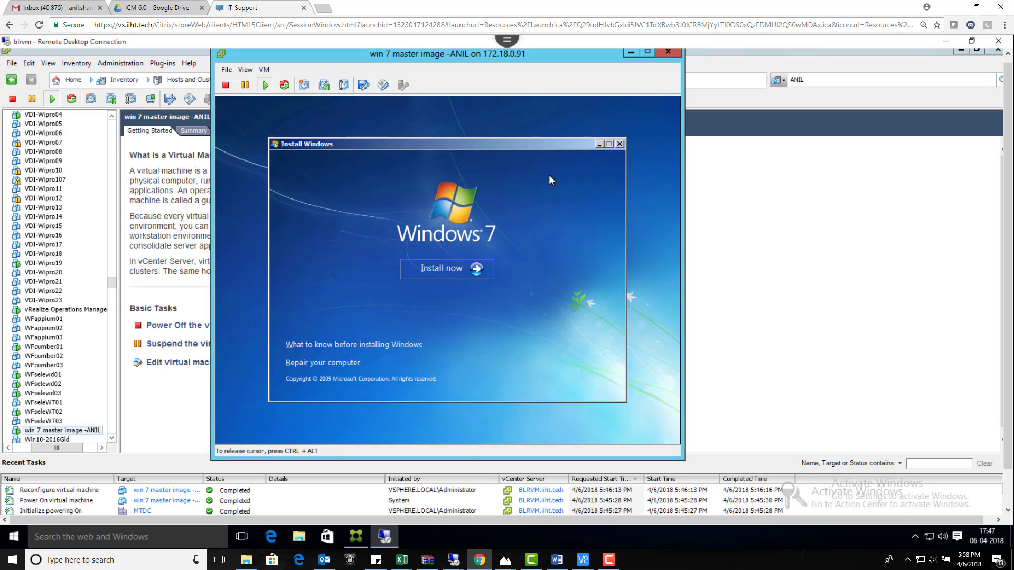
pyautogui.press('Return')
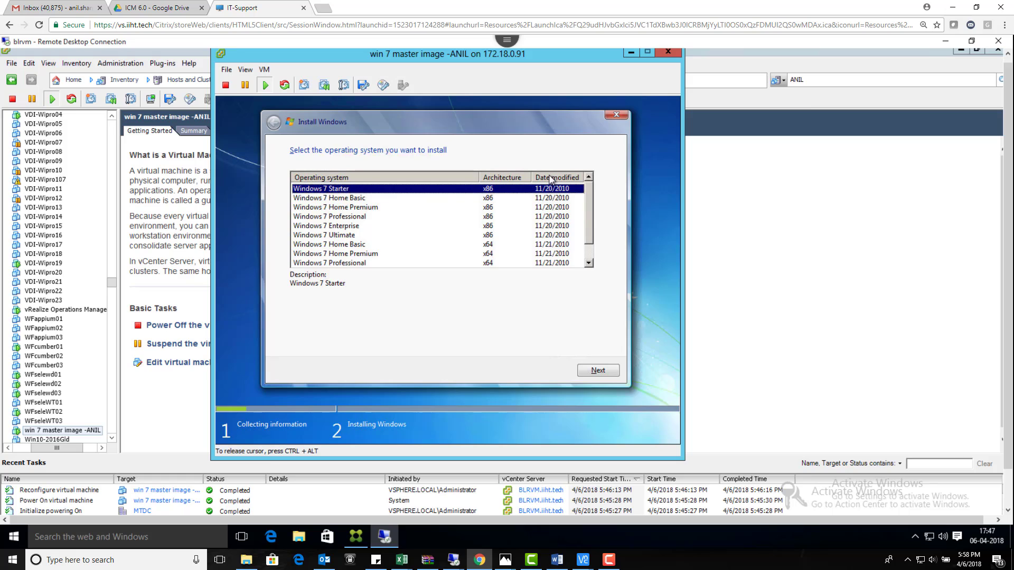
pyautogui.press('Down')
pyautogui.press('Down')
pyautogui.press('Down')
pyautogui.press('Down')
pyautogui.press('Down')
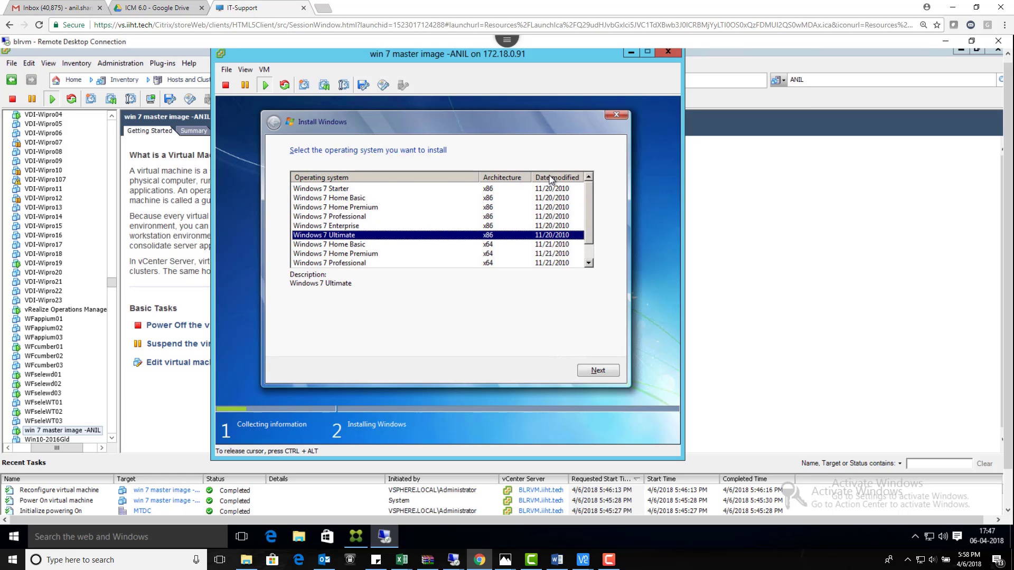
pyautogui.press('Down')
pyautogui.press('Down')
pyautogui.press('Down')
pyautogui.press('Down')
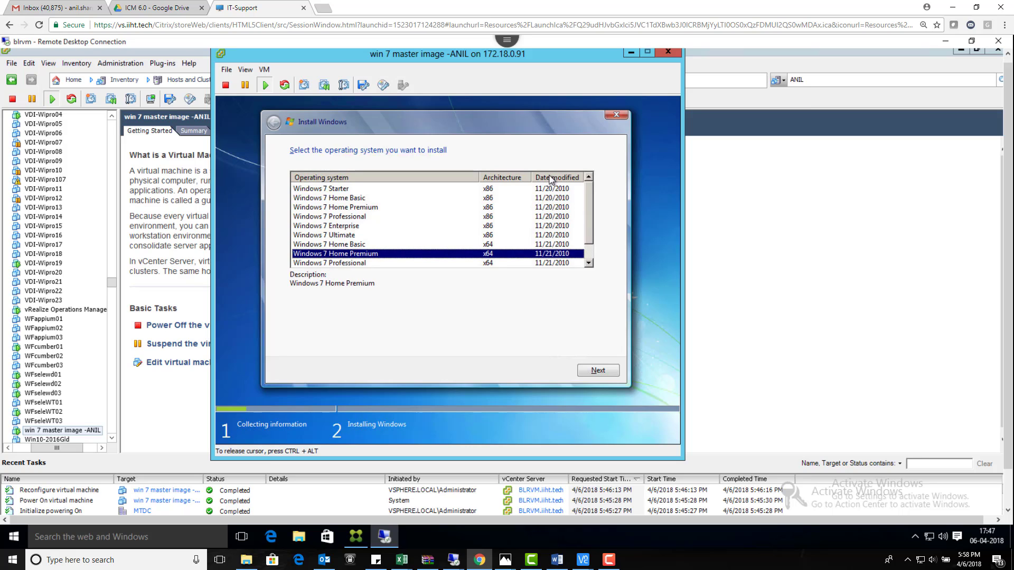
pyautogui.press('Down')
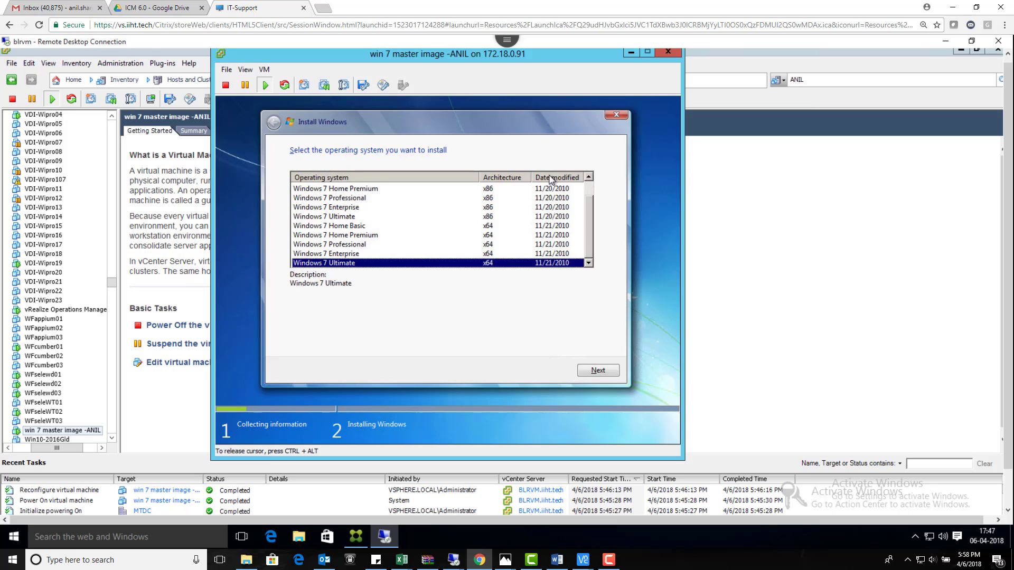
pyautogui.press('Return')
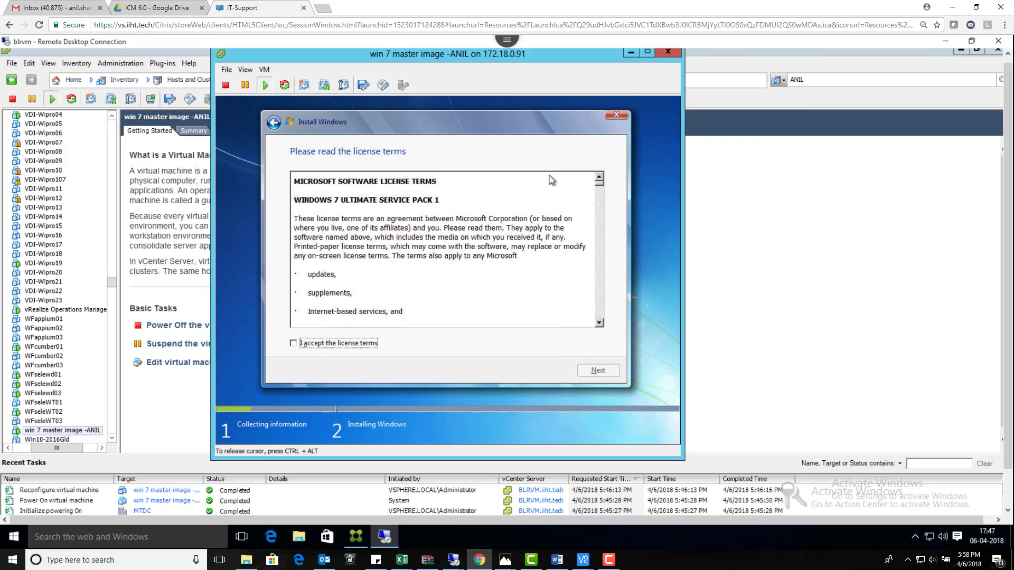
# Step: Accept the license terms and do a Custom (advanced) install onto the 40 GB Disk 0
pyautogui.press('space')
pyautogui.press('Return')
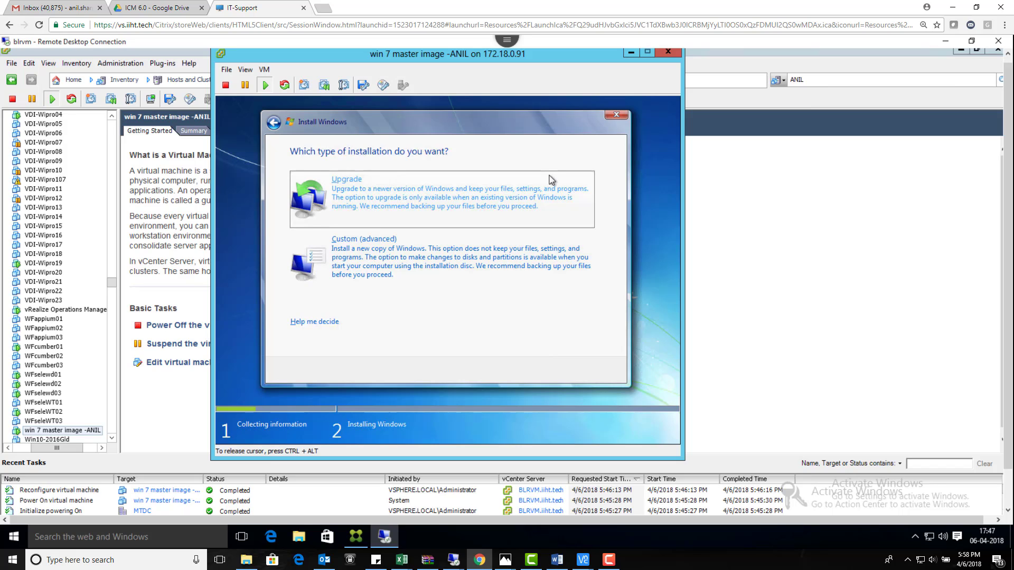
pyautogui.press('Tab')
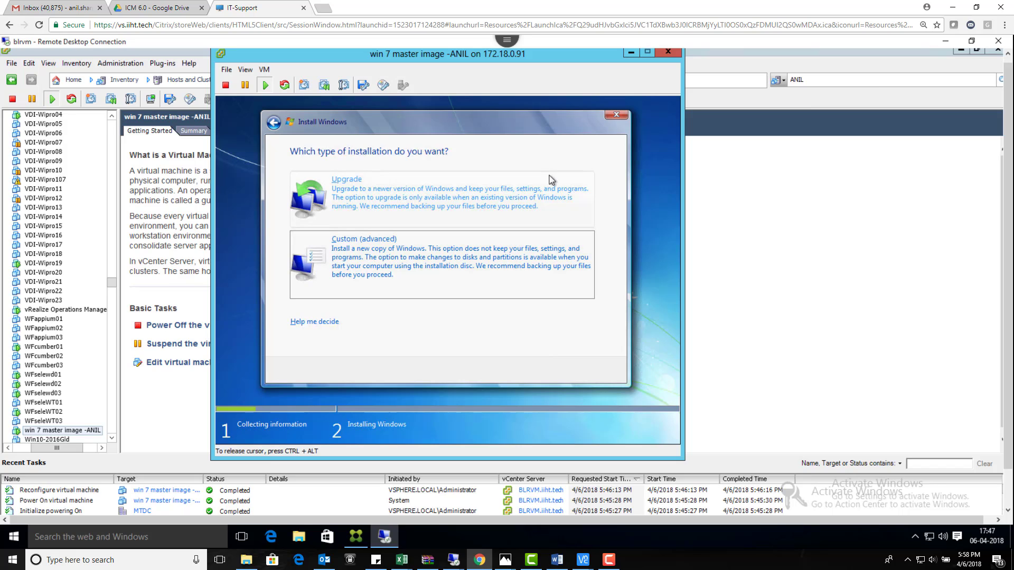
pyautogui.press('Return')
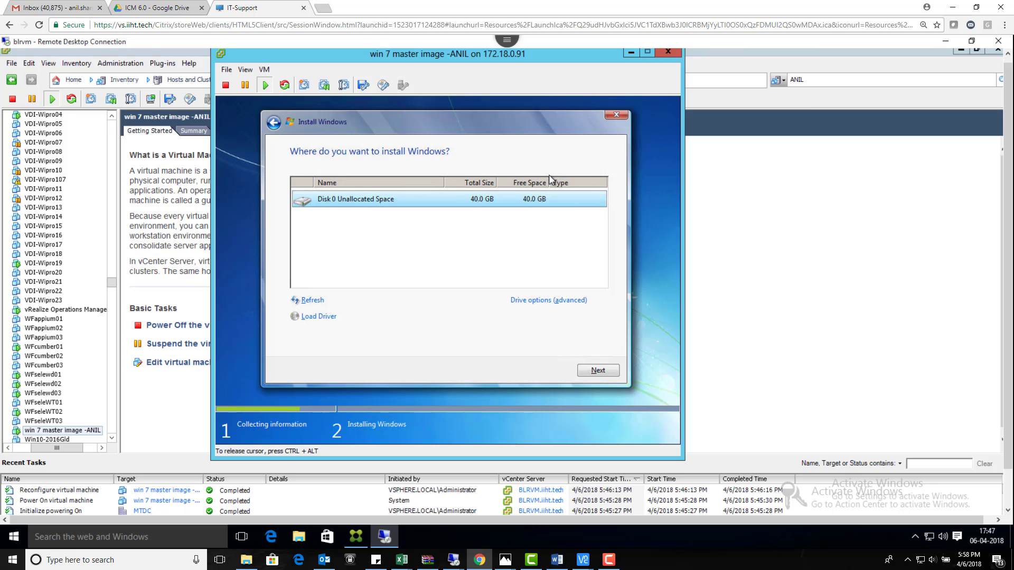
pyautogui.press('Return')
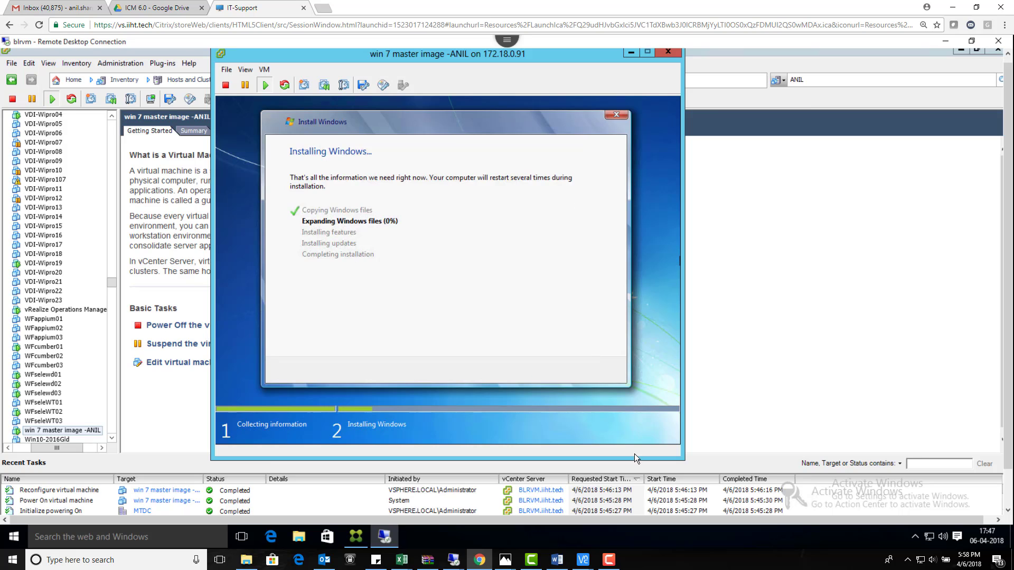
pyautogui.click(613, 562)
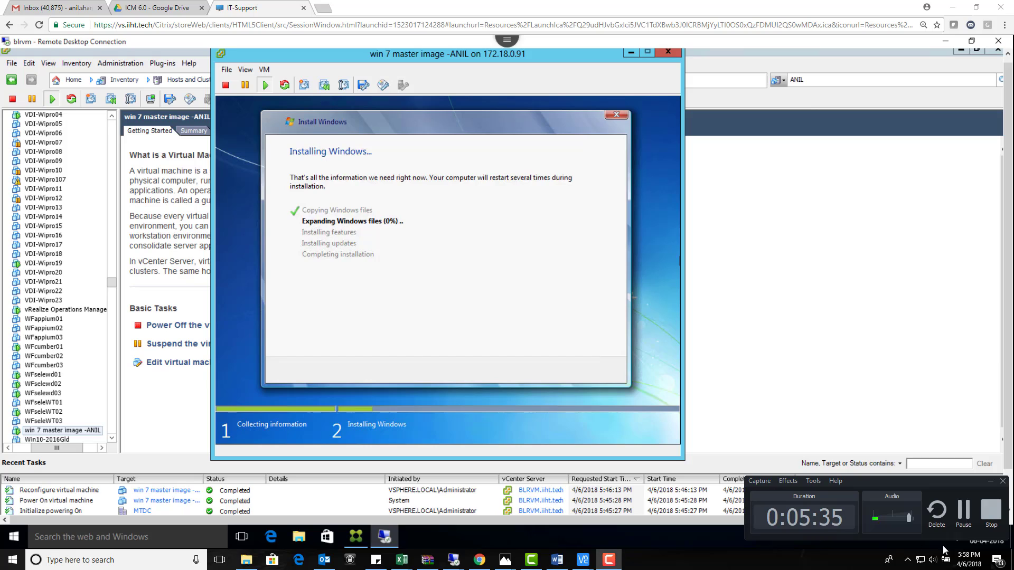
# Step: Enter the user name for the Windows 7 account
pyautogui.click(963, 520)
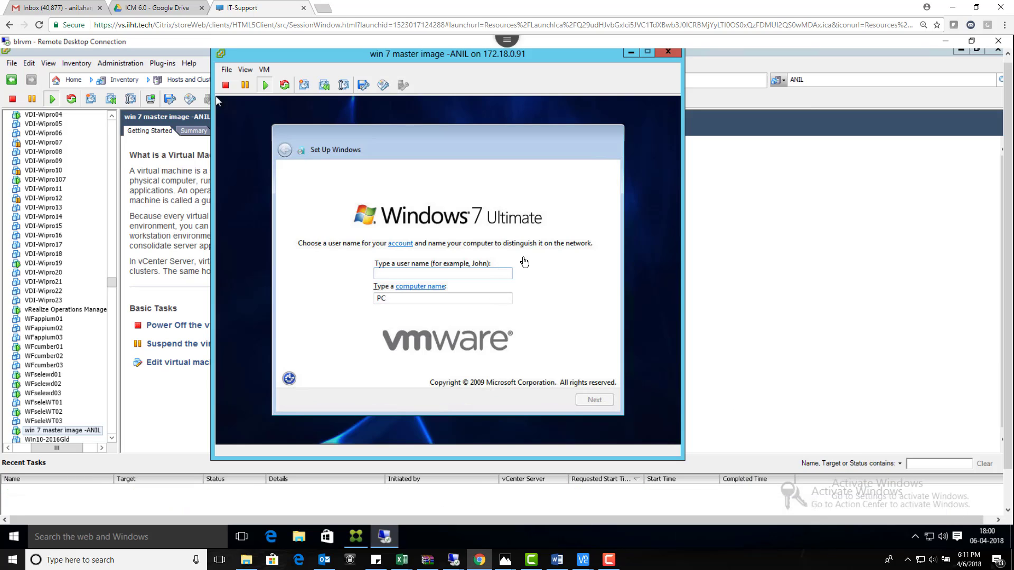
pyautogui.click(524, 263)
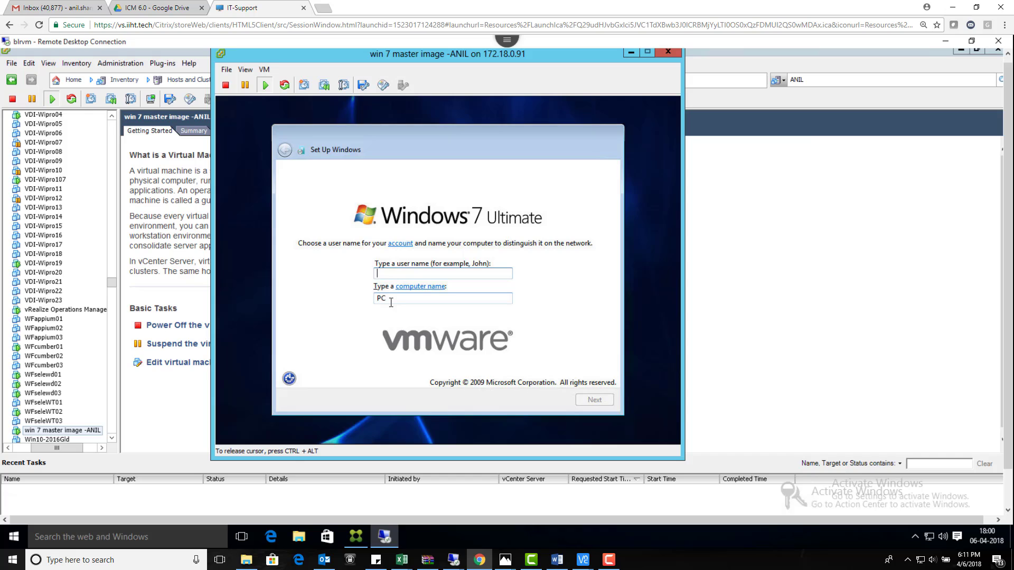
pyautogui.write('anilmaster')
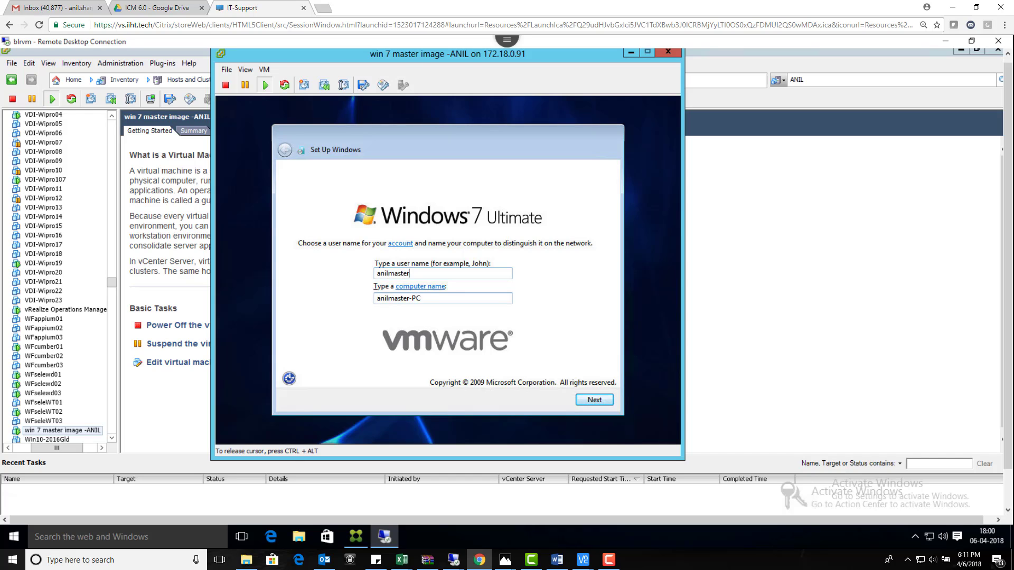
pyautogui.write('pc')
pyautogui.press('Return')
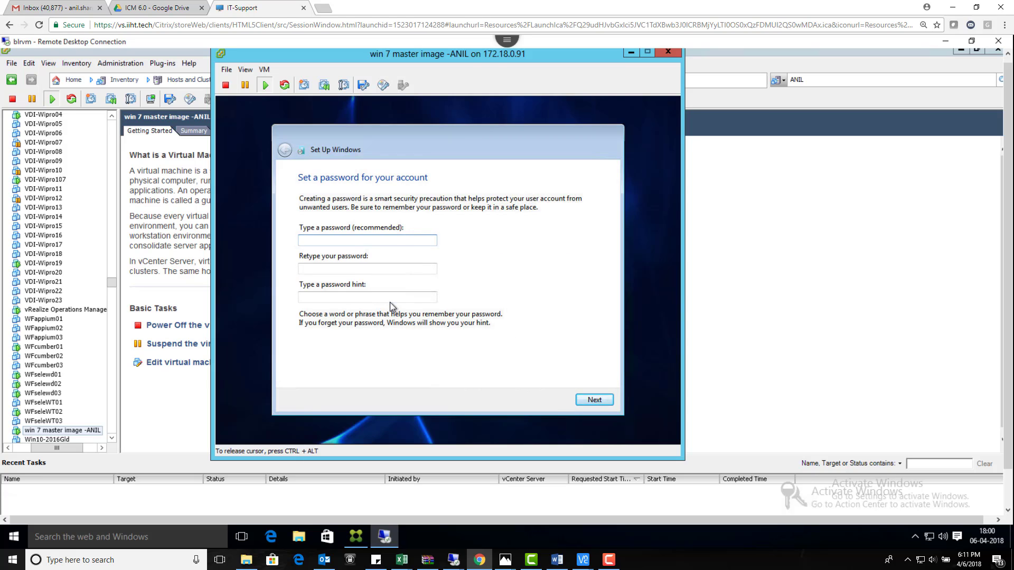
# Step: Set the account password, confirm it, and add a password hint
pyautogui.write('**********')
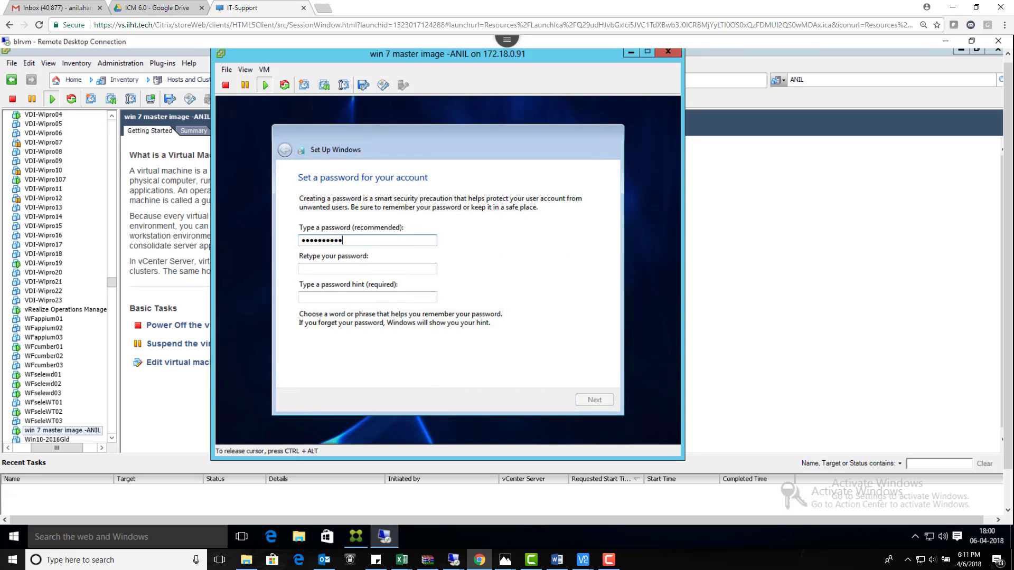
pyautogui.click(368, 268)
pyautogui.write('******')
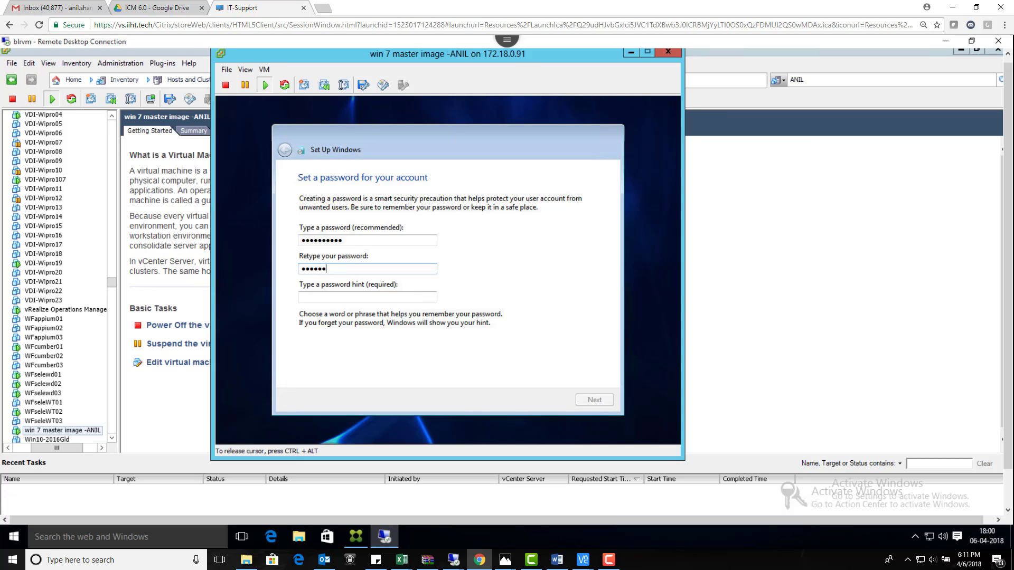
pyautogui.write('****')
pyautogui.click(367, 297)
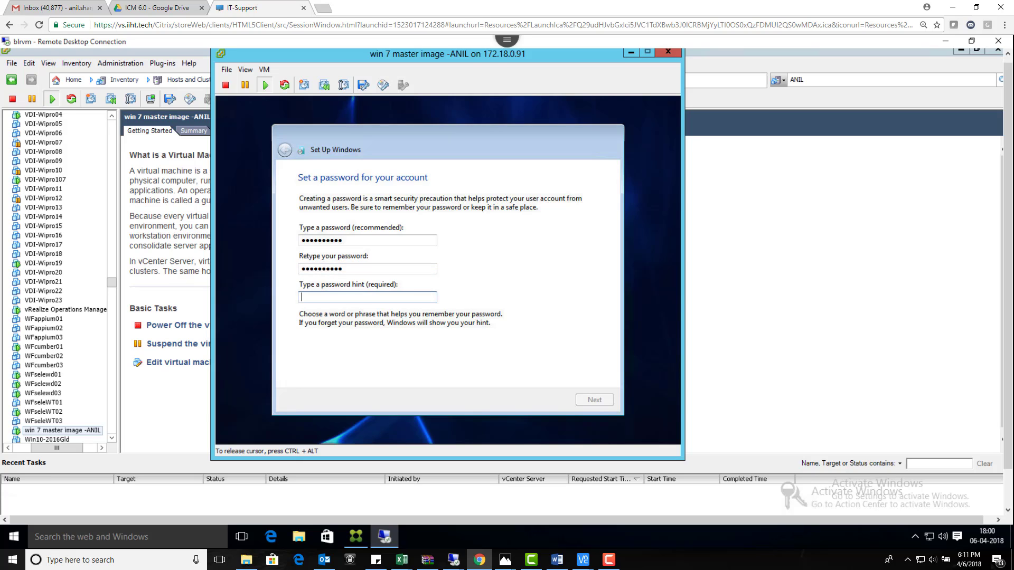
pyautogui.write('pass')
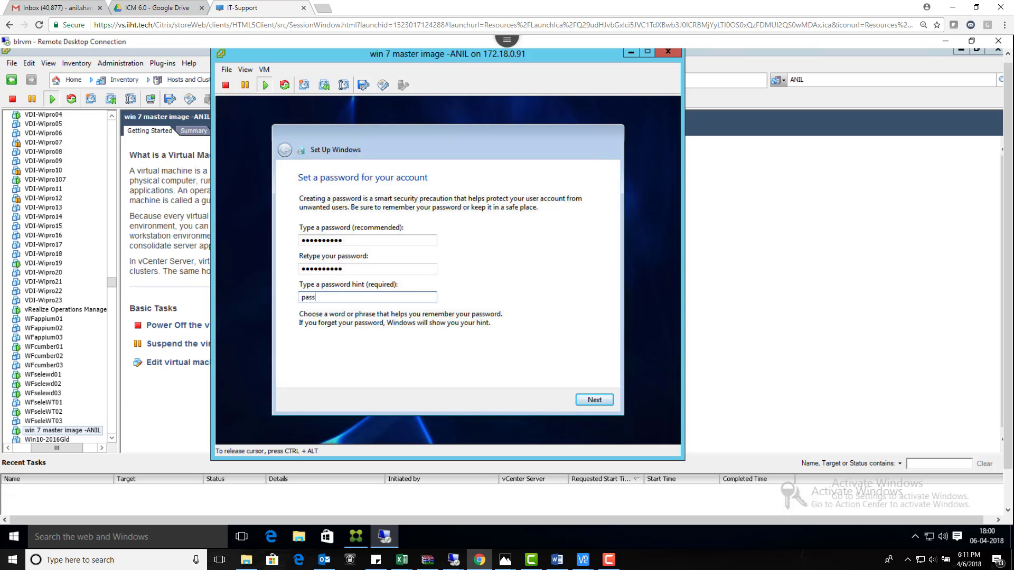
pyautogui.press('Return')
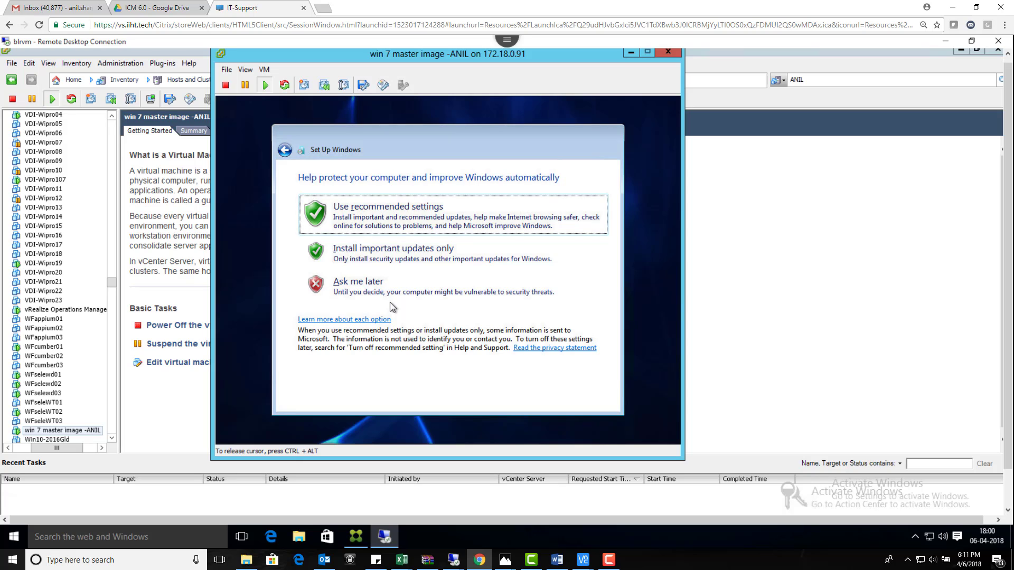
# Step: Accept the protection settings and set the time zone to (UTC+05:30) Chennai, Kolkata, Mumbai, New Delhi
pyautogui.press('Return')
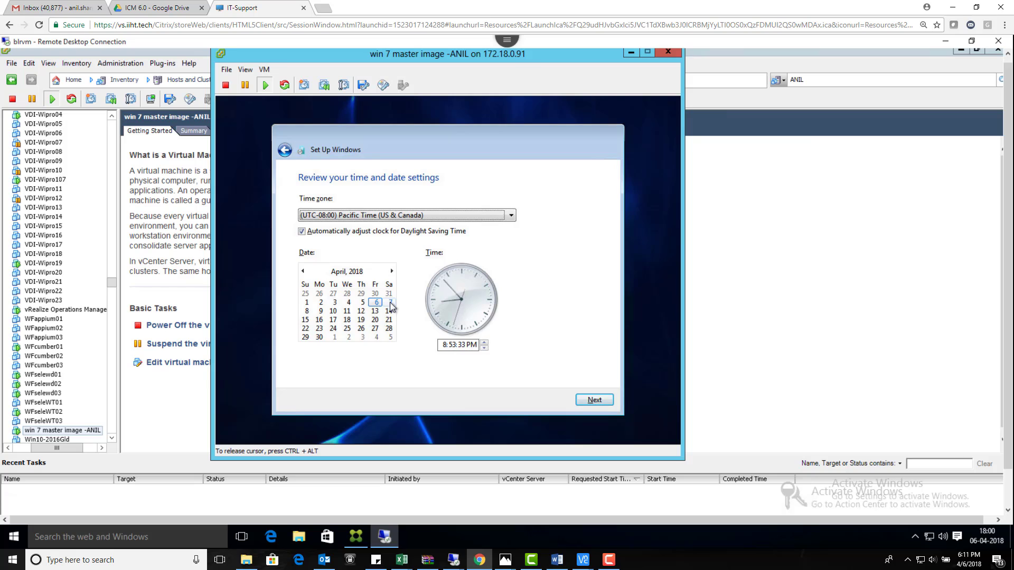
pyautogui.press('Down')
pyautogui.press('Down')
pyautogui.press('Down')
pyautogui.press('Down')
pyautogui.press('Down')
pyautogui.press('Down')
pyautogui.press('Down')
pyautogui.press('Down')
pyautogui.press('Down')
pyautogui.press('Down')
pyautogui.press('Down')
pyautogui.press('Down')
pyautogui.press('Down')
pyautogui.press('Down')
pyautogui.press('Down')
pyautogui.press('Down')
pyautogui.press('Down')
pyautogui.press('Down')
pyautogui.press('Down')
pyautogui.press('Down')
pyautogui.press('Down')
pyautogui.press('Down')
pyautogui.press('Down')
pyautogui.press('Down')
pyautogui.press('Down')
pyautogui.press('Down')
pyautogui.press('Down')
pyautogui.press('Down')
pyautogui.press('Down')
pyautogui.press('Down')
pyautogui.press('Down')
pyautogui.press('Down')
pyautogui.press('Down')
pyautogui.press('Down')
pyautogui.press('Down')
pyautogui.press('Down')
pyautogui.press('Down')
pyautogui.press('Down')
pyautogui.press('Down')
pyautogui.press('Down')
pyautogui.press('Down')
pyautogui.press('Down')
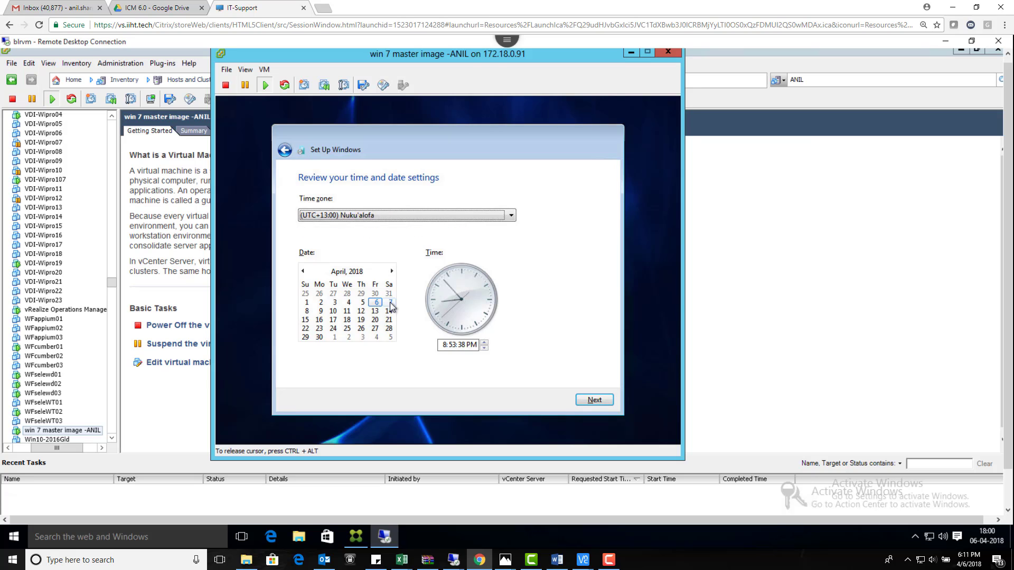
pyautogui.press('Up')
pyautogui.press('Up')
pyautogui.press('Up')
pyautogui.press('Up')
pyautogui.press('Up')
pyautogui.press('Up')
pyautogui.press('Up')
pyautogui.press('Up')
pyautogui.press('Up')
pyautogui.press('Up')
pyautogui.press('Up')
pyautogui.press('Up')
pyautogui.press('Up')
pyautogui.press('Up')
pyautogui.press('Up')
pyautogui.press('Up')
pyautogui.press('Up')
pyautogui.press('Up')
pyautogui.press('Up')
pyautogui.press('Up')
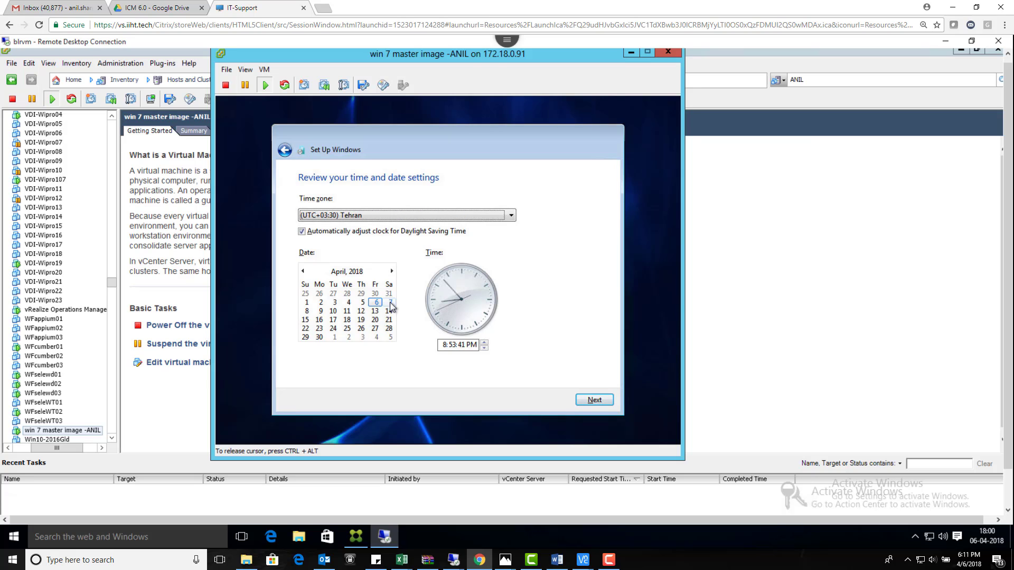
pyautogui.press('Up')
pyautogui.press('Up')
pyautogui.press('Up')
pyautogui.press('Up')
pyautogui.press('Up')
pyautogui.press('Up')
pyautogui.press('Up')
pyautogui.press('Up')
pyautogui.press('Up')
pyautogui.press('Up')
pyautogui.press('Up')
pyautogui.press('Up')
pyautogui.press('Up')
pyautogui.press('Up')
pyautogui.press('Up')
pyautogui.press('Up')
pyautogui.press('Up')
pyautogui.press('Up')
pyautogui.press('Up')
pyautogui.press('Up')
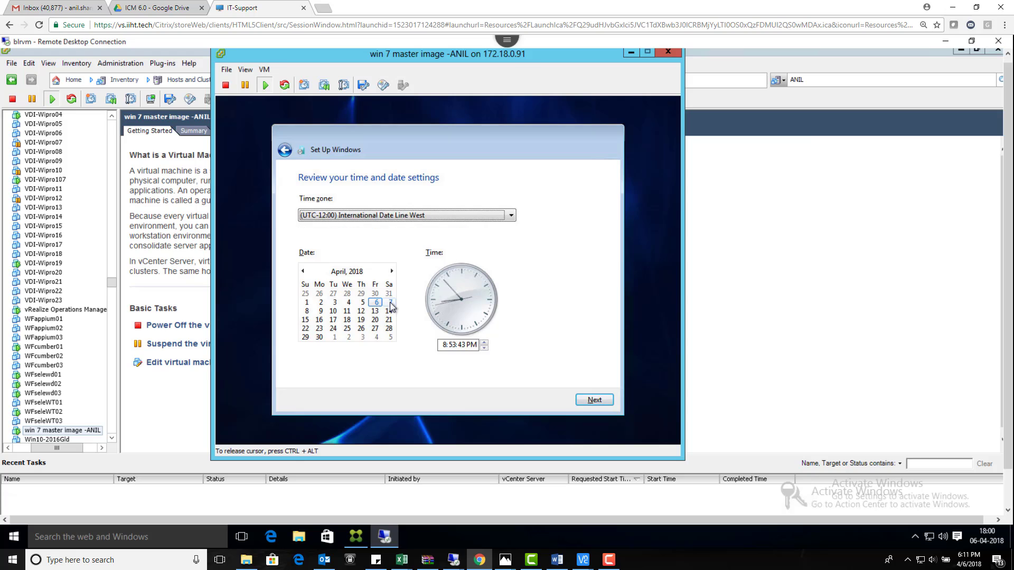
pyautogui.press('Down')
pyautogui.press('Down')
pyautogui.press('Down')
pyautogui.press('Down')
pyautogui.press('Down')
pyautogui.press('Down')
pyautogui.press('Down')
pyautogui.press('Down')
pyautogui.press('Down')
pyautogui.press('Down')
pyautogui.press('Down')
pyautogui.press('Down')
pyautogui.press('Down')
pyautogui.press('Down')
pyautogui.press('Down')
pyautogui.press('Down')
pyautogui.press('Down')
pyautogui.press('Down')
pyautogui.press('Down')
pyautogui.press('Down')
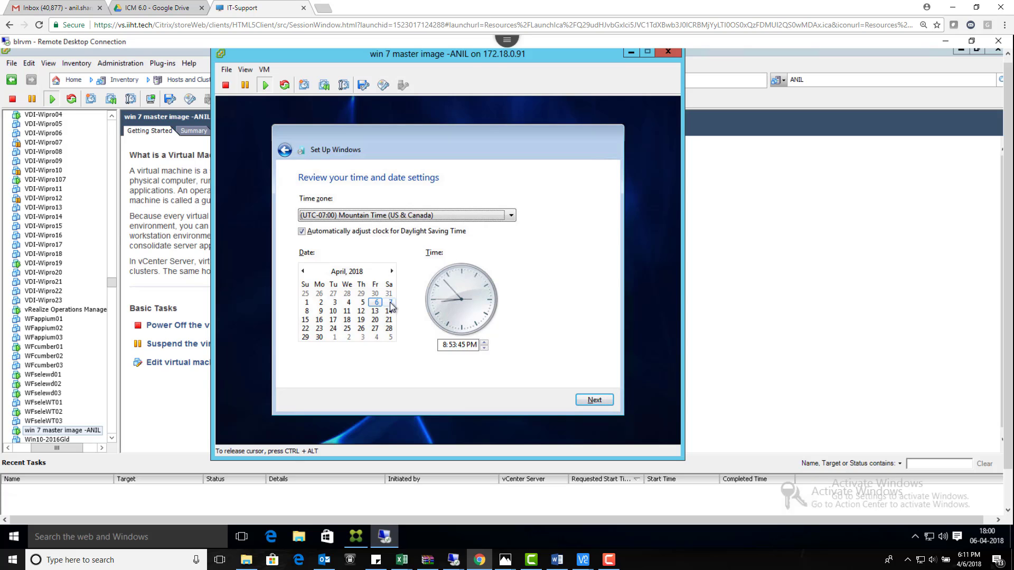
pyautogui.press('Down')
pyautogui.press('Down')
pyautogui.press('Down')
pyautogui.press('Down')
pyautogui.press('Down')
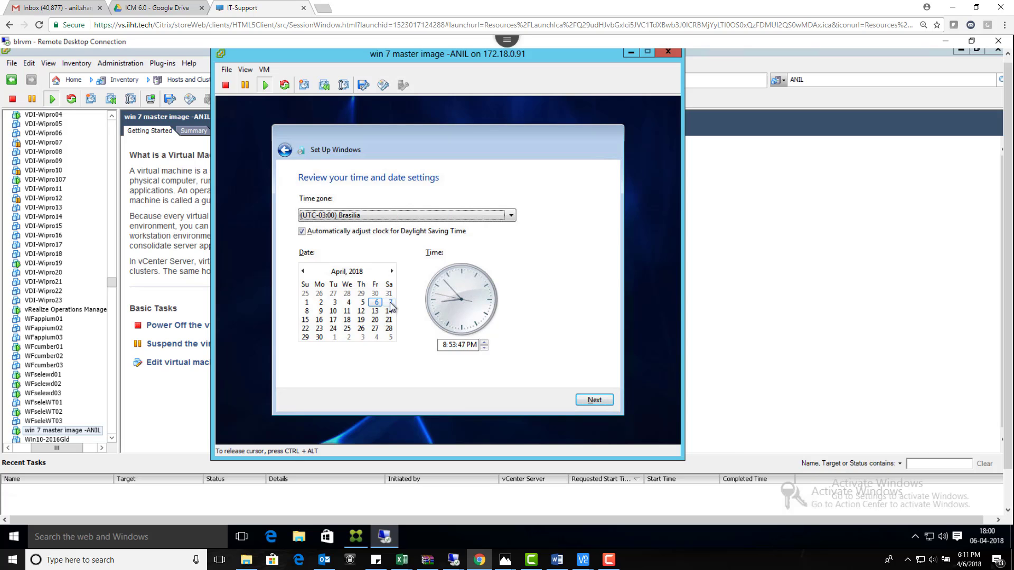
pyautogui.press('Down')
pyautogui.press('Down')
pyautogui.press('Down')
pyautogui.press('Down')
pyautogui.press('Down')
pyautogui.press('Down')
pyautogui.press('Down')
pyautogui.press('Down')
pyautogui.press('Down')
pyautogui.press('Down')
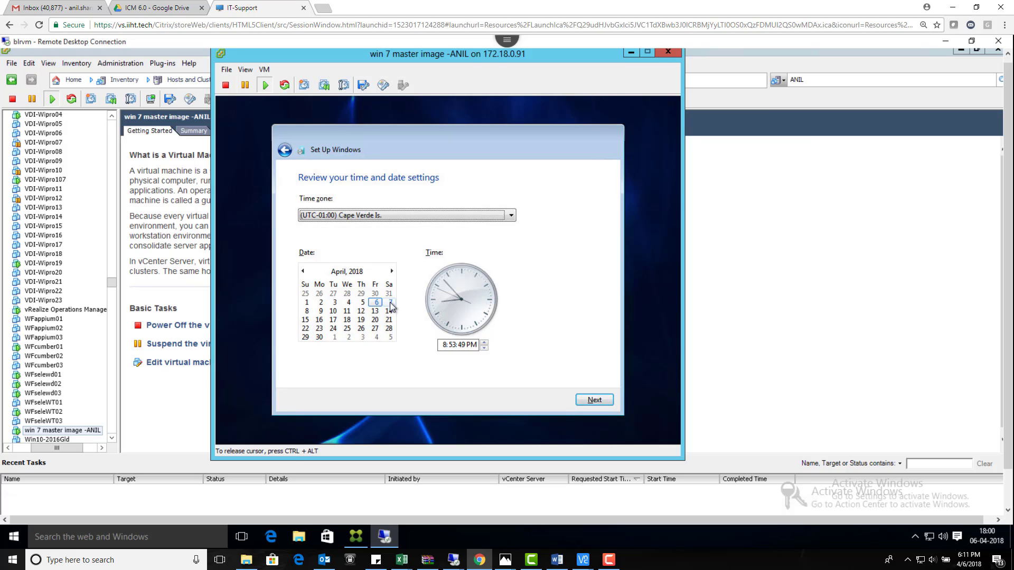
pyautogui.press('Down')
pyautogui.press('Down')
pyautogui.press('Down')
pyautogui.press('Down')
pyautogui.press('Down')
pyautogui.press('Down')
pyautogui.press('Down')
pyautogui.press('Down')
pyautogui.press('Down')
pyautogui.press('Down')
pyautogui.press('Down')
pyautogui.press('Down')
pyautogui.press('Down')
pyautogui.press('Down')
pyautogui.press('Down')
pyautogui.press('Down')
pyautogui.press('Down')
pyautogui.press('Down')
pyautogui.press('Down')
pyautogui.press('Down')
pyautogui.press('Down')
pyautogui.press('Down')
pyautogui.press('Down')
pyautogui.press('Down')
pyautogui.press('Down')
pyautogui.press('Down')
pyautogui.press('Down')
pyautogui.press('Down')
pyautogui.press('Down')
pyautogui.press('Down')
pyautogui.press('Up')
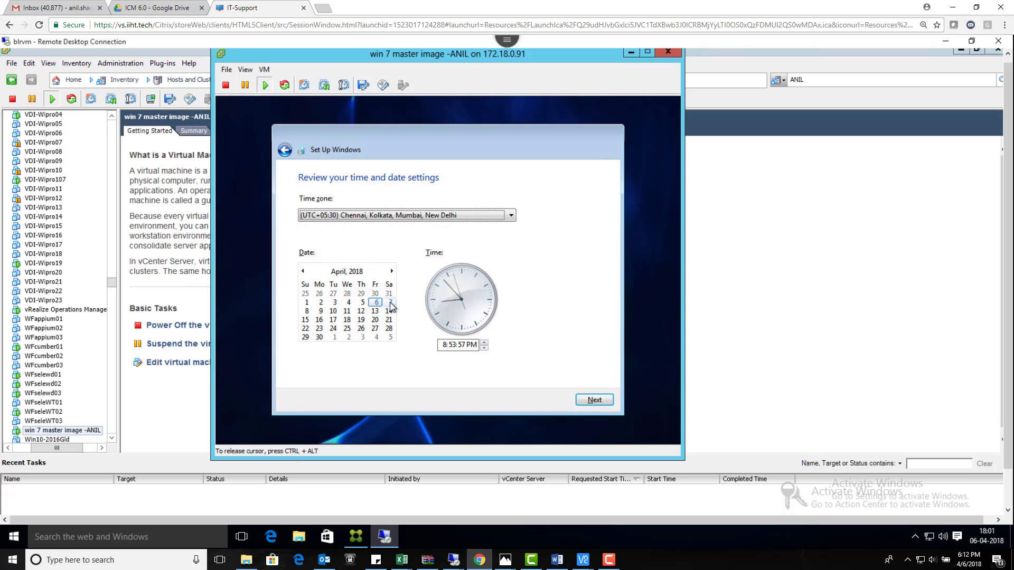
pyautogui.press('Return')
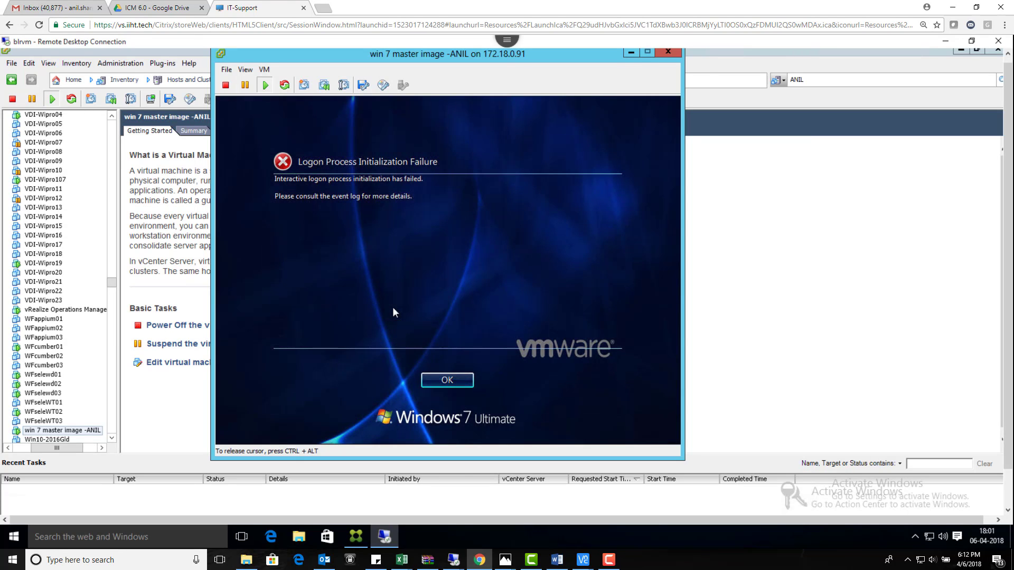
# Step: Dismiss the logon failure error, nudge the console window into place, and click into the Windows 7 VM console
pyautogui.press('Return')
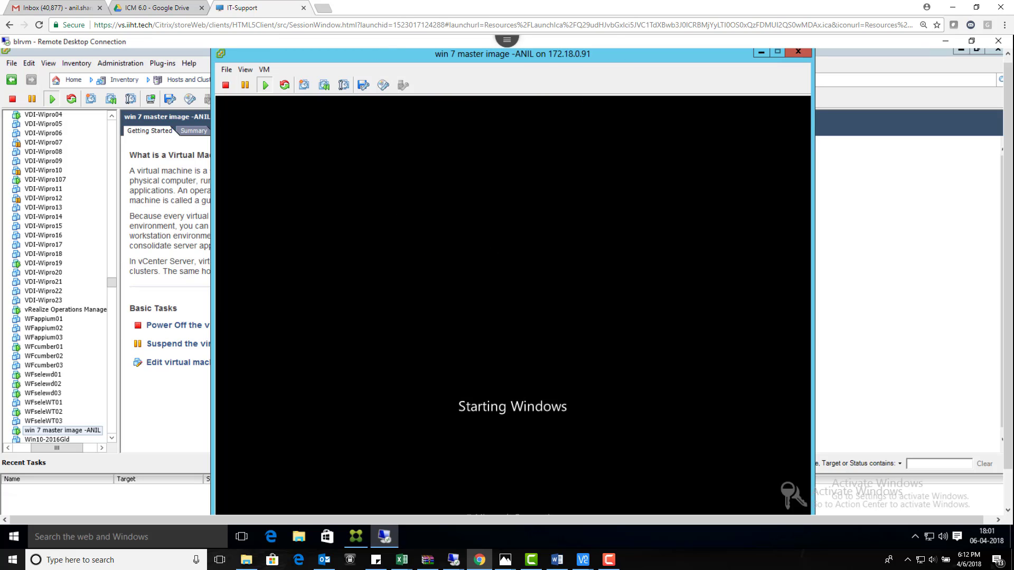
pyautogui.moveTo(443, 55); pyautogui.dragTo(440, 50)
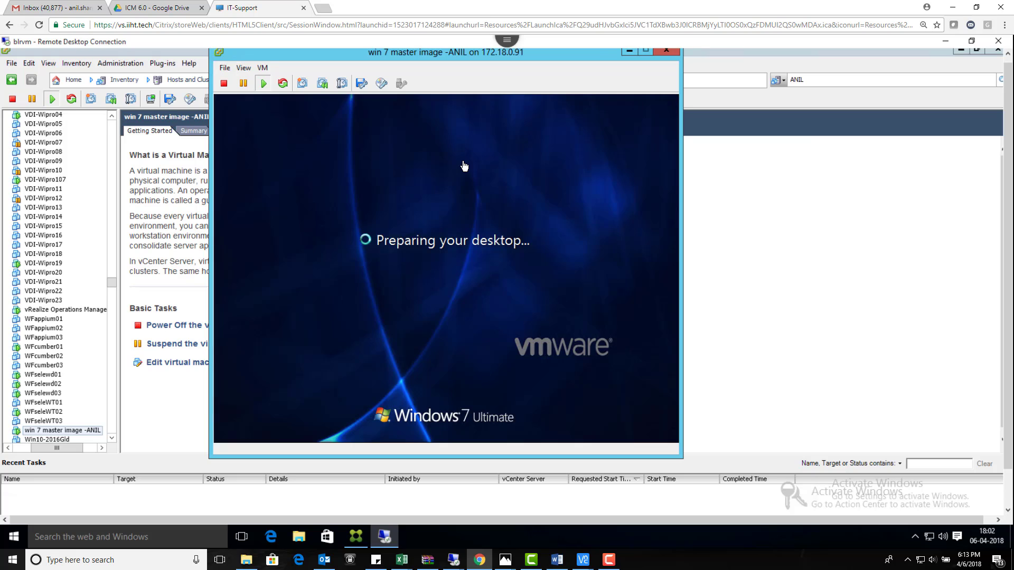
pyautogui.click(446, 272)
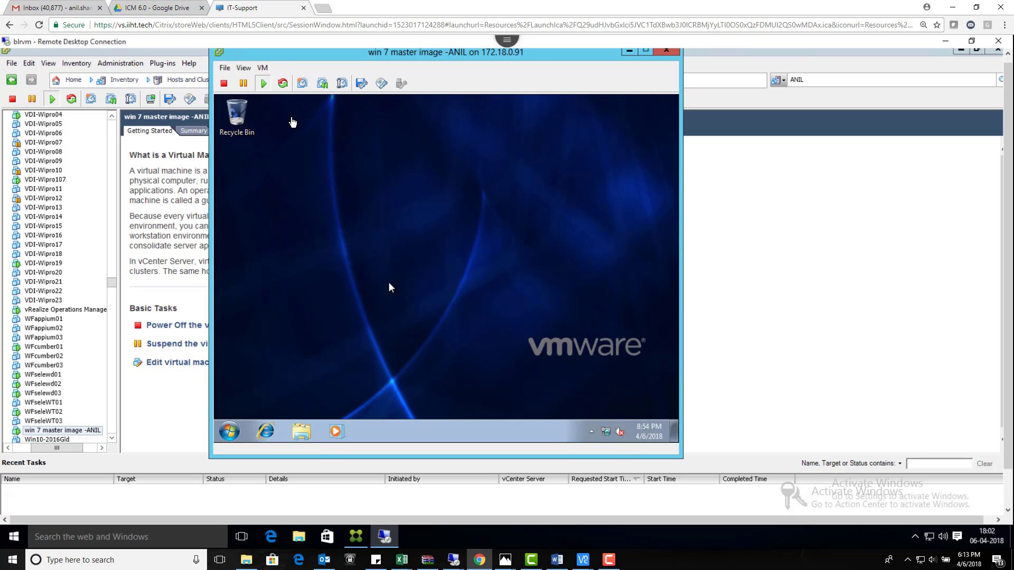
# Step: Start Install/Upgrade VMware Tools from the VM > Guest menu, then run setup64.exe and approve UAC
pyautogui.click(267, 70)
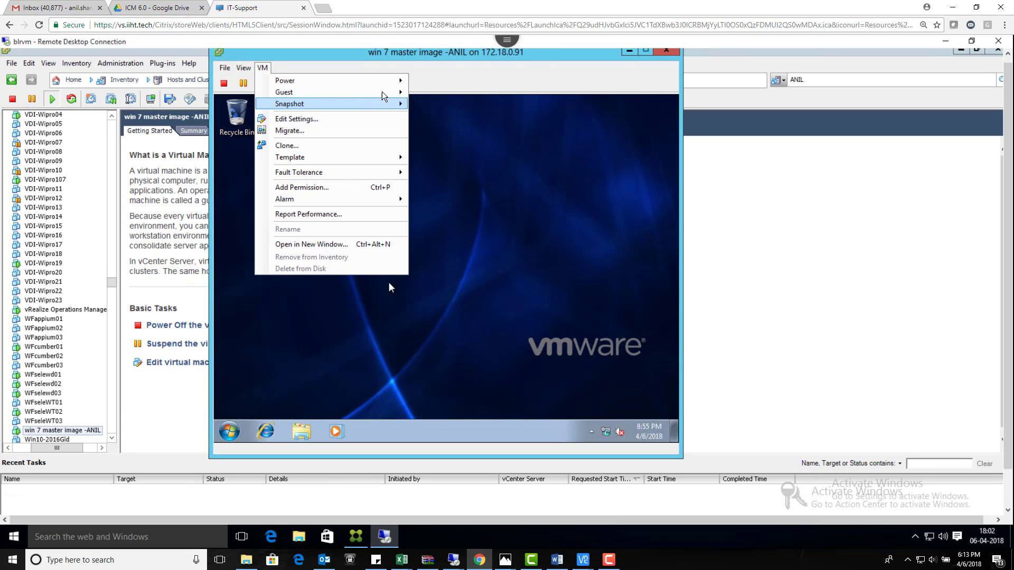
pyautogui.moveTo(393, 94)
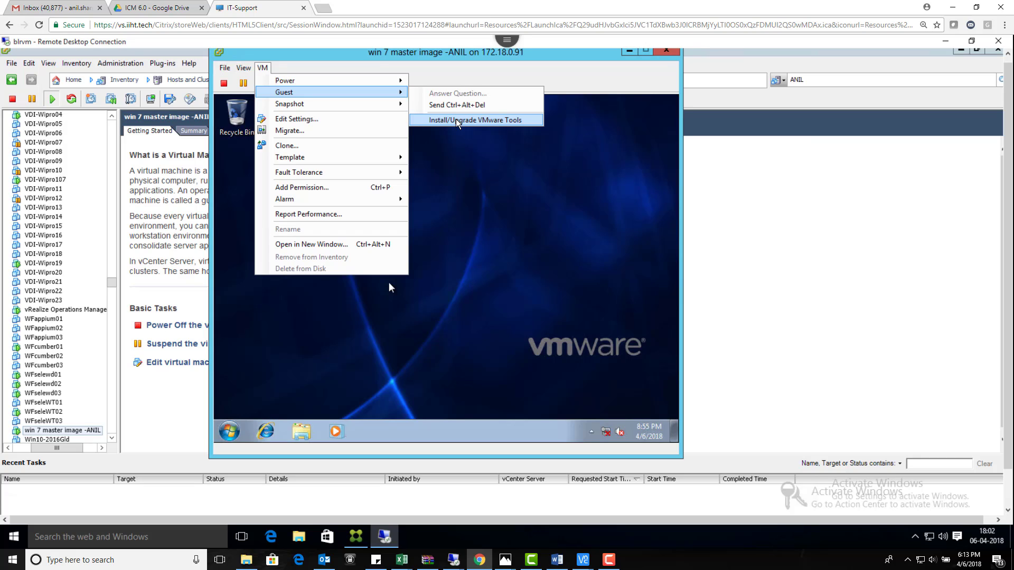
pyautogui.click(457, 121)
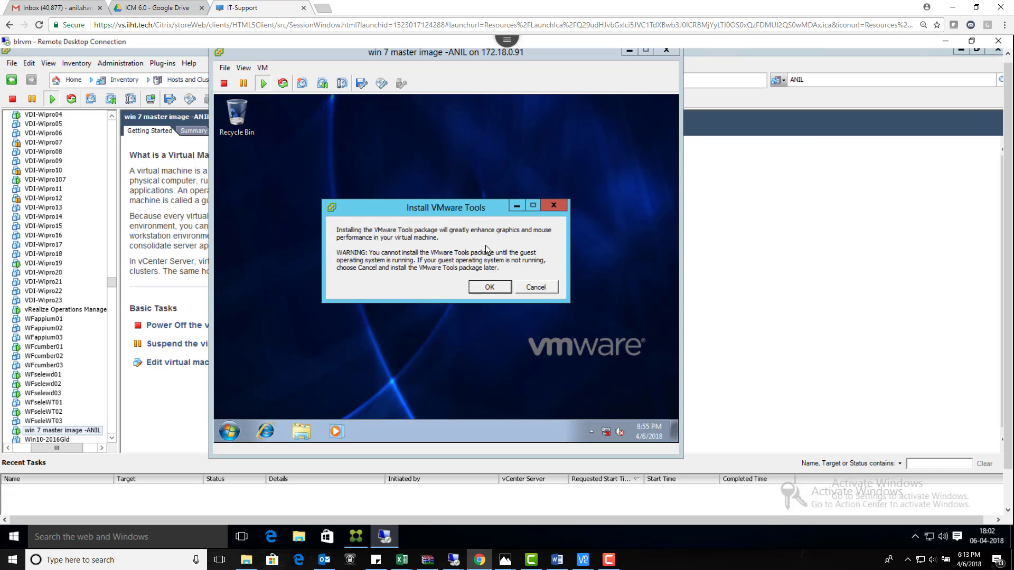
pyautogui.click(490, 288)
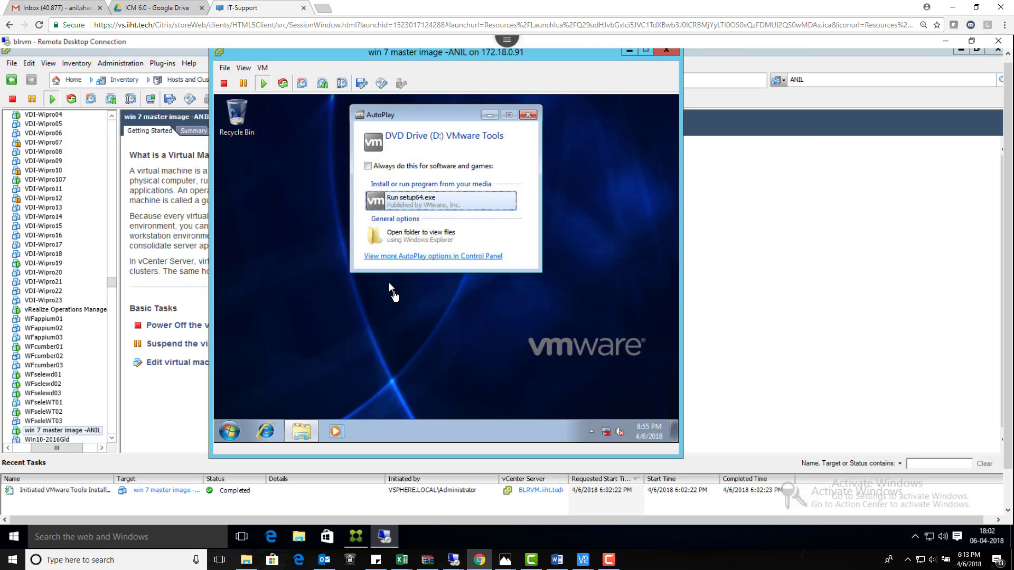
pyautogui.click(388, 287)
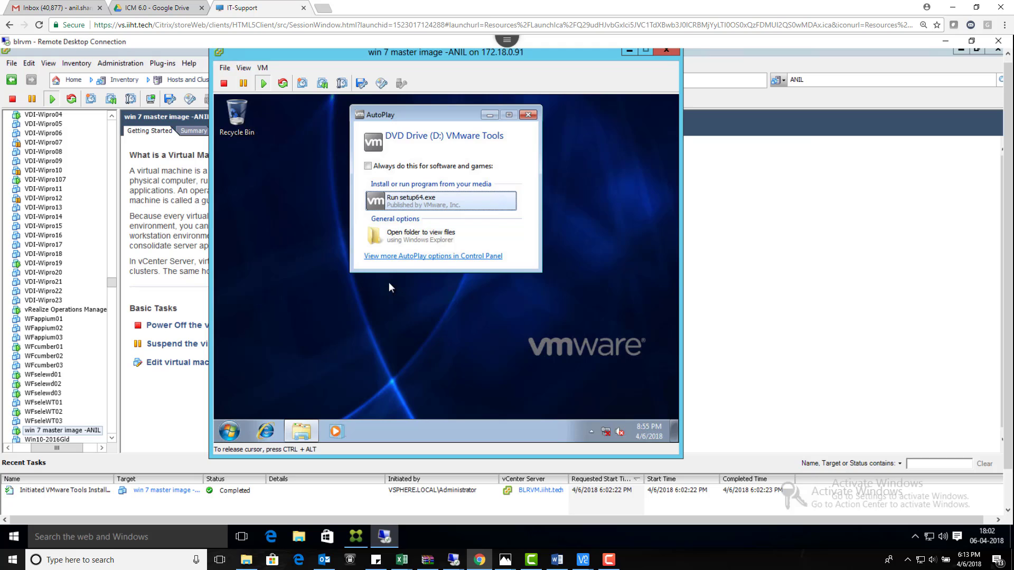
pyautogui.click(406, 204)
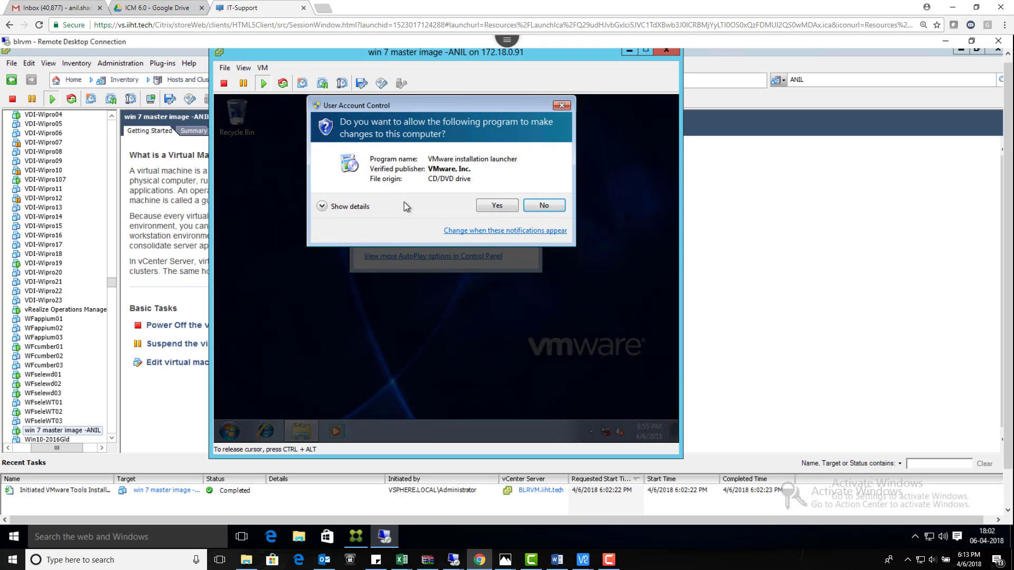
pyautogui.click(510, 205)
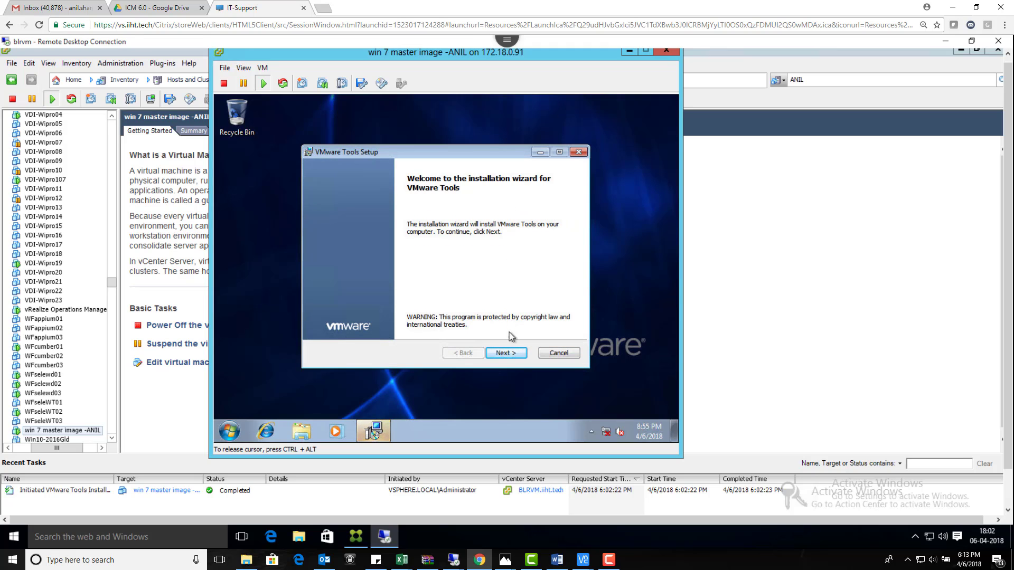
# Step: Install VMware Tools with the Typical setup type, finish the wizard, and accept the restart
pyautogui.click(509, 352)
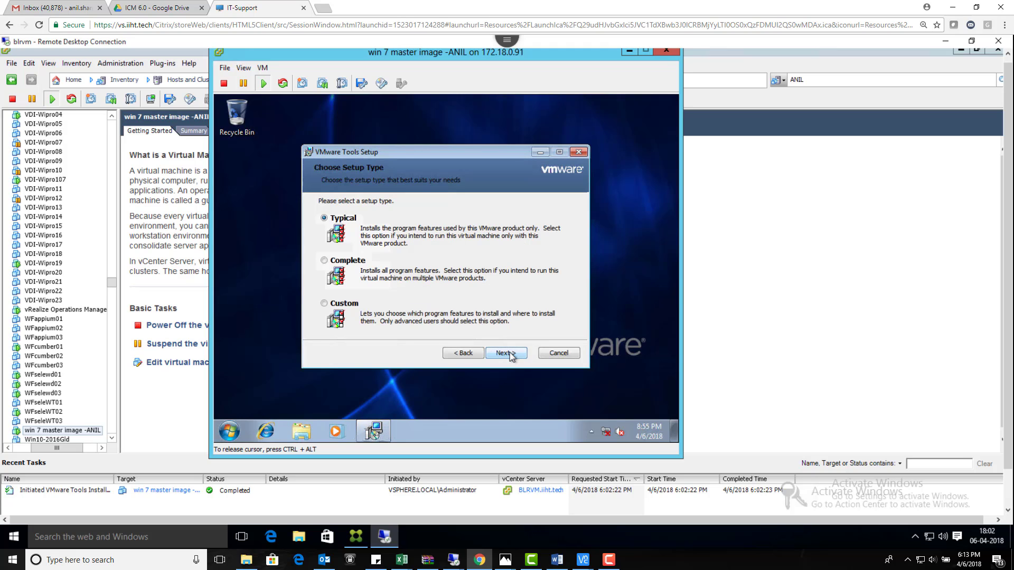
pyautogui.click(509, 353)
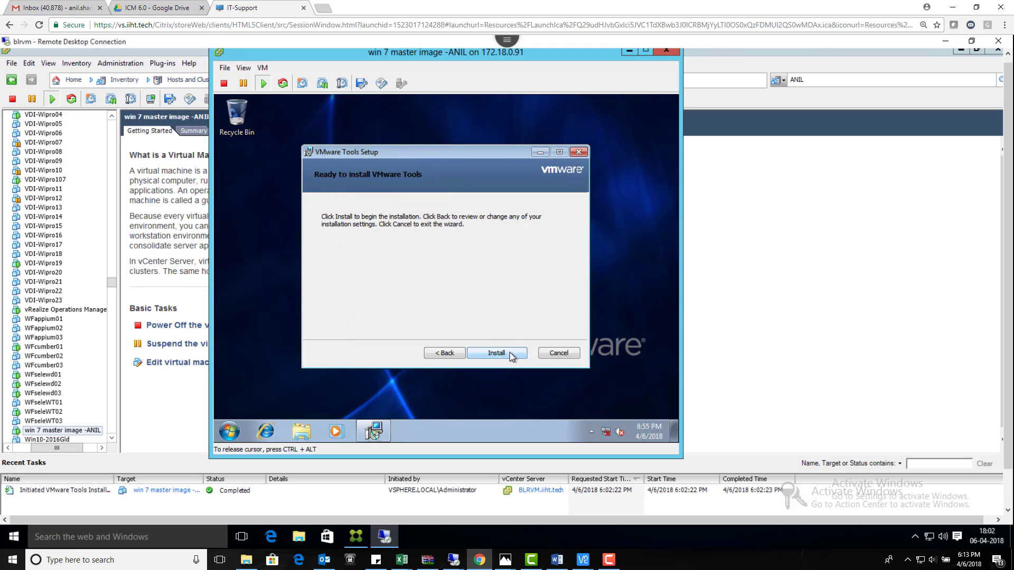
pyautogui.click(510, 353)
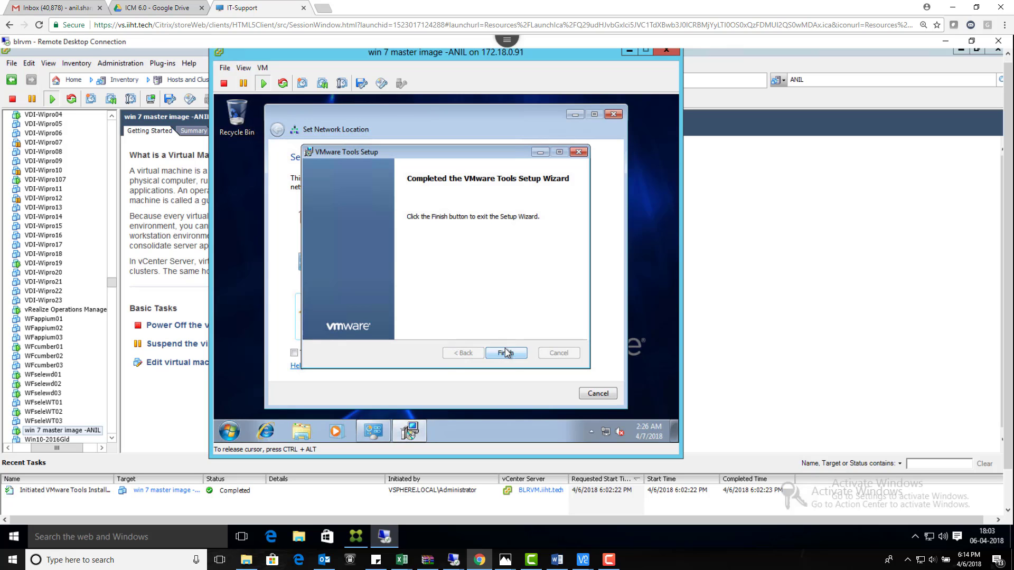
pyautogui.click(506, 353)
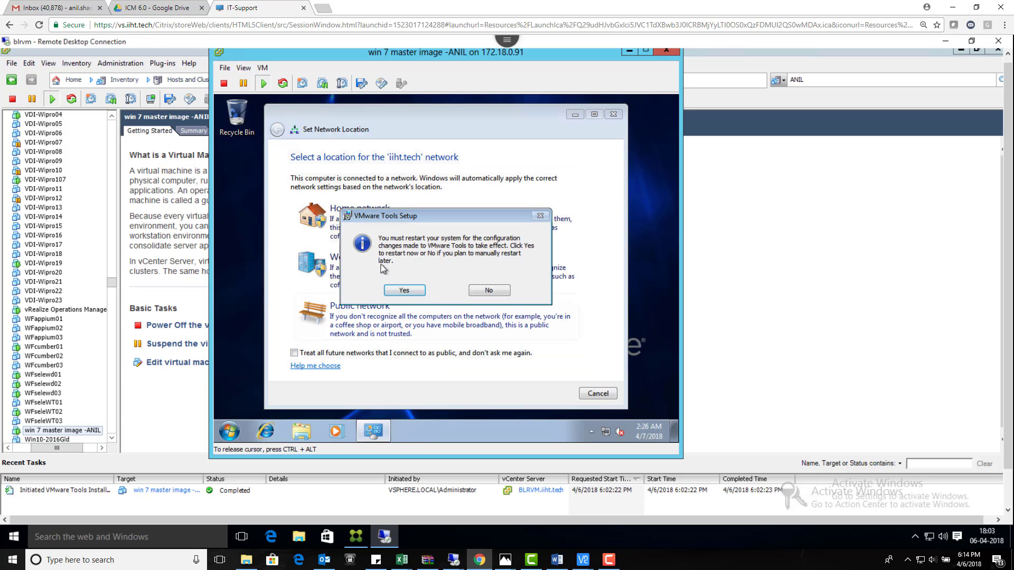
pyautogui.click(403, 290)
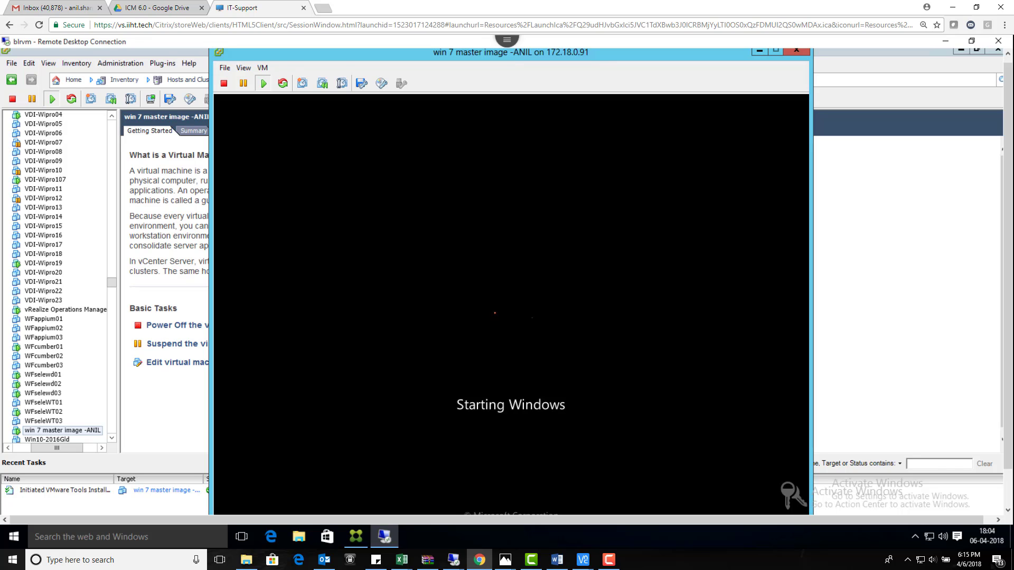
# Step: Make the remote session full screen, sign in with the Windows password, and refresh the desktop
pyautogui.click(507, 42)
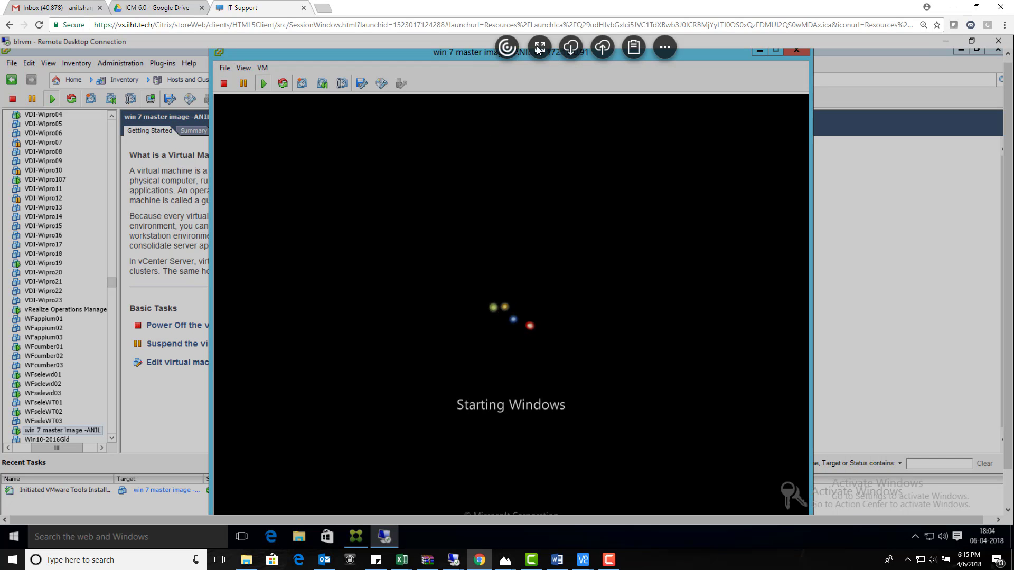
pyautogui.click(539, 47)
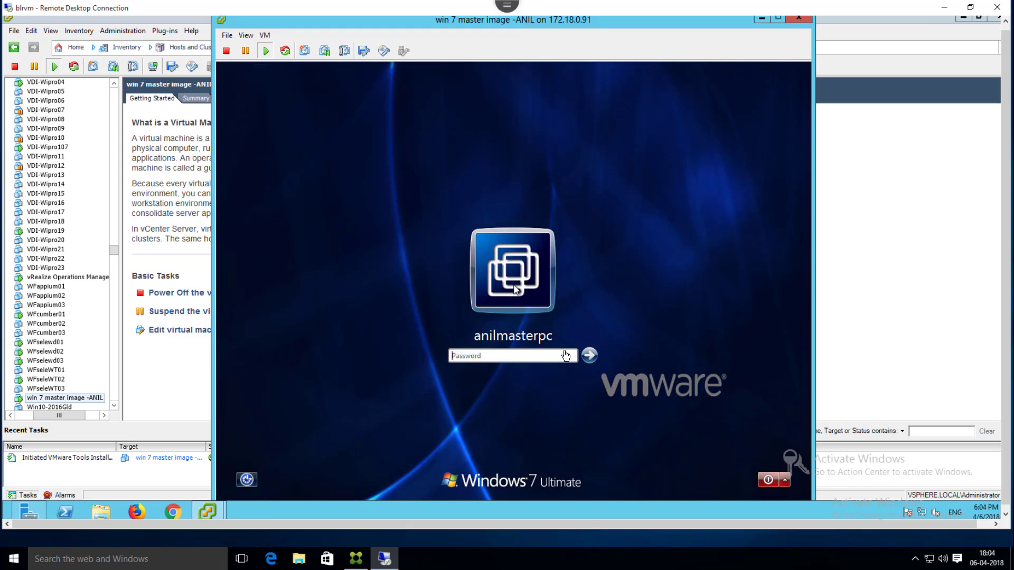
pyautogui.click(564, 356)
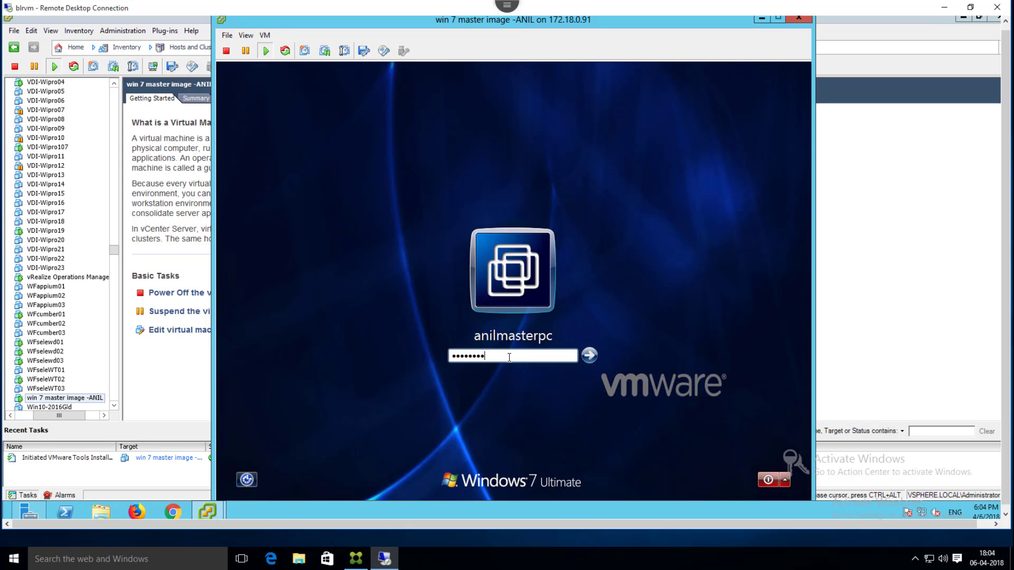
pyautogui.press('Return')
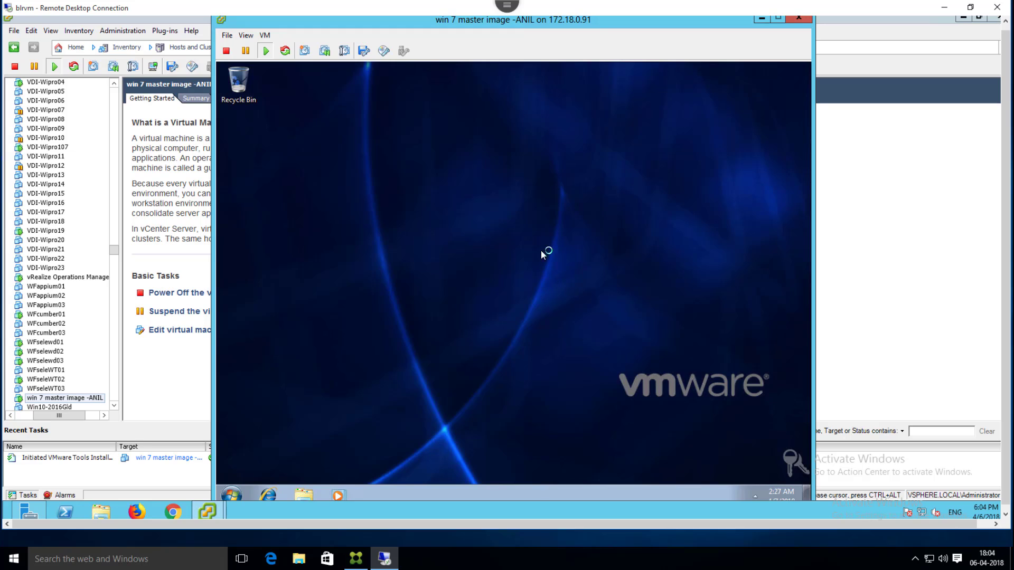
pyautogui.rightClick(499, 265)
pyautogui.click(501, 267)
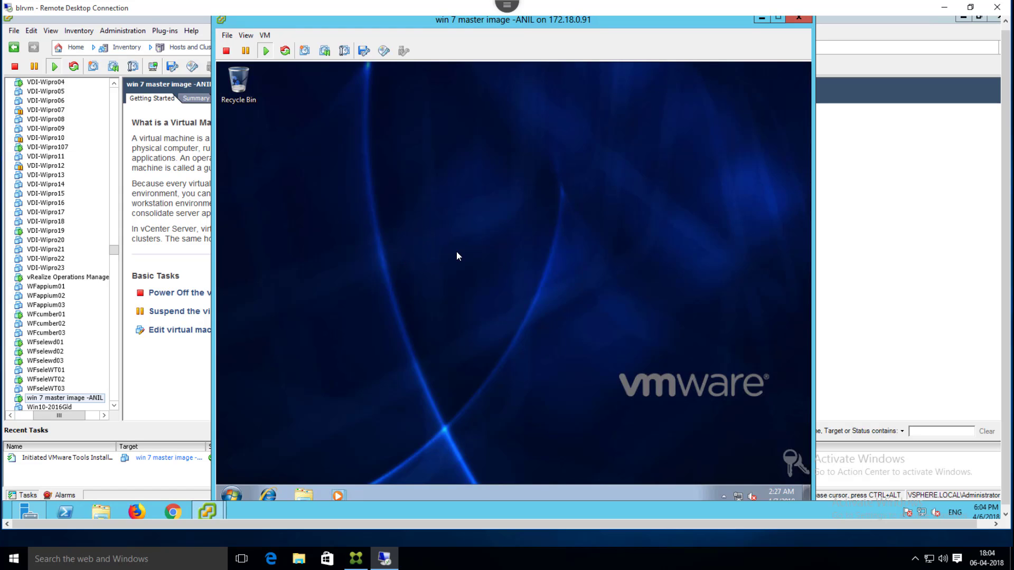
# Step: From Computer > Properties > Change settings, switch membership to Domain and enter iiht.tech
pyautogui.click(233, 496)
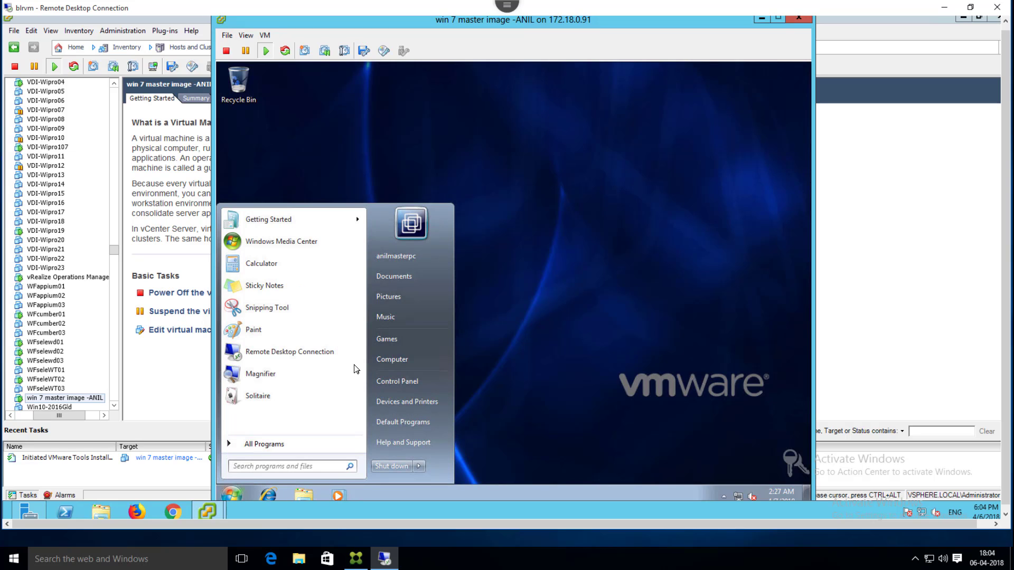
pyautogui.rightClick(381, 355)
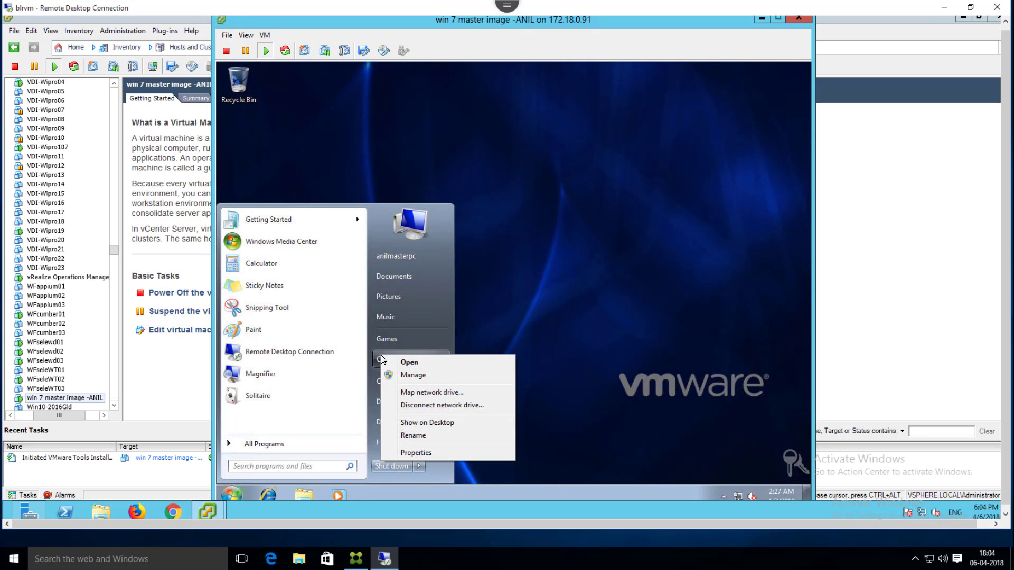
pyautogui.click(429, 453)
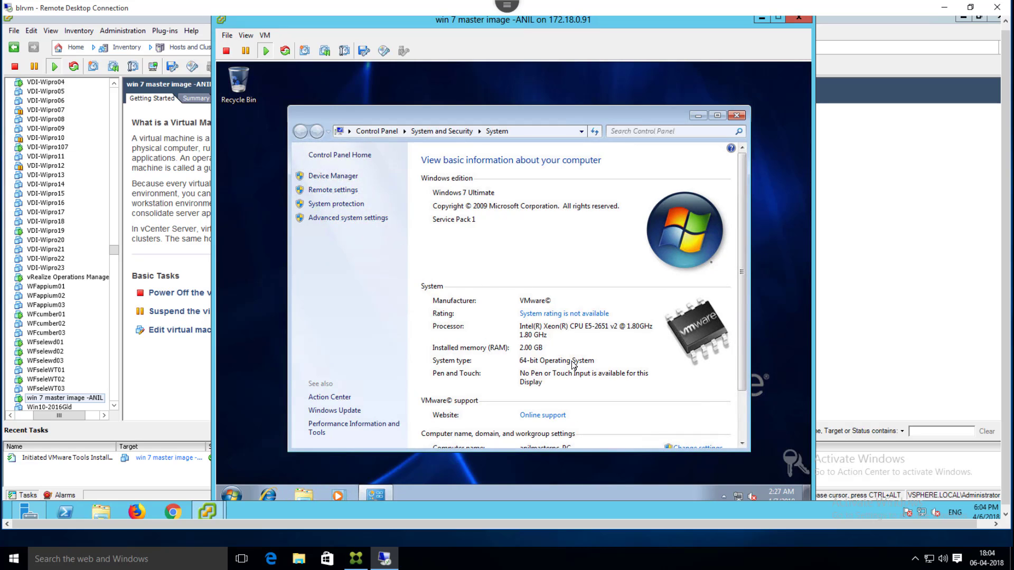
pyautogui.scroll(-3, 743, 323)
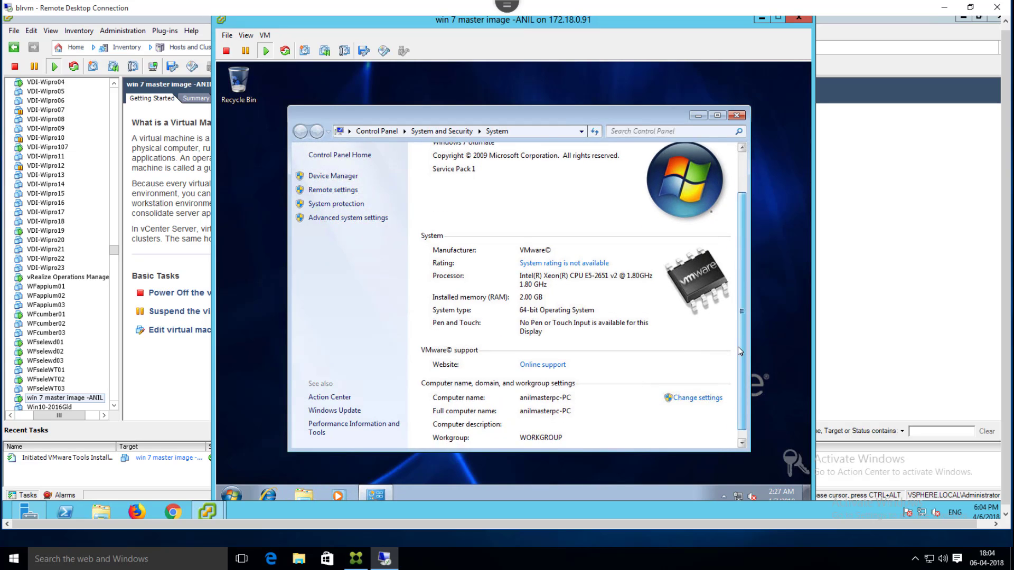
pyautogui.click(706, 389)
pyautogui.click(459, 304)
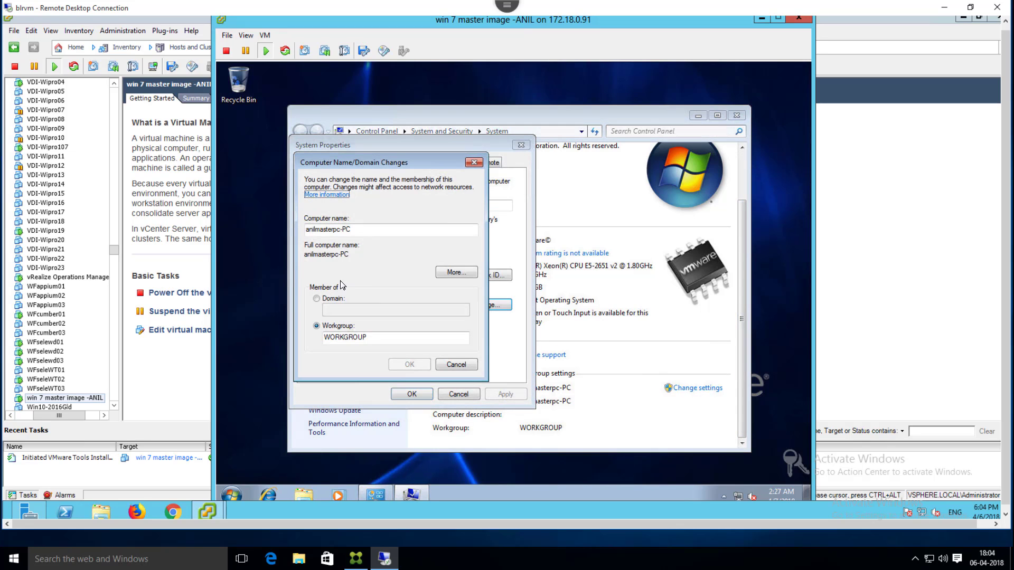
pyautogui.click(323, 299)
pyautogui.click(341, 309)
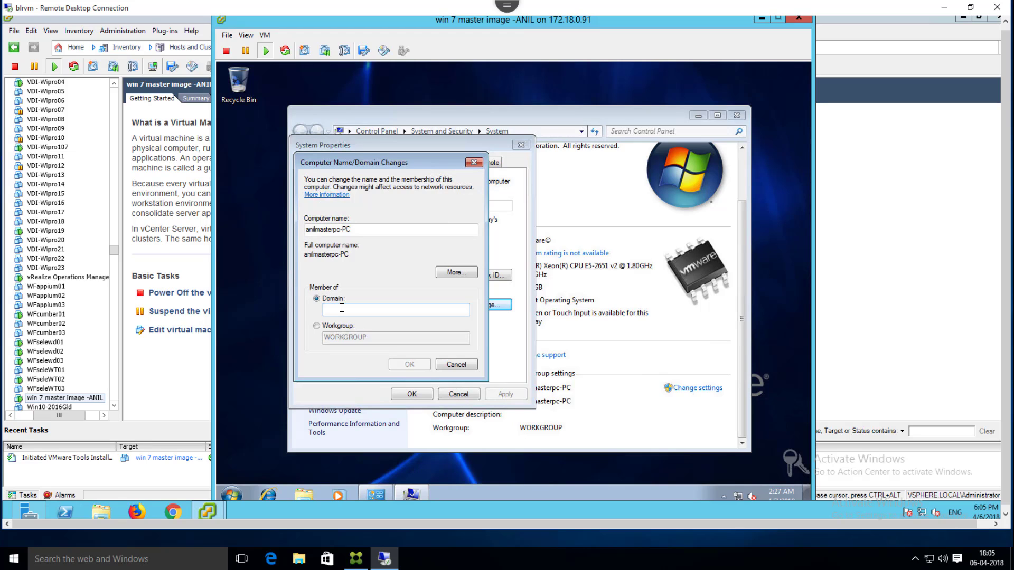
pyautogui.write('iiht.tech')
# Step: Submit the iiht.tech join, entering the administrator user name and password in Windows Security
pyautogui.click(402, 364)
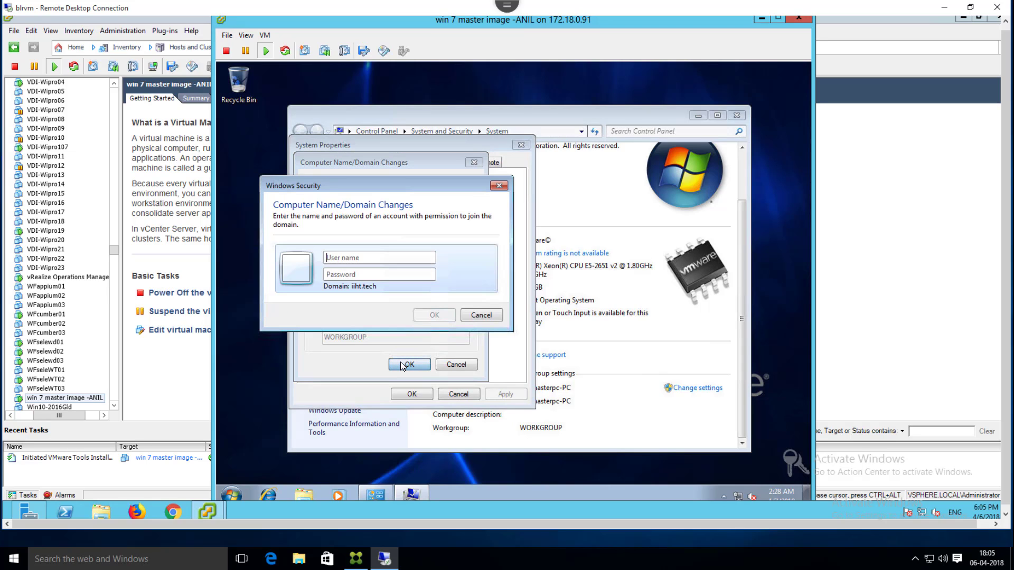
pyautogui.write('administr')
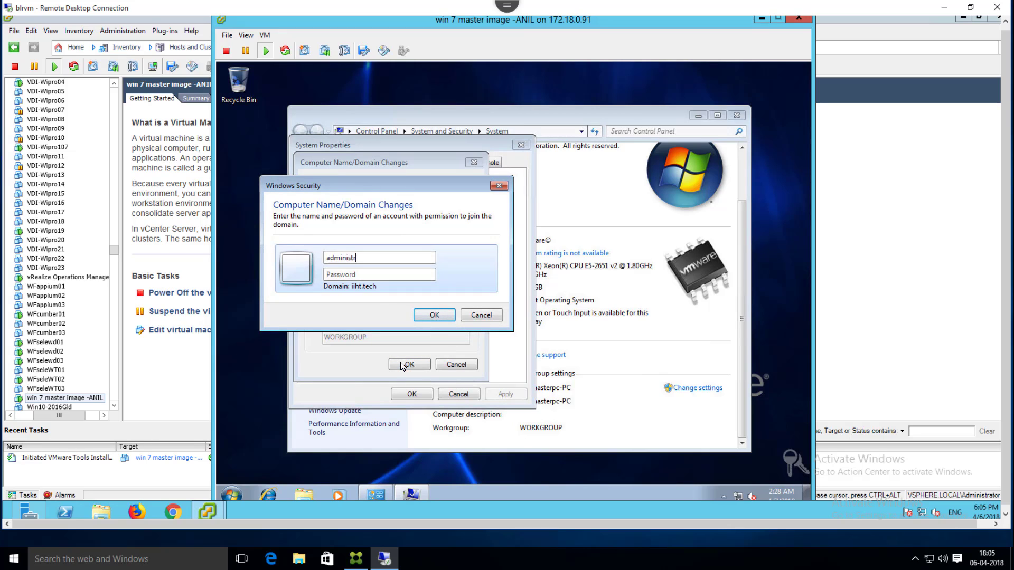
pyautogui.write('atorrrrr')
pyautogui.press('Tab')
pyautogui.write('************')
pyautogui.press('Return')
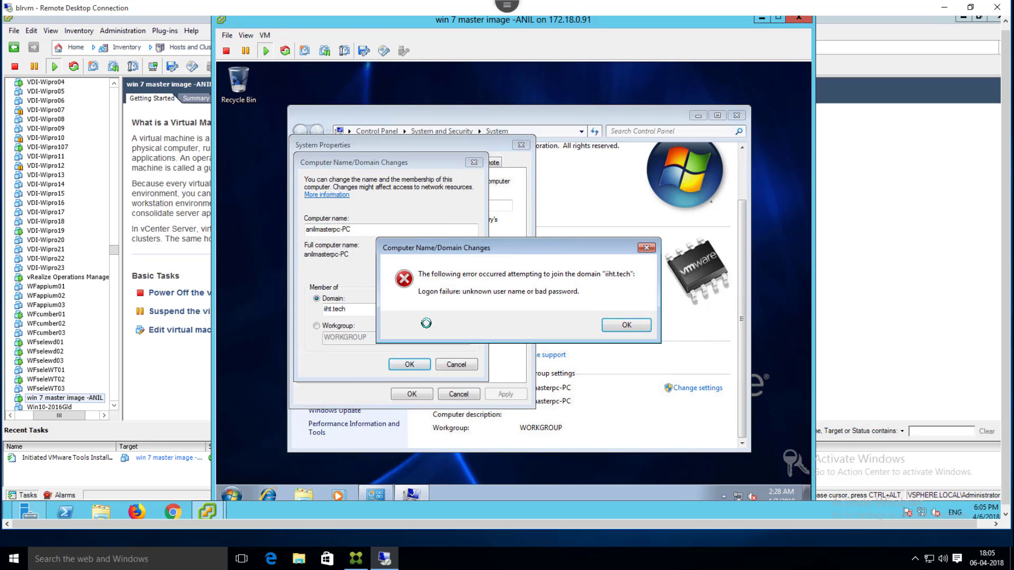
# Step: Dismiss the error and retry the iiht.tech join with iiht\administrator credentials
pyautogui.click(622, 325)
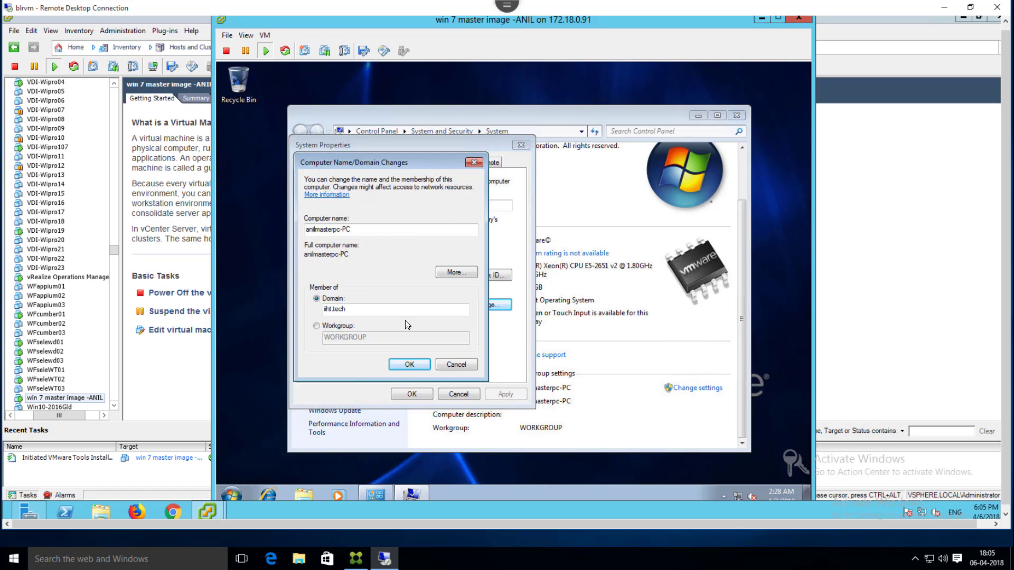
pyautogui.click(409, 364)
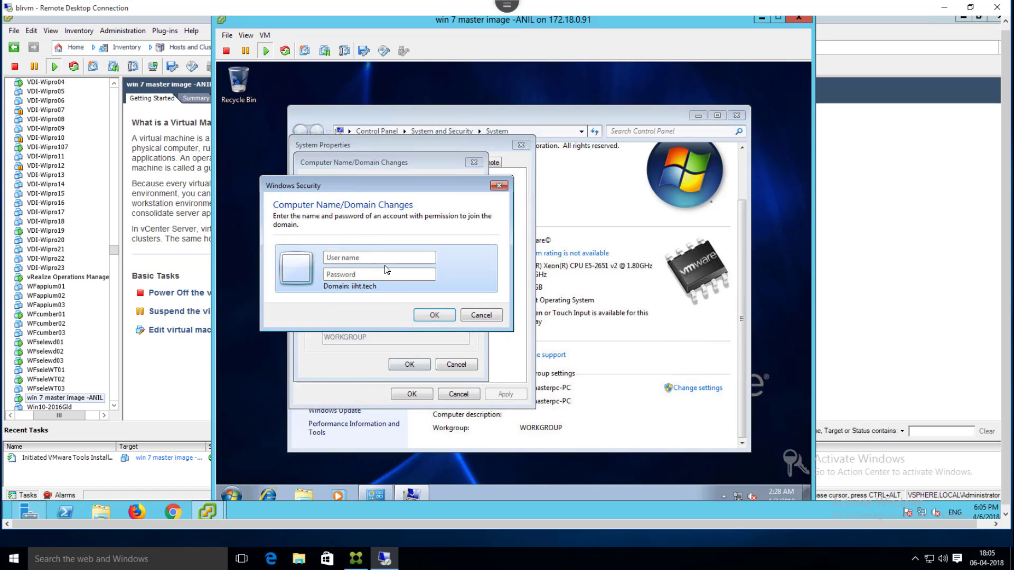
pyautogui.write('iiht\\administrator********')
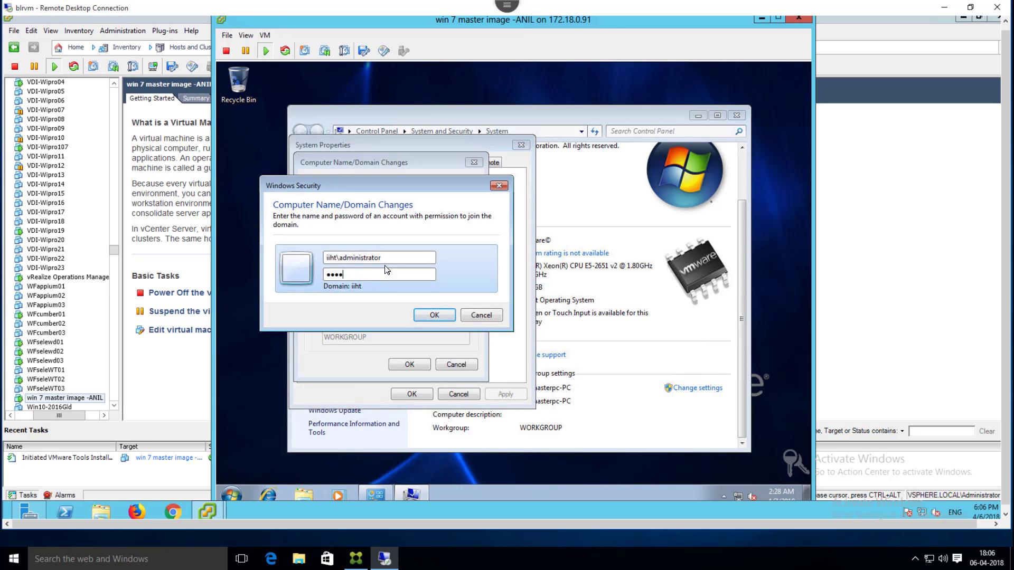
pyautogui.write('****')
pyautogui.press('Return')
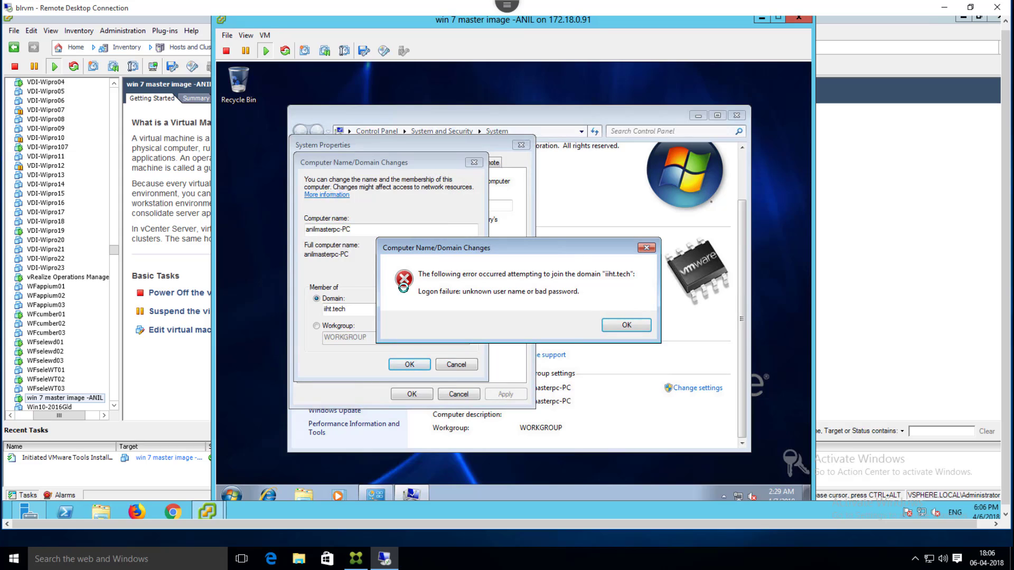
# Step: Dismiss the new logon failure error and exit the remote session's full-screen view
pyautogui.click(626, 325)
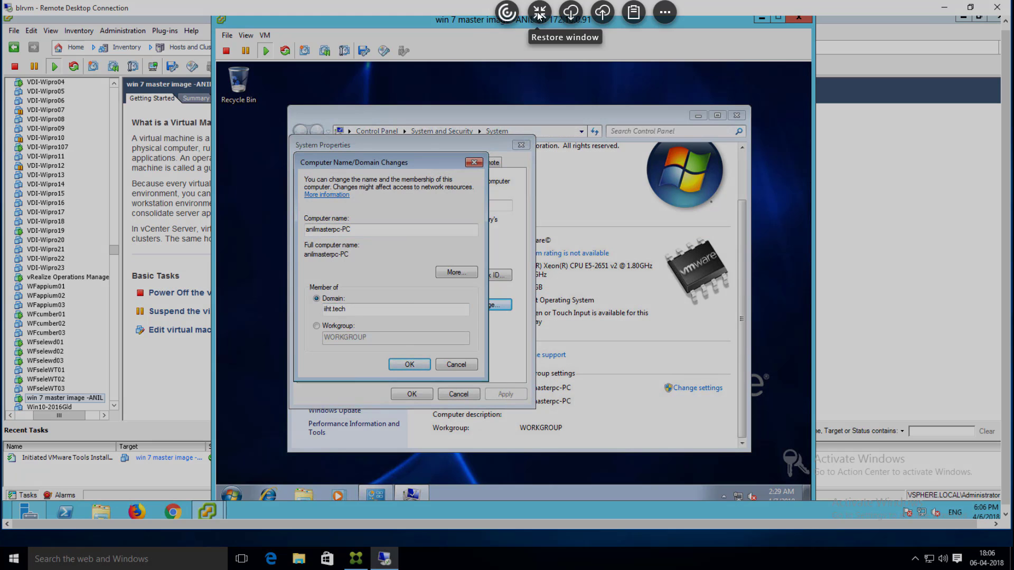
pyautogui.click(556, 11)
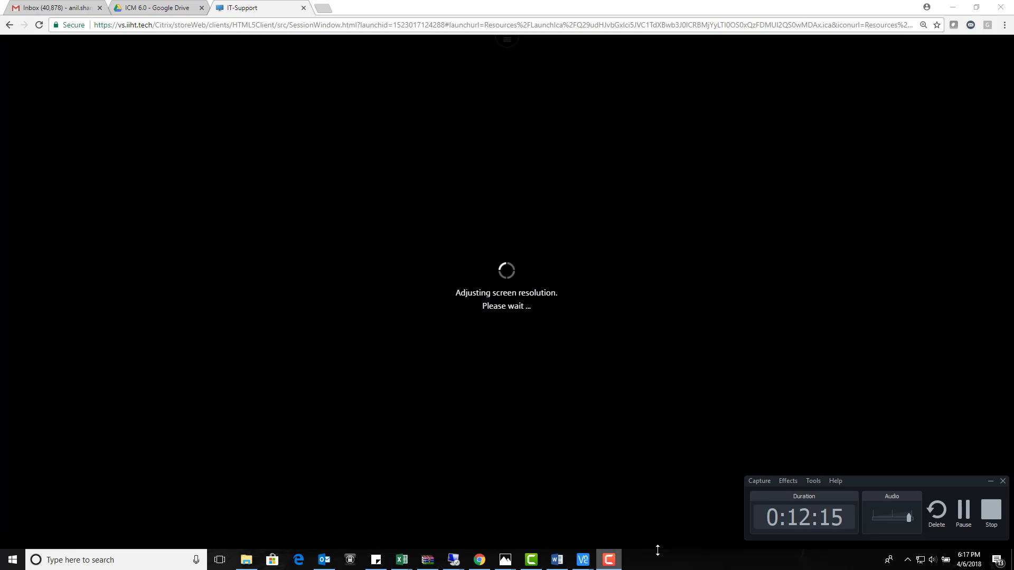
pyautogui.click(963, 511)
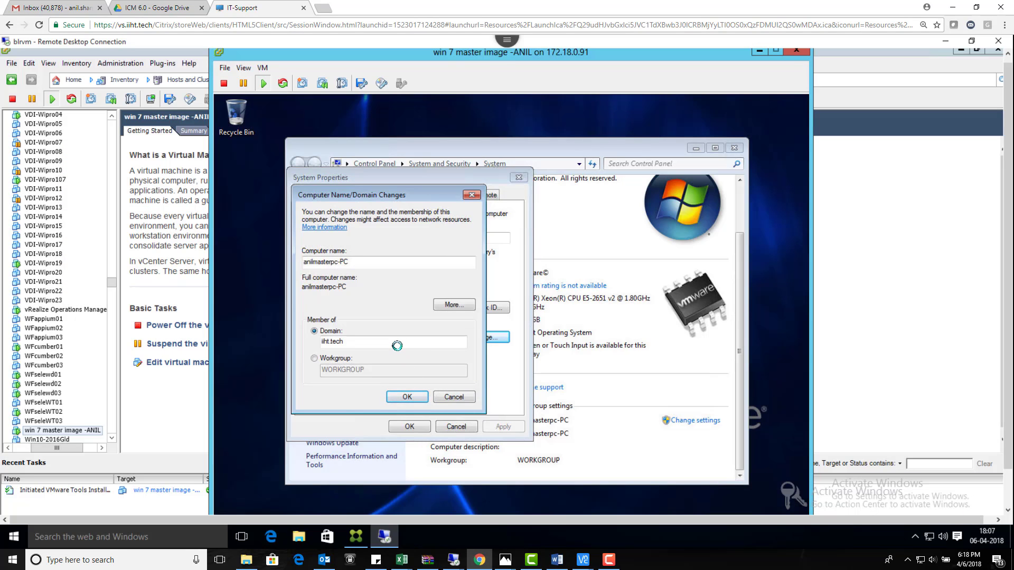
# Step: Retry the iiht.tech domain join, submitting the iiht\administrator credentials
pyautogui.press('Return')
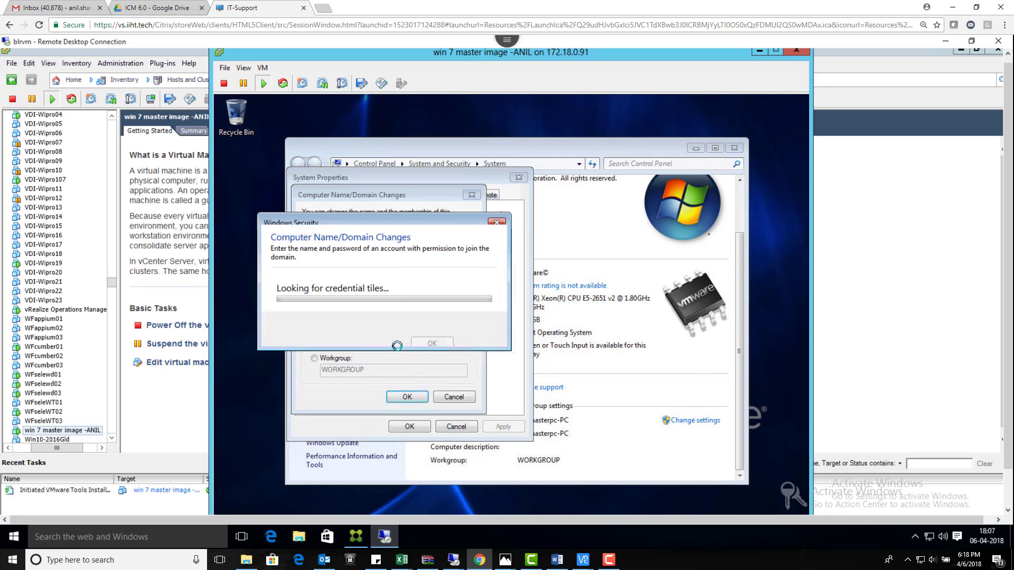
pyautogui.write('iiht')
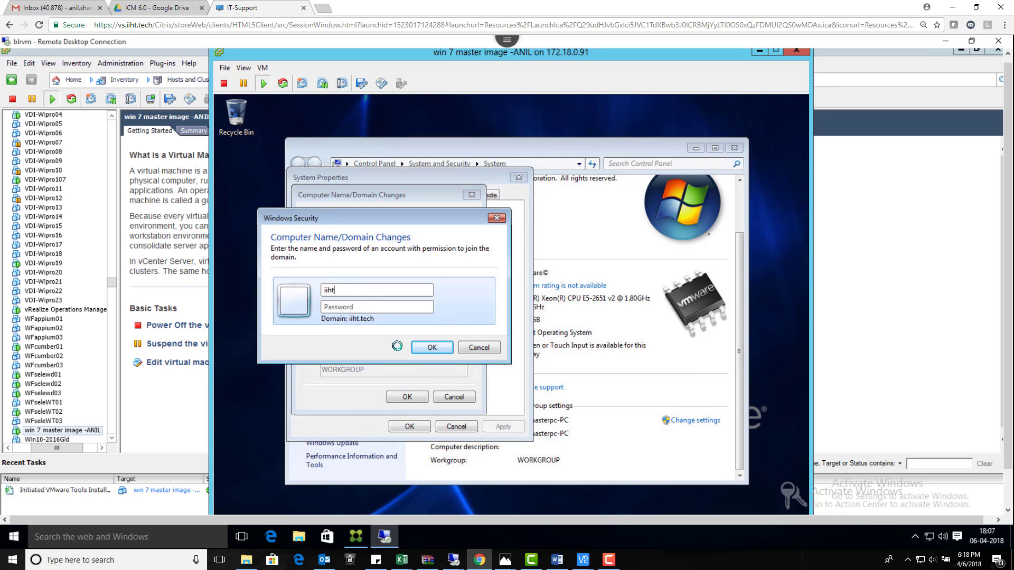
pyautogui.write('\\administrattor*****')
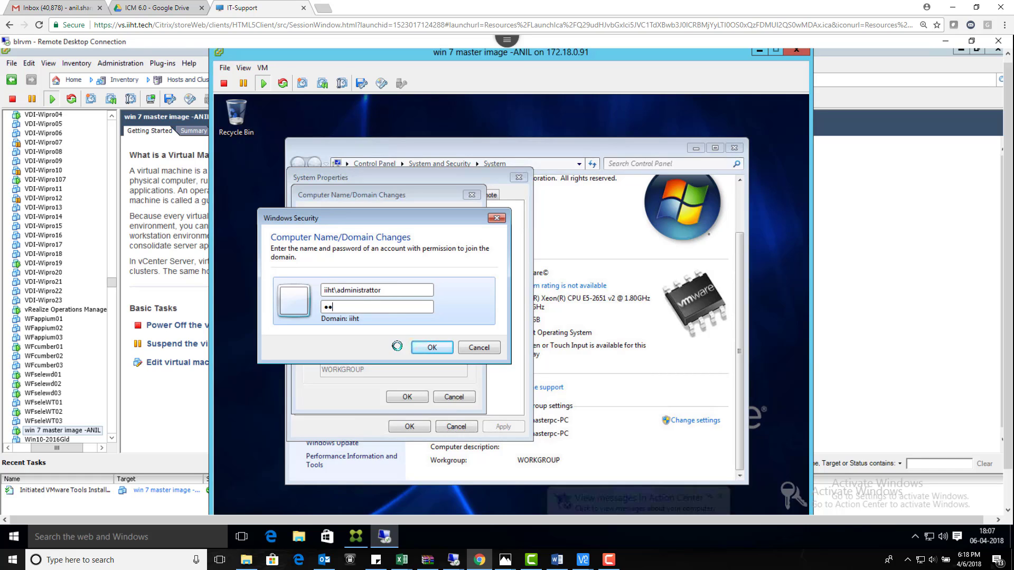
pyautogui.write('******')
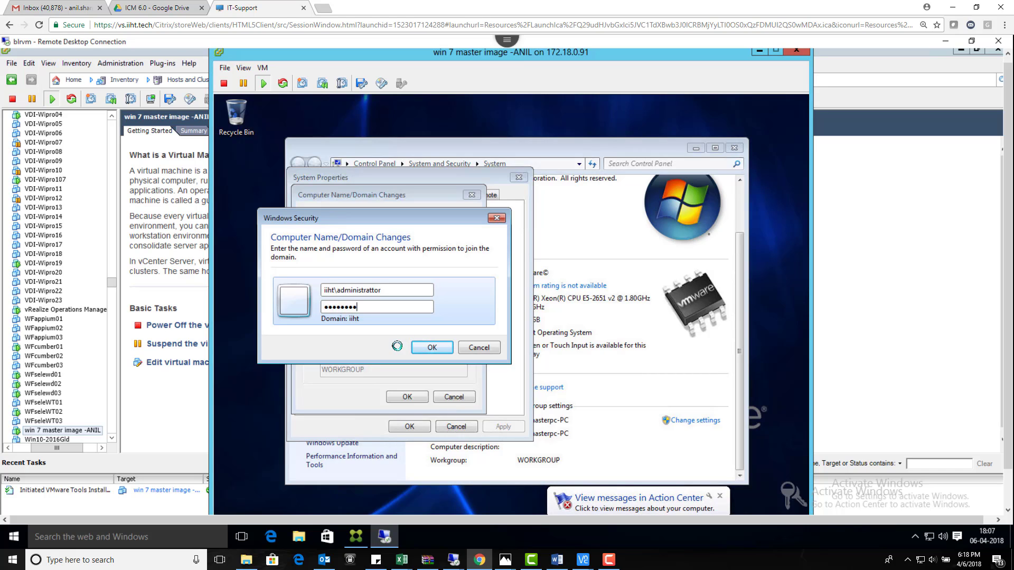
pyautogui.press('Return')
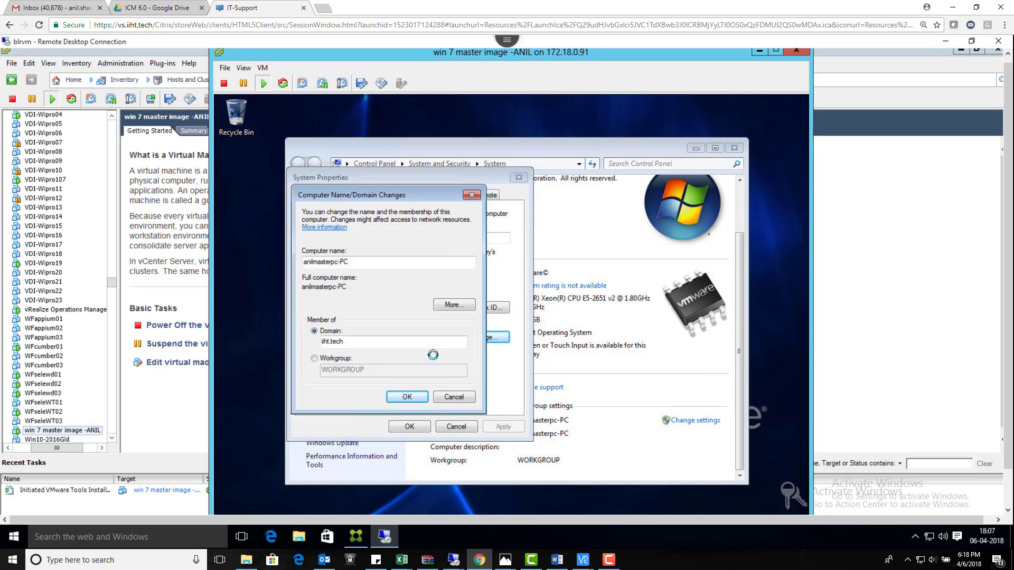
pyautogui.click(609, 560)
pyautogui.click(964, 511)
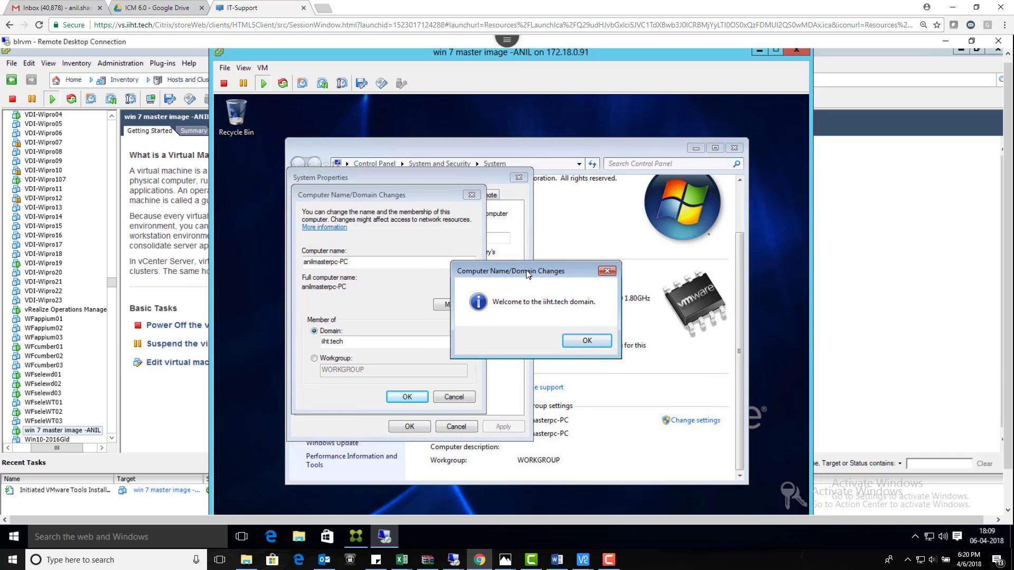
# Step: Acknowledge the welcome and restart notices, close System Properties, and restart the VM now
pyautogui.click(589, 340)
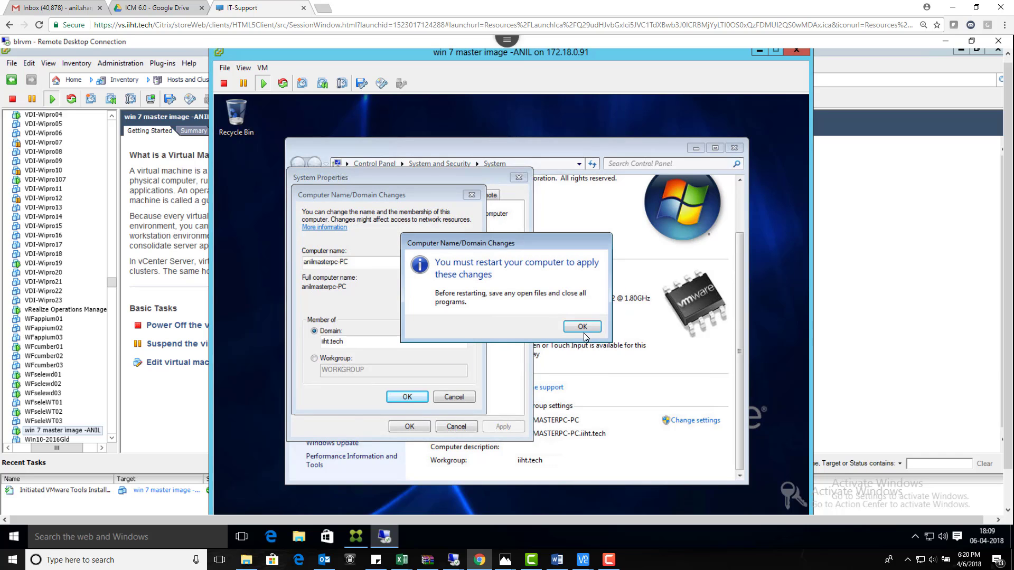
pyautogui.click(583, 325)
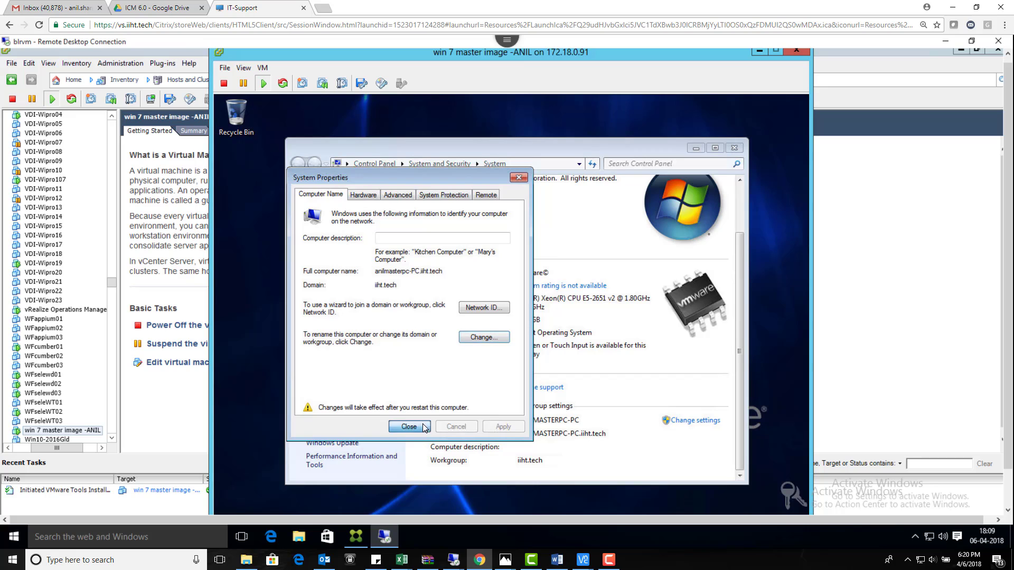
pyautogui.click(423, 426)
pyautogui.click(519, 323)
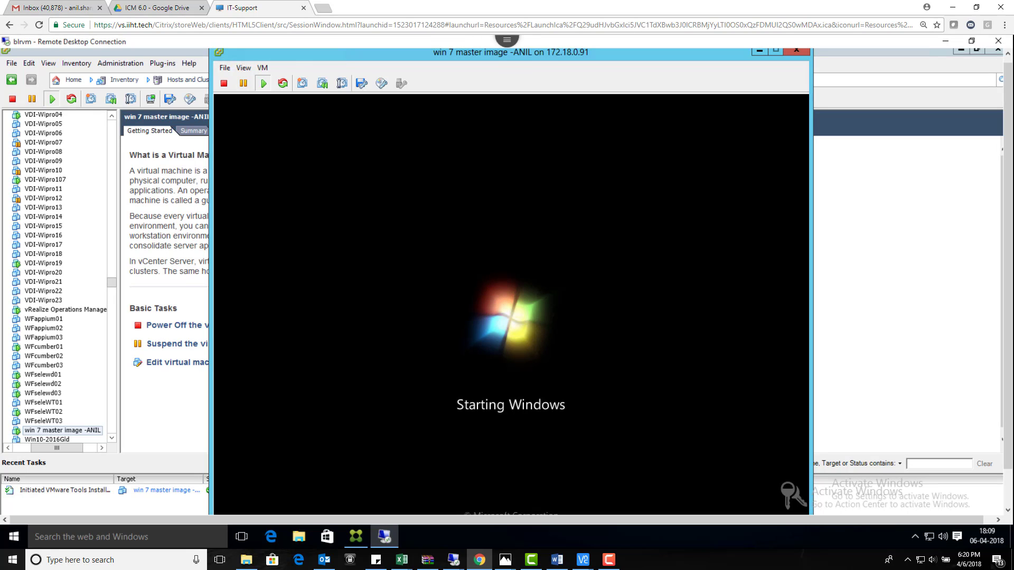
# Step: Wait for the VM to boot to the Press CTRL+ALT+DELETE logon screen
pyautogui.click(609, 560)
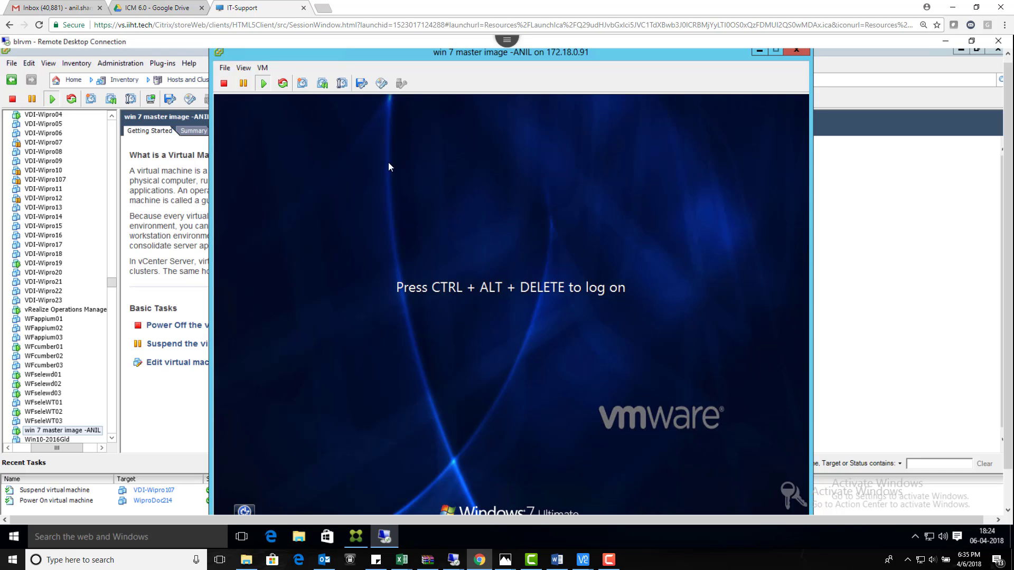
# Step: Send Ctrl+Alt+Del, log on as Other User with the iiht\administrator account, then go full screen
pyautogui.click(261, 67)
pyautogui.moveTo(337, 91)
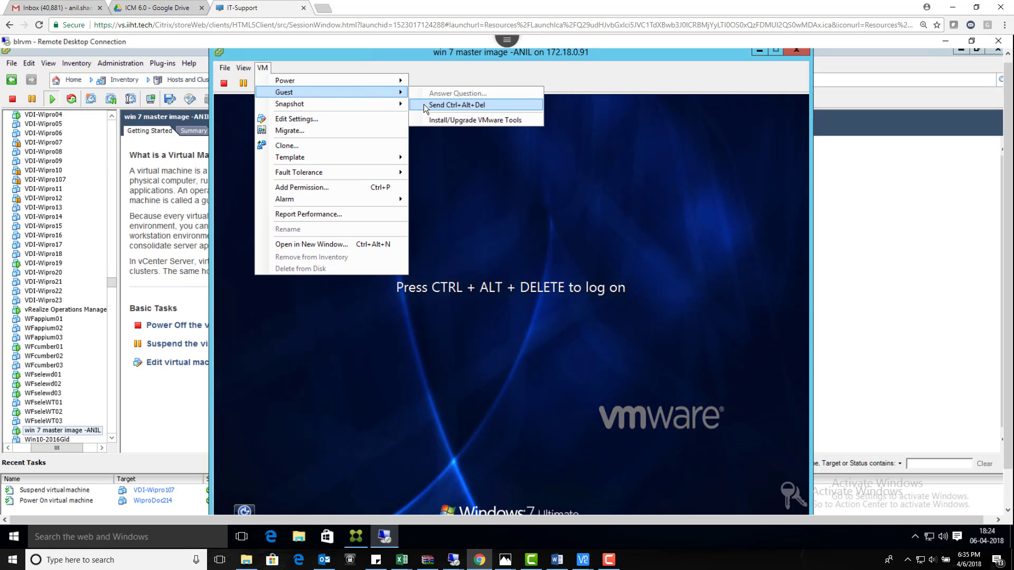
pyautogui.click(424, 103)
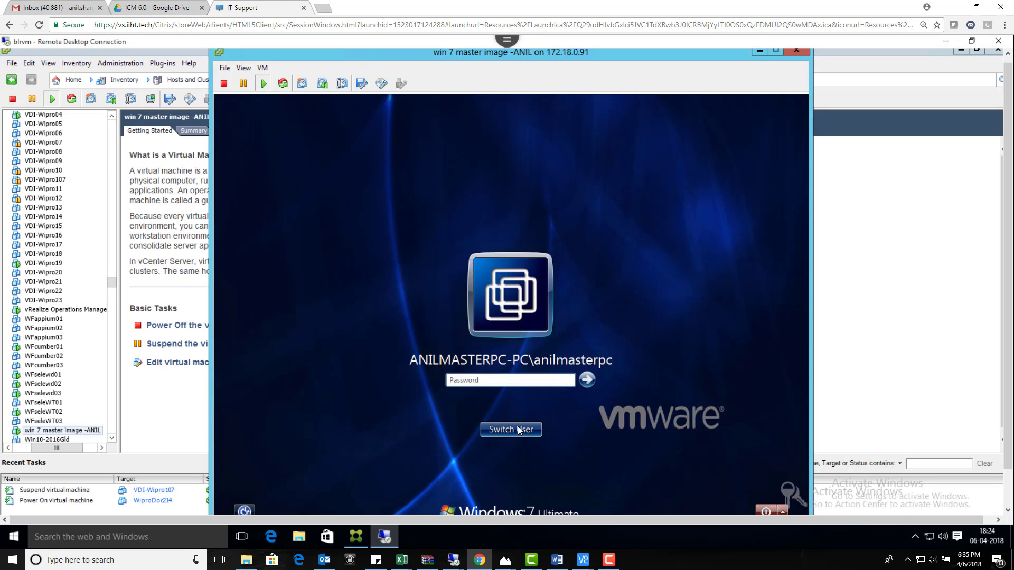
pyautogui.click(518, 430)
pyautogui.click(557, 349)
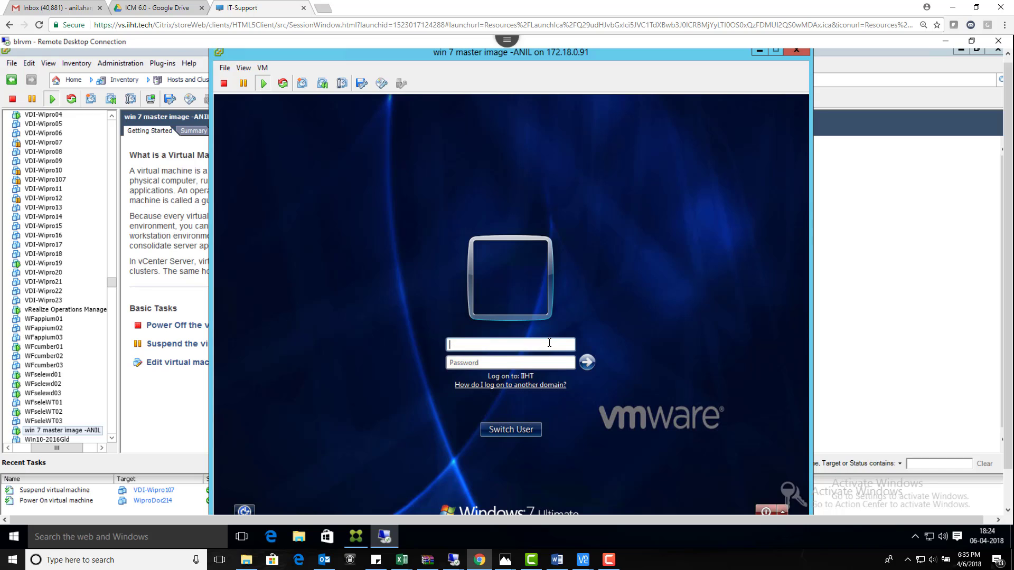
pyautogui.write('iiht\\administrator')
pyautogui.press('Tab')
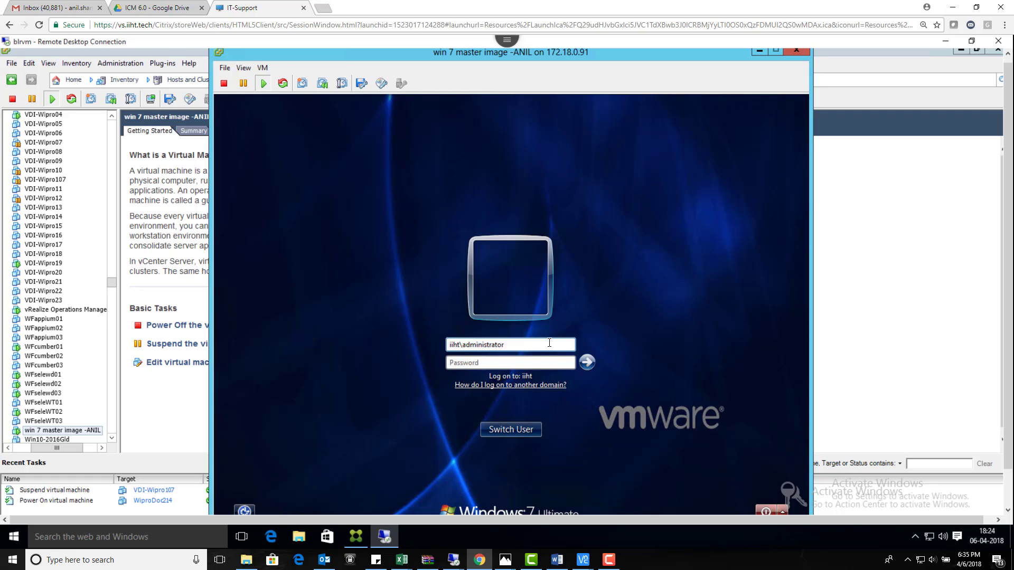
pyautogui.write('********')
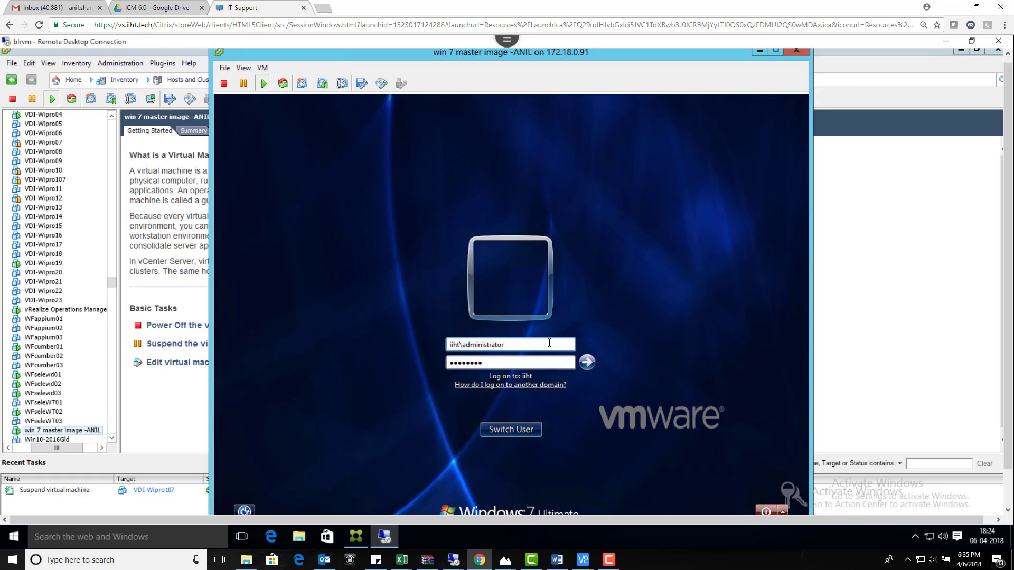
pyautogui.write('**')
pyautogui.press('Return')
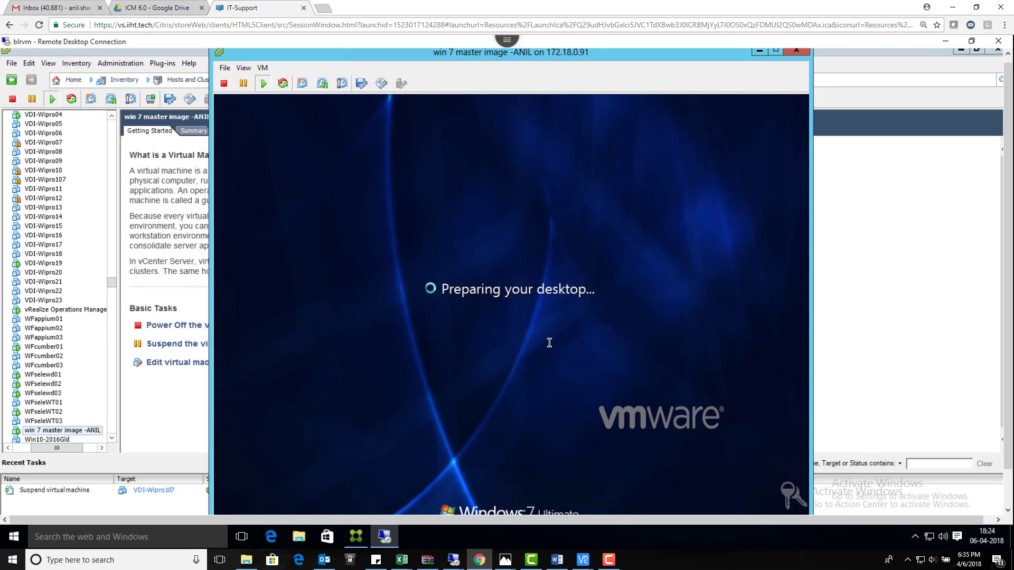
pyautogui.click(507, 41)
pyautogui.click(538, 47)
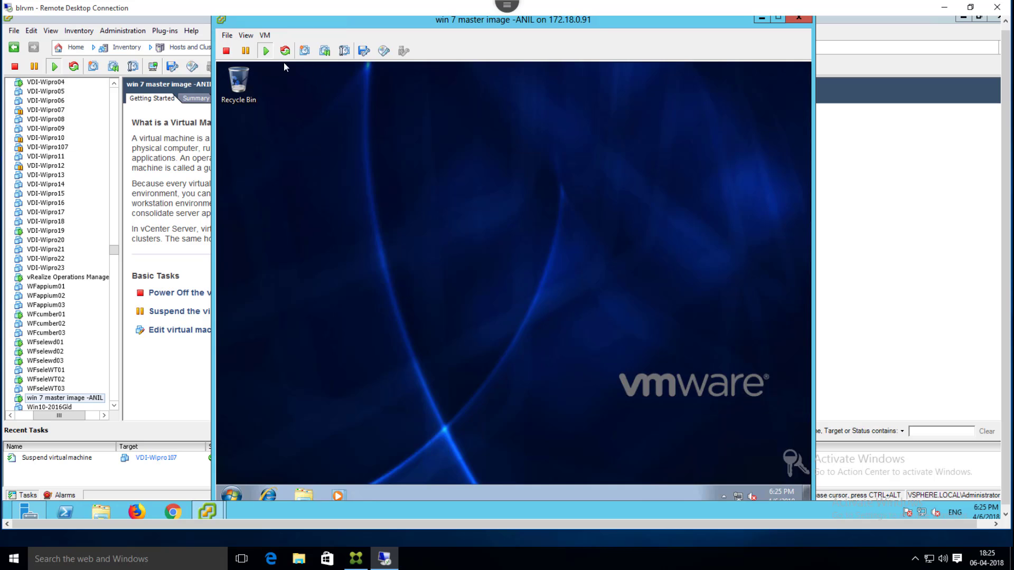
# Step: Open the master image VM's settings at its CD/DVD drive
pyautogui.click(265, 36)
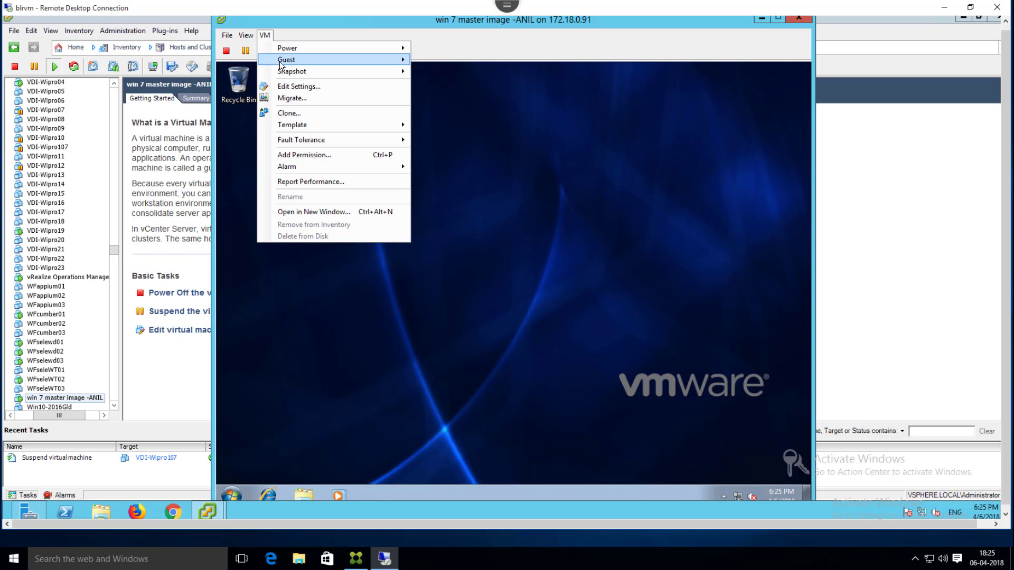
pyautogui.click(297, 86)
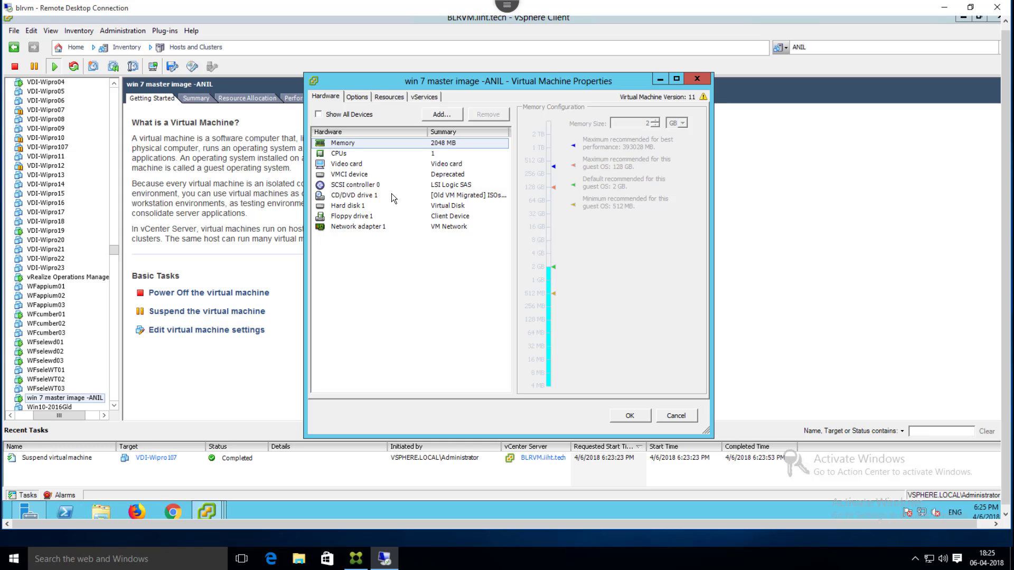
pyautogui.click(392, 196)
# Step: Map XenApp_and_XenDesktop7_6.iso from the Old VM Migrated datastore's ISOs folder to the drive and apply
pyautogui.click(657, 254)
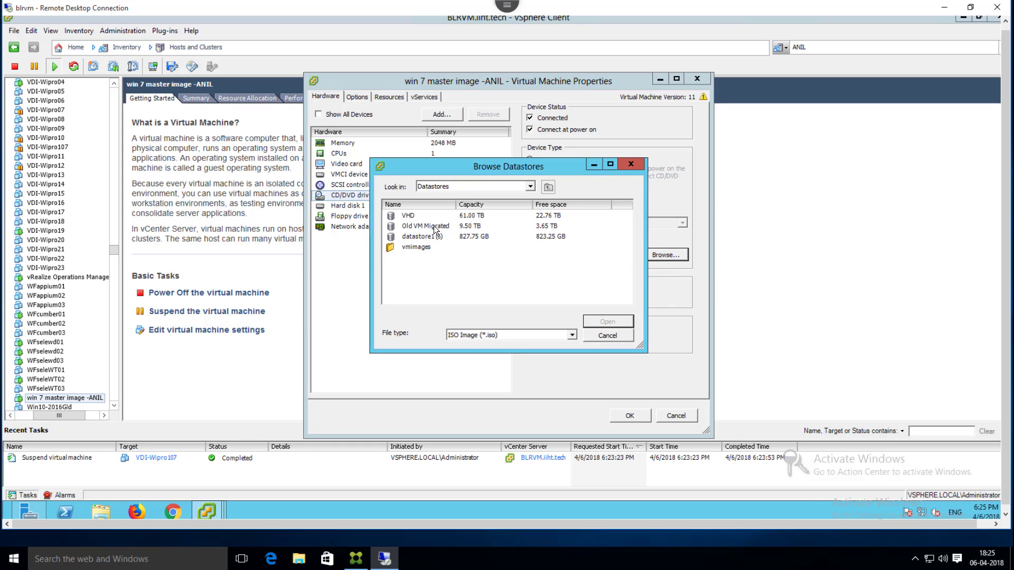
pyautogui.doubleClick(433, 226)
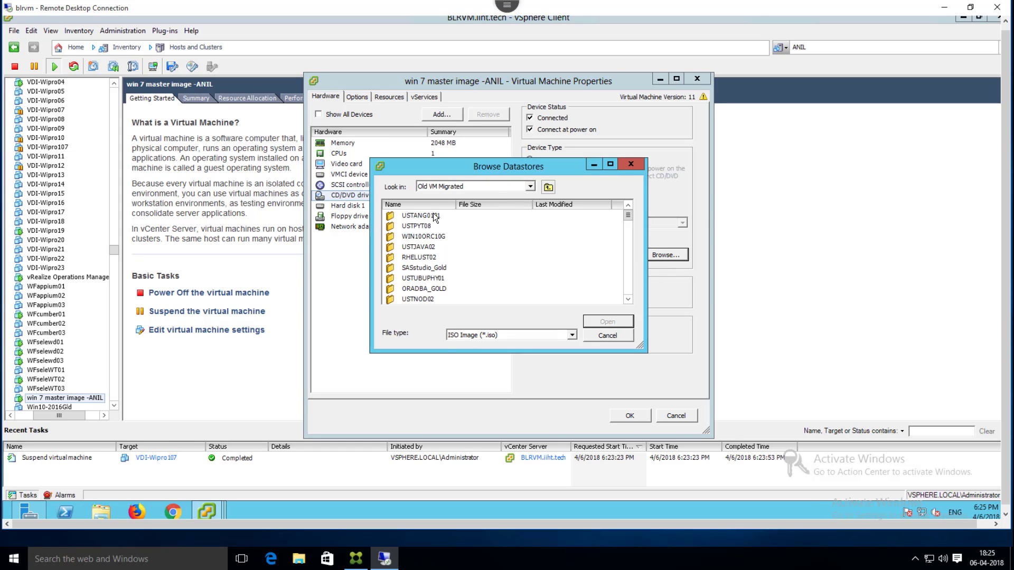
pyautogui.click(435, 207)
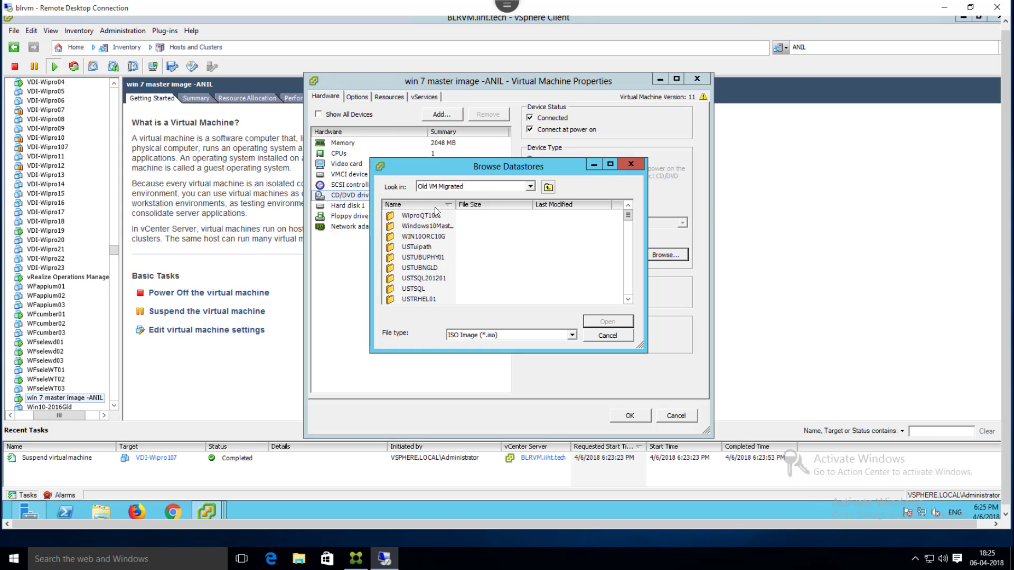
pyautogui.scroll(-1, 433, 230)
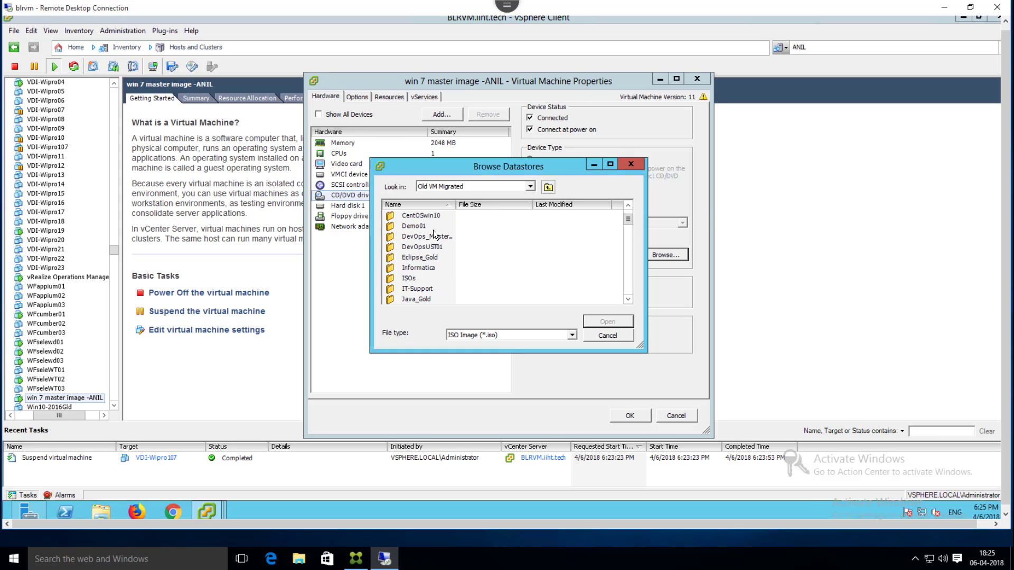
pyautogui.doubleClick(413, 277)
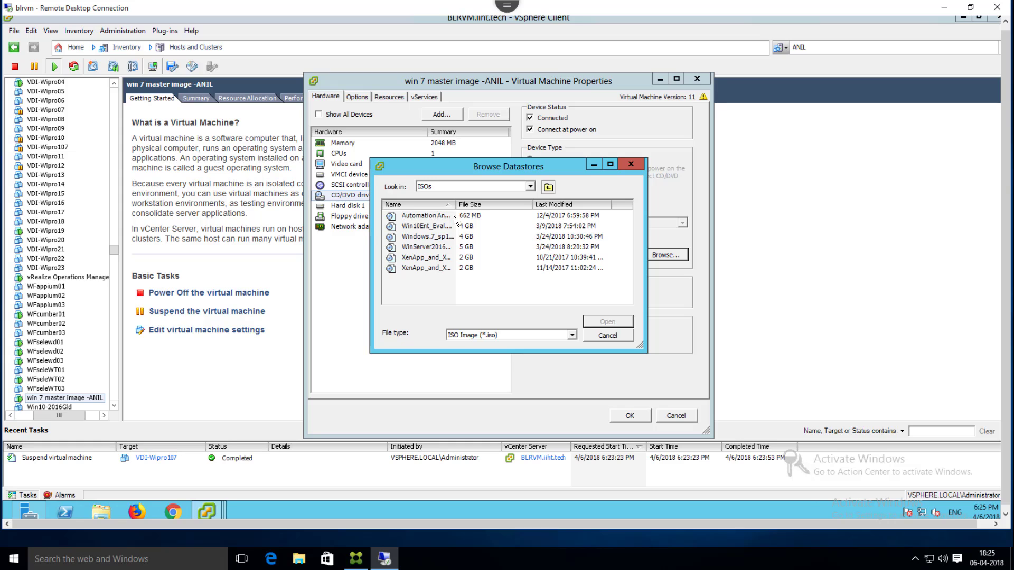
pyautogui.moveTo(456, 204); pyautogui.dragTo(553, 206)
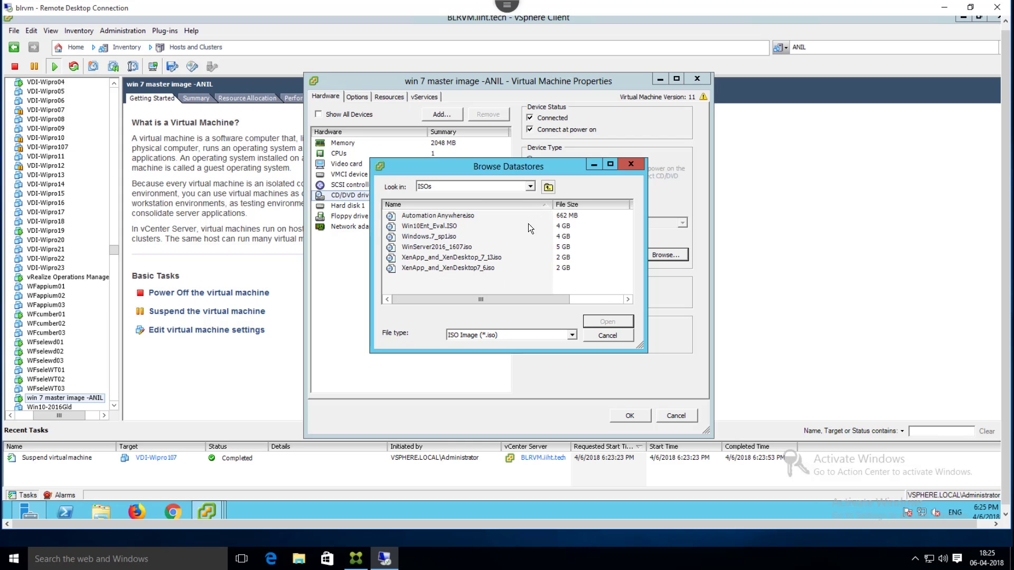
pyautogui.click(489, 267)
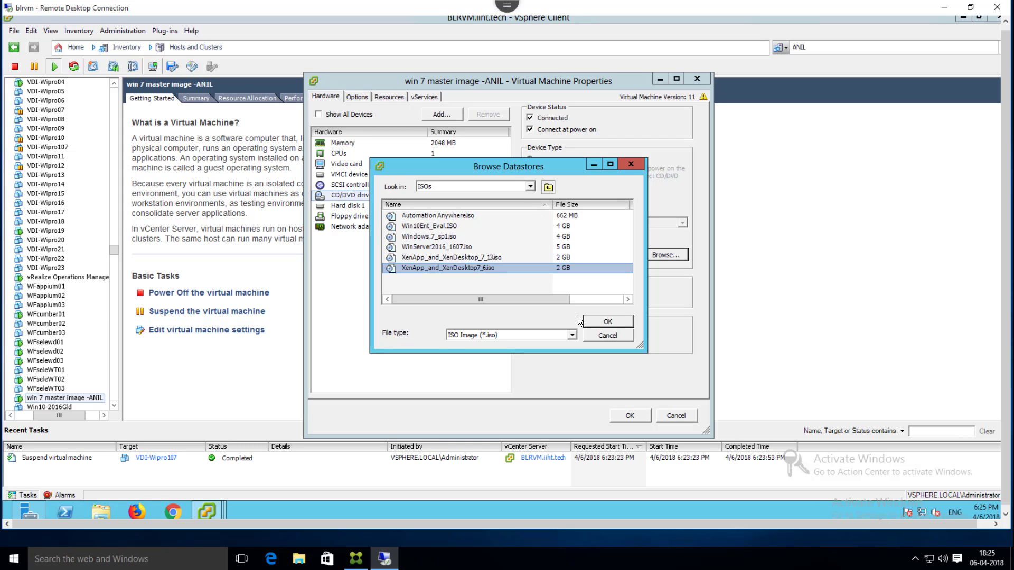
pyautogui.click(607, 321)
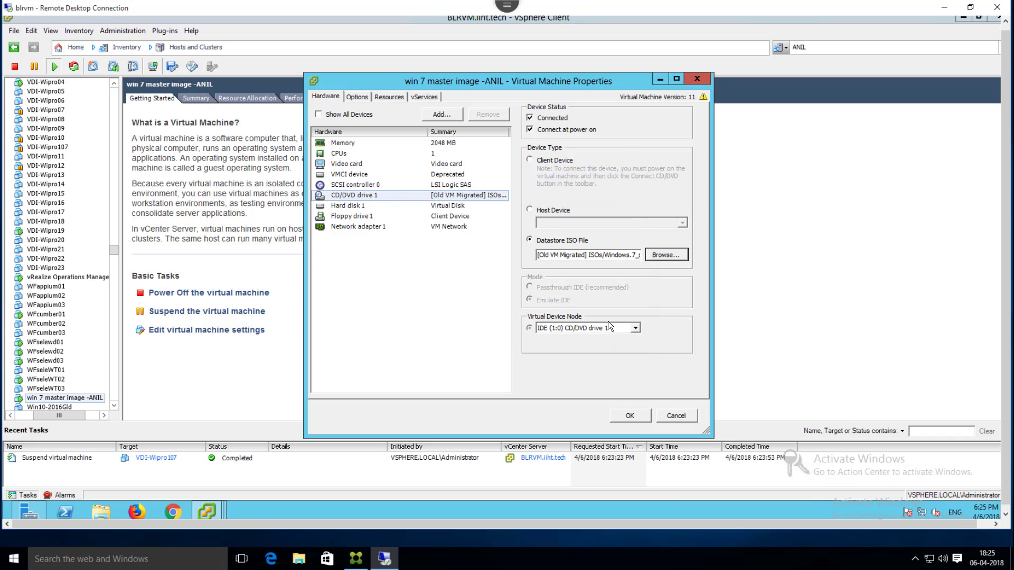
pyautogui.click(629, 416)
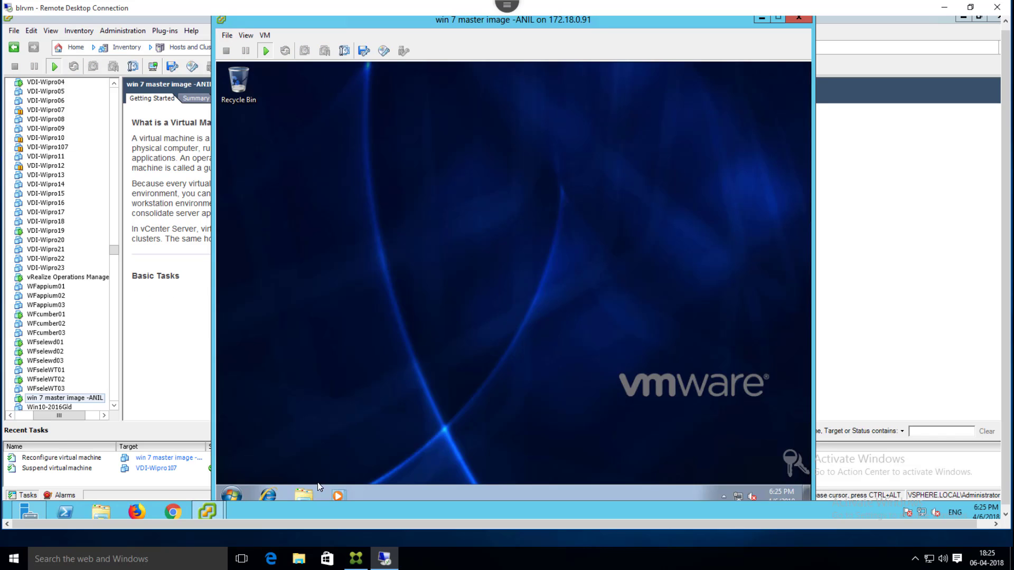
# Step: Run the XA and XD 7.6 DVD inside the VM and start the XenDesktop installer
pyautogui.click(309, 490)
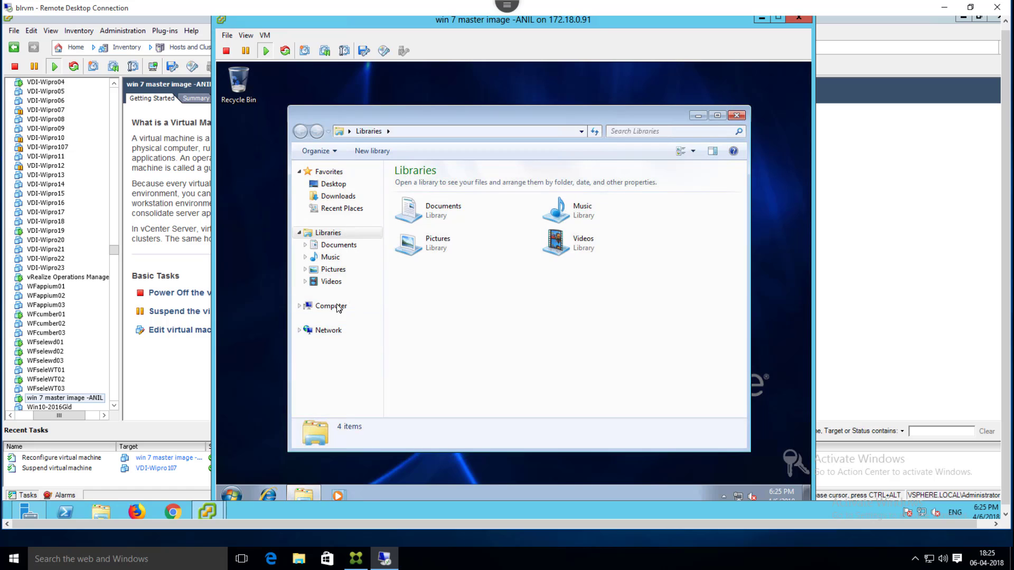
pyautogui.click(333, 307)
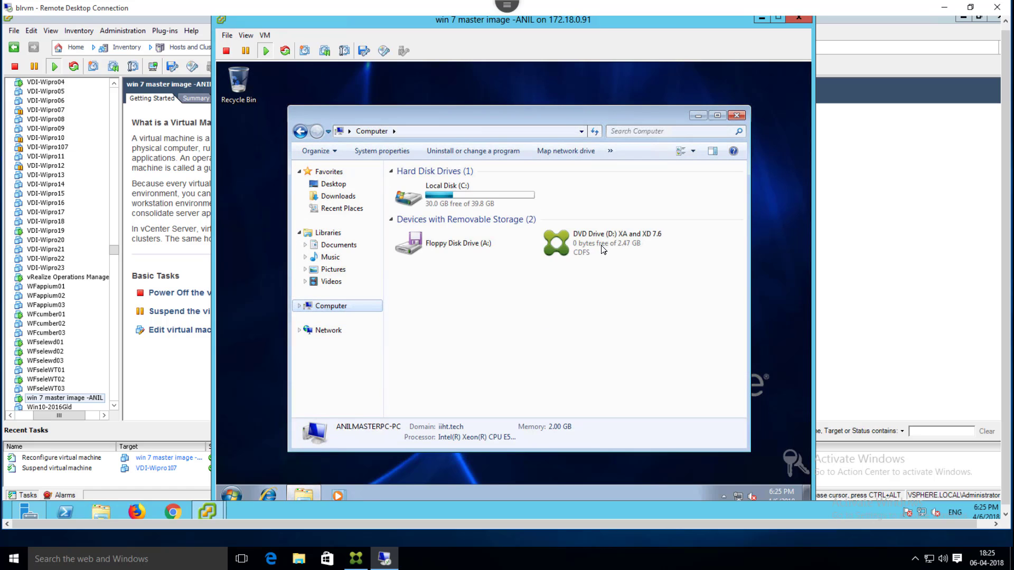
pyautogui.click(603, 248)
pyautogui.doubleClick(602, 248)
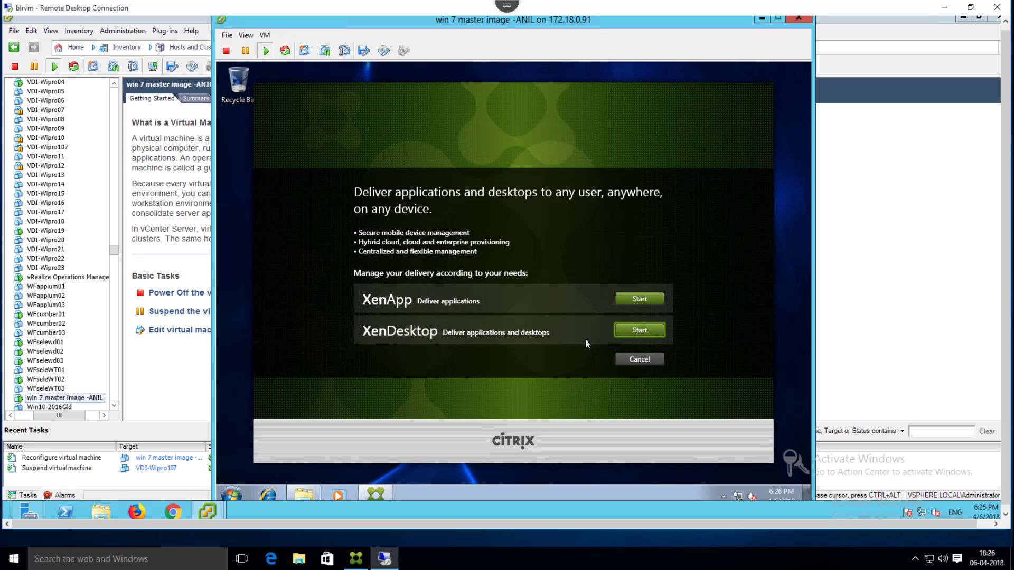
pyautogui.click(619, 334)
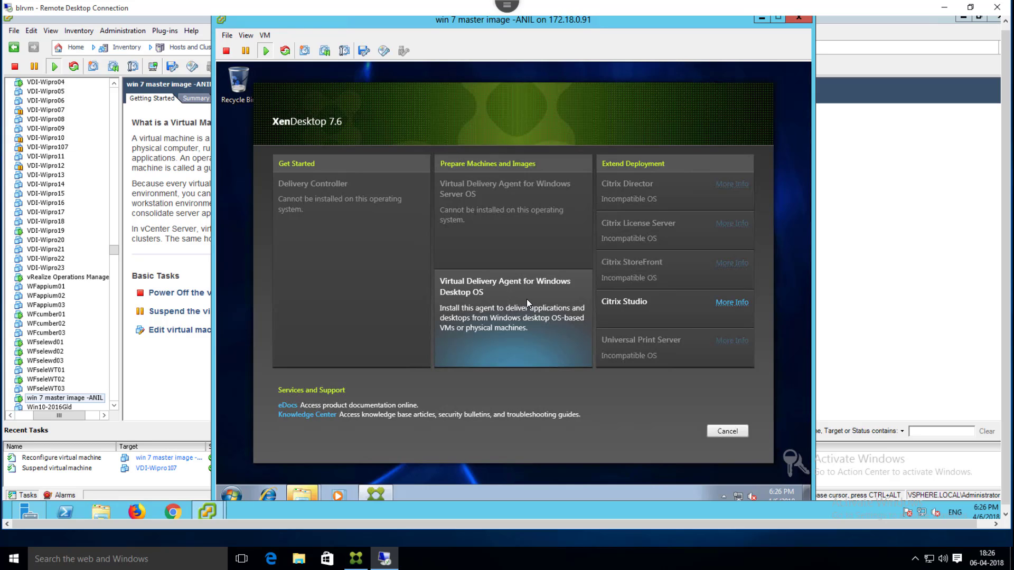
# Step: Choose the Windows Desktop OS VDA for a master image, keeping standard VDA and core components
pyautogui.click(527, 299)
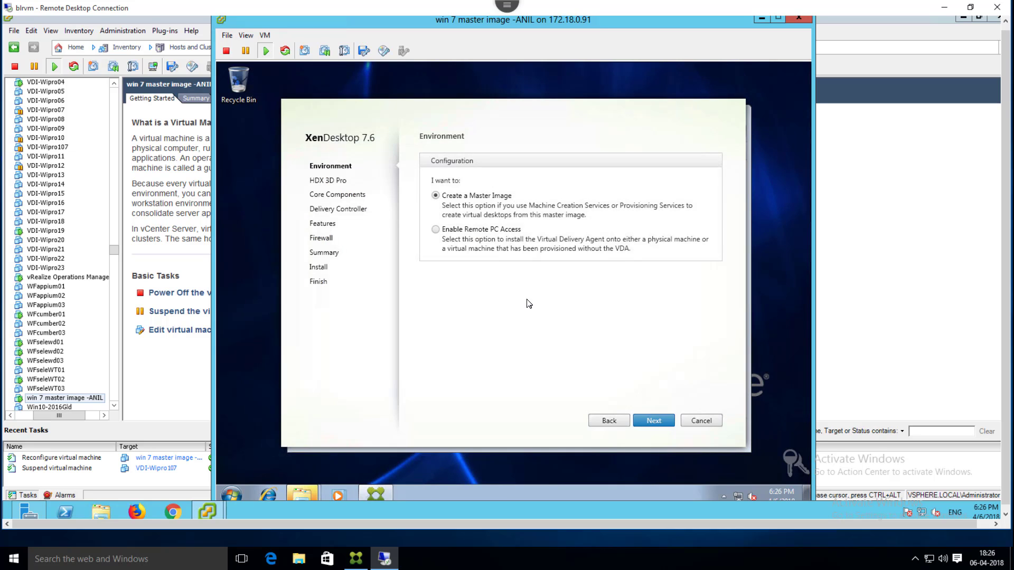
pyautogui.click(496, 232)
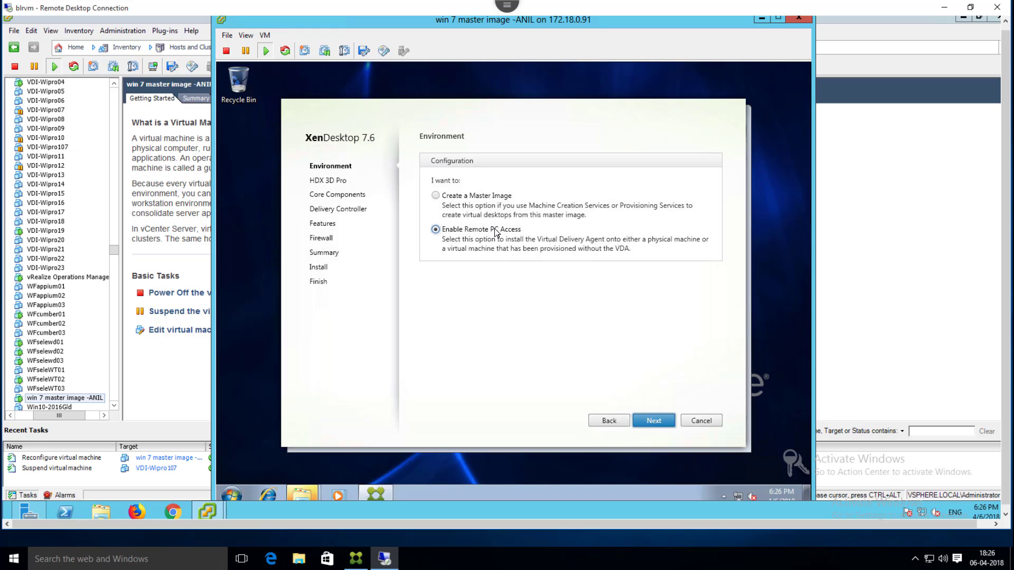
pyautogui.click(483, 198)
pyautogui.click(659, 421)
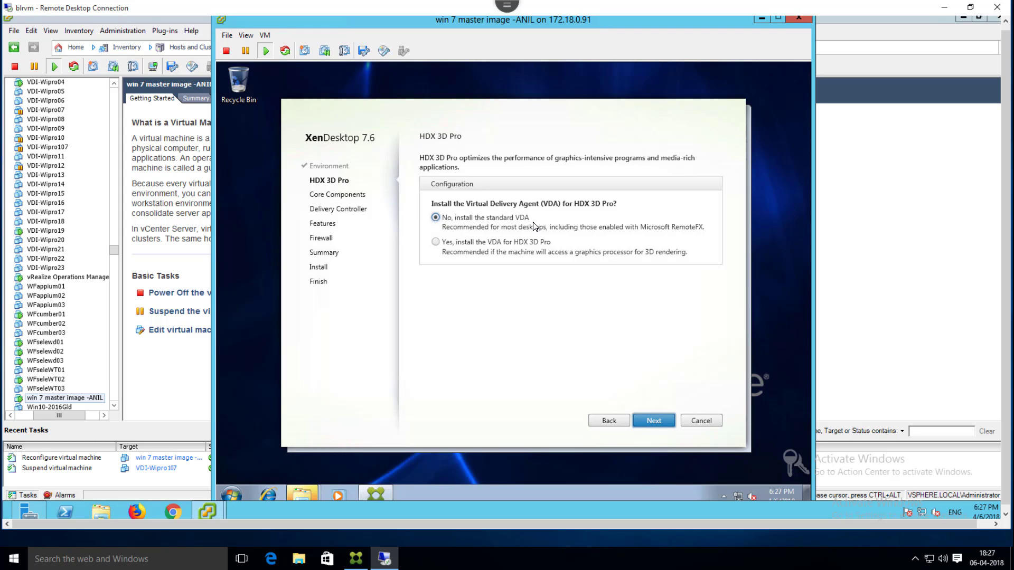
pyautogui.click(653, 420)
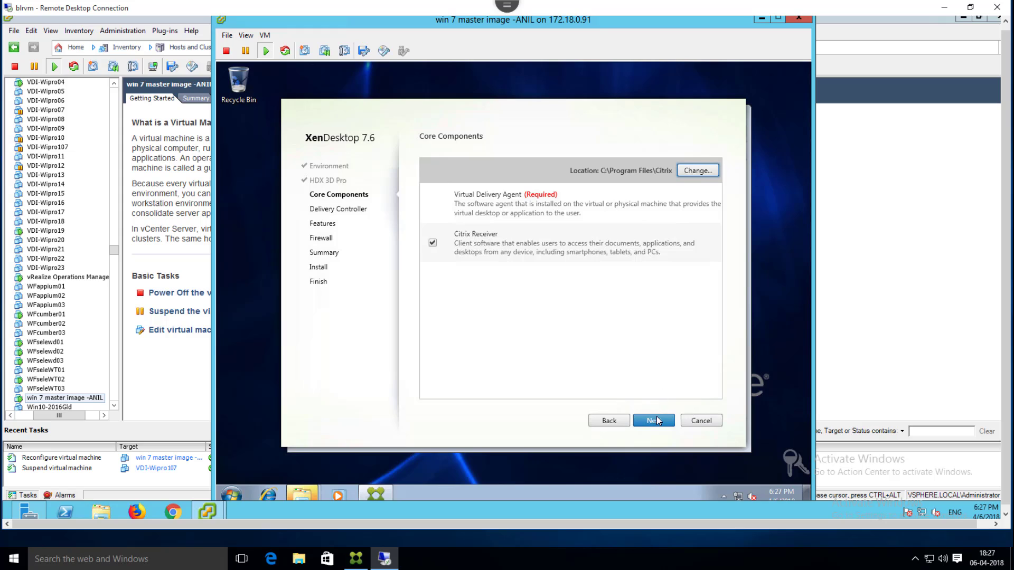
pyautogui.click(657, 420)
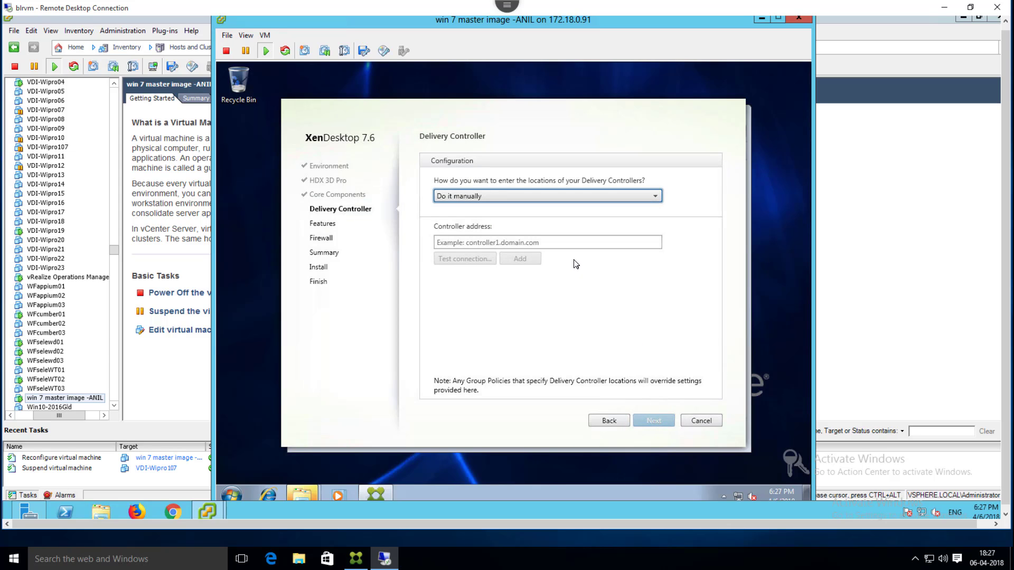
# Step: Keep manual controller entry and add blrxd01.iiht.tech after a successful connection test
pyautogui.click(617, 201)
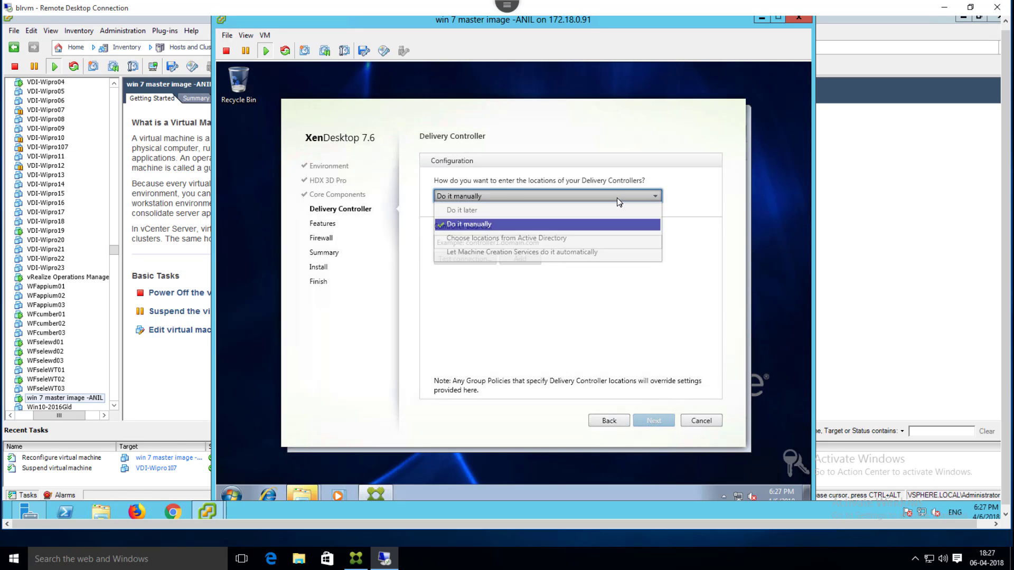
pyautogui.click(511, 226)
pyautogui.click(520, 201)
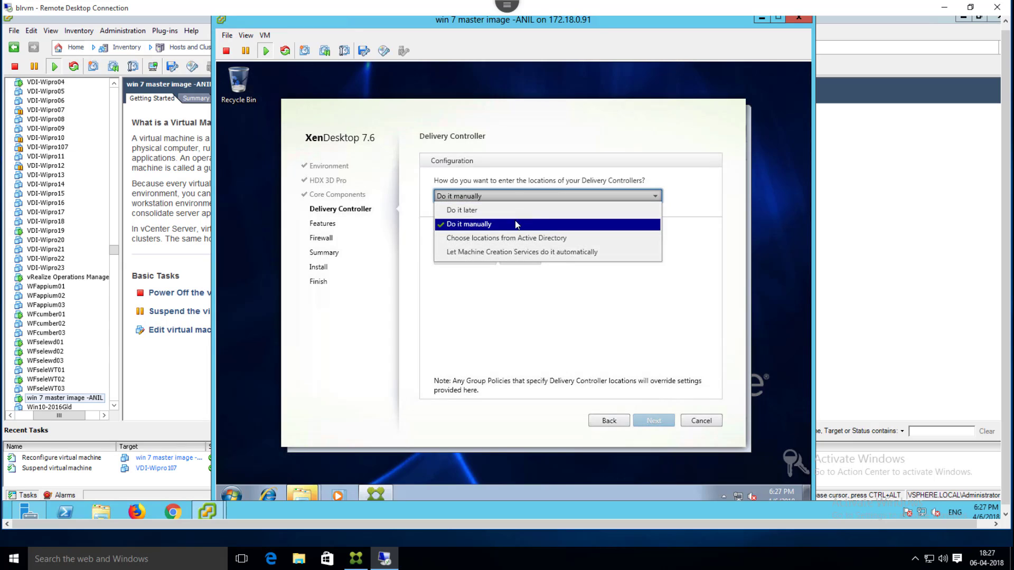
pyautogui.click(511, 227)
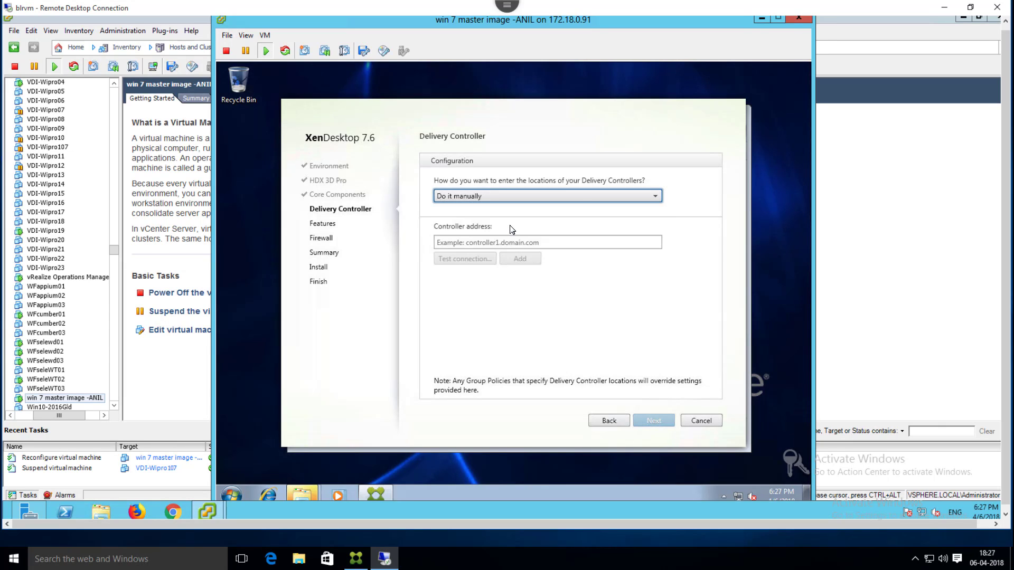
pyautogui.click(505, 243)
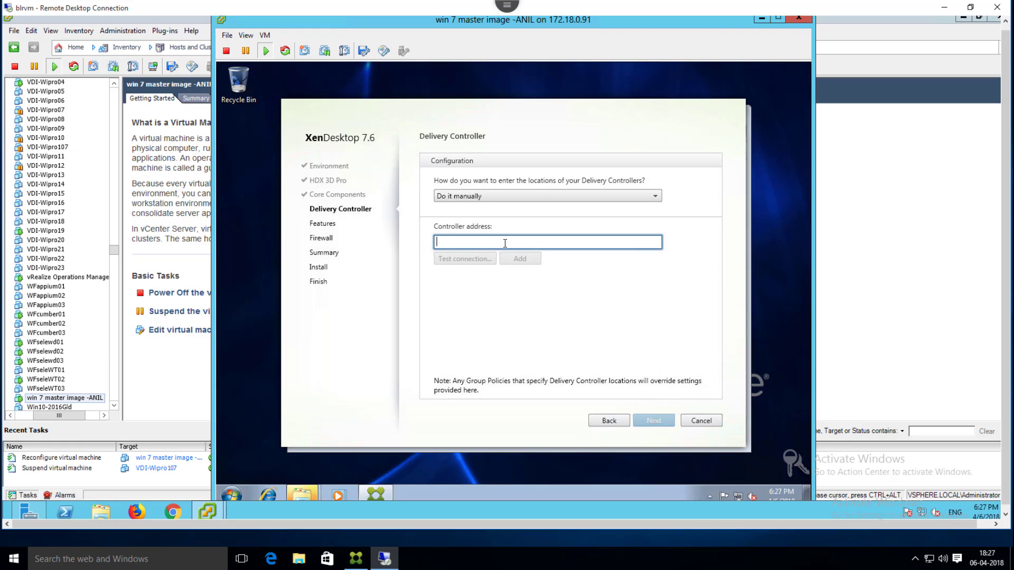
pyautogui.write('controller')
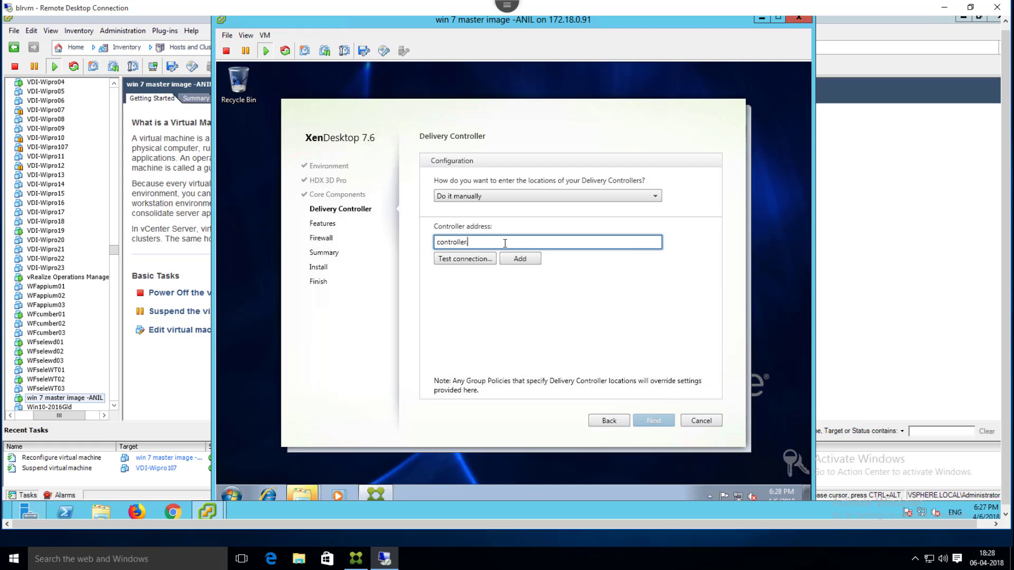
pyautogui.write('.test.lab')
pyautogui.press('BackSpace')
pyautogui.press('BackSpace')
pyautogui.press('BackSpace')
pyautogui.press('BackSpace')
pyautogui.press('BackSpace')
pyautogui.press('BackSpace')
pyautogui.press('BackSpace')
pyautogui.press('BackSpace')
pyautogui.press('BackSpace')
pyautogui.press('BackSpace')
pyautogui.press('BackSpace')
pyautogui.press('BackSpace')
pyautogui.press('BackSpace')
pyautogui.press('BackSpace')
pyautogui.press('BackSpace')
pyautogui.press('BackSpace')
pyautogui.press('BackSpace')
pyautogui.press('BackSpace')
pyautogui.press('BackSpace')
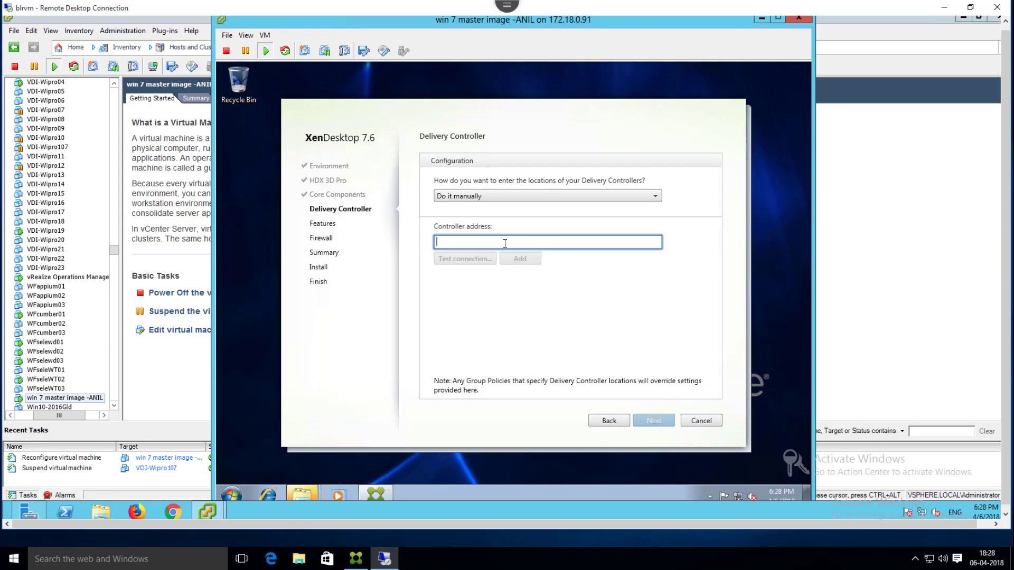
pyautogui.write('blrxd')
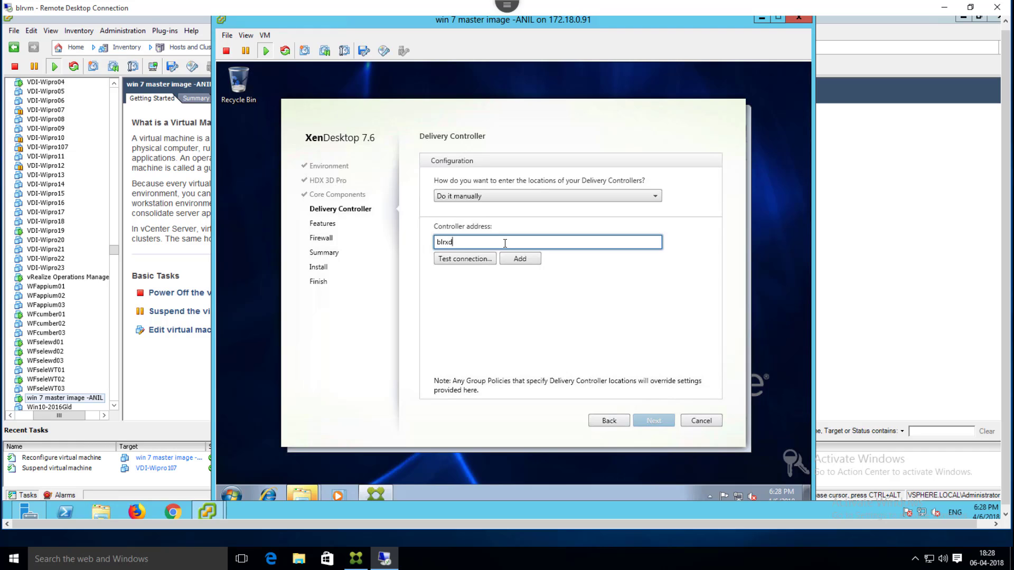
pyautogui.write('01.iiht.tech')
pyautogui.click(481, 263)
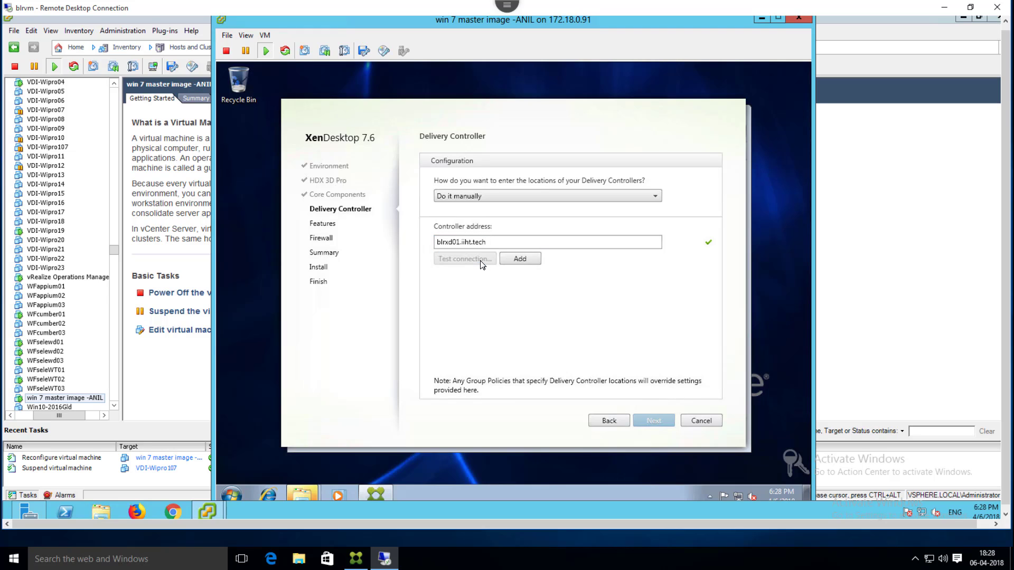
pyautogui.click(527, 261)
# Step: Test and add blrxd02.iiht.tech as the second Delivery Controller
pyautogui.click(526, 257)
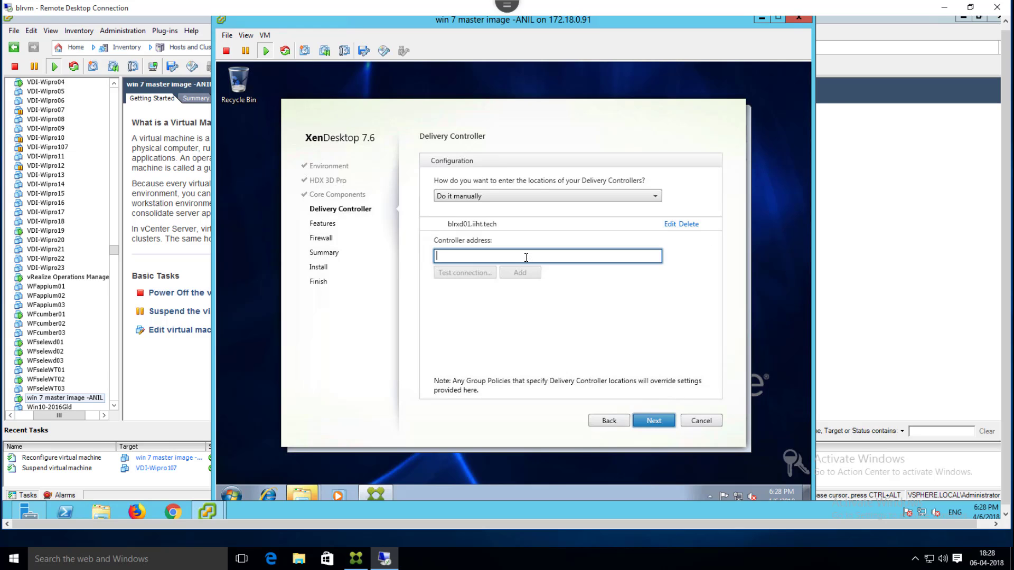
pyautogui.write('blrxd')
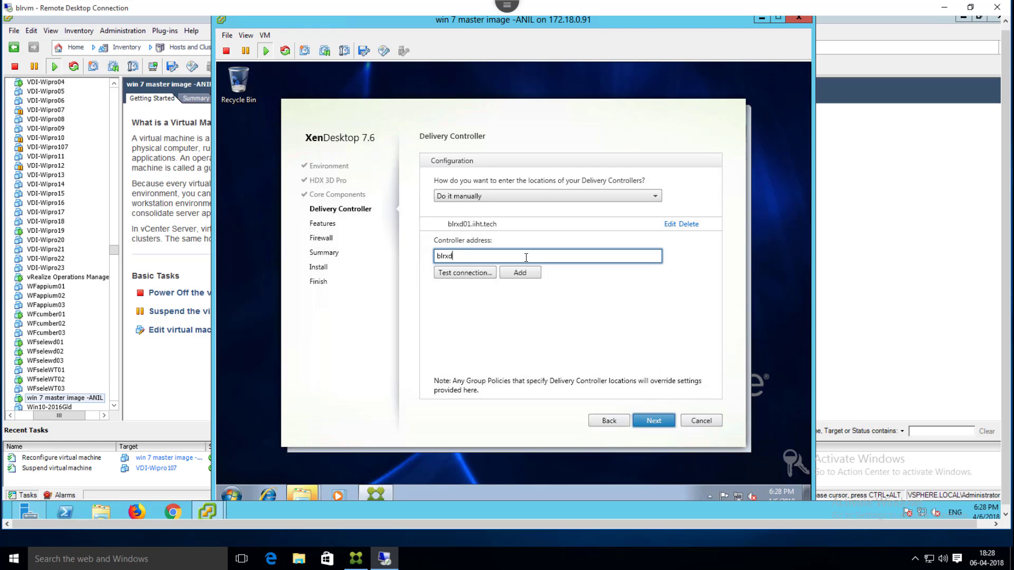
pyautogui.write('02.iiht.tech')
pyautogui.click(489, 274)
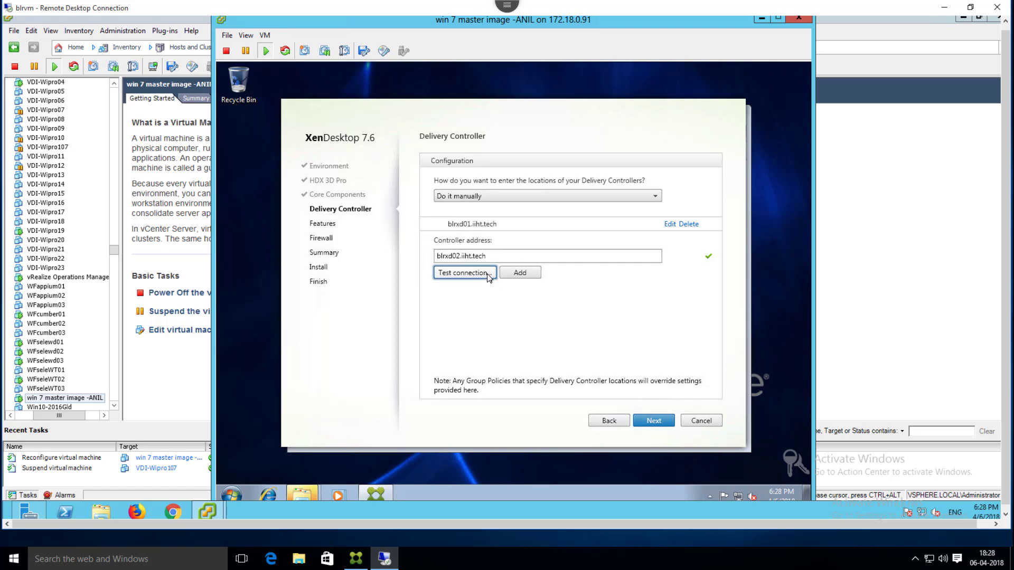
pyautogui.click(521, 274)
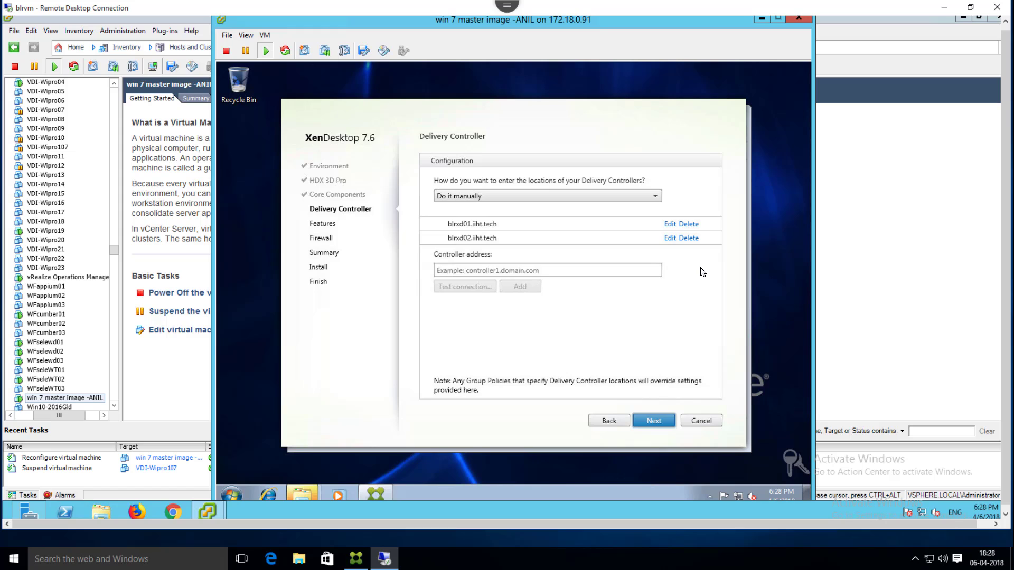
# Step: On the Features page, tick Personal vDisk so all four features are selected
pyautogui.click(660, 420)
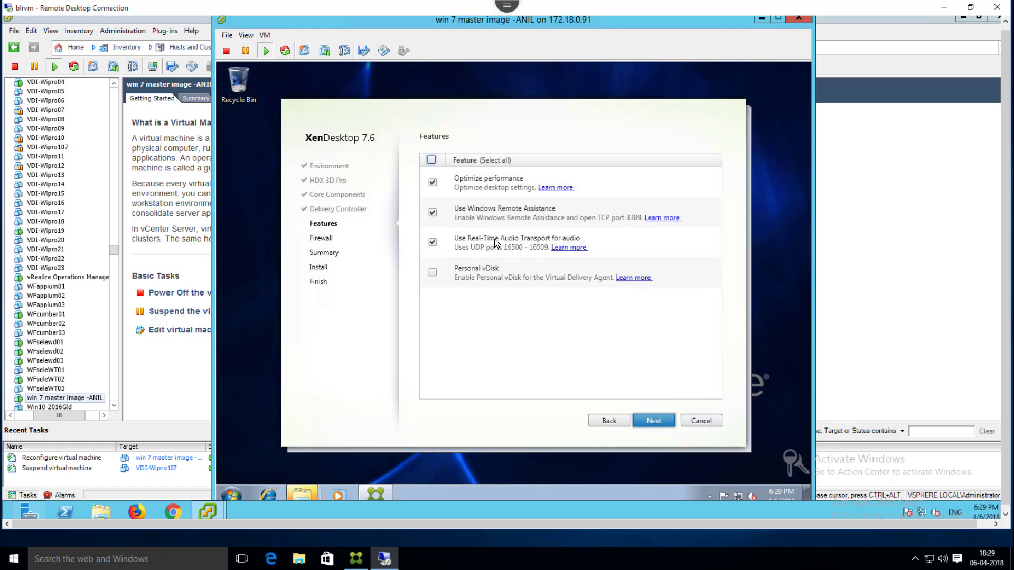
pyautogui.click(433, 273)
# Step: Leave firewall rules on Automatically and start the VDA installation from Summary
pyautogui.click(650, 422)
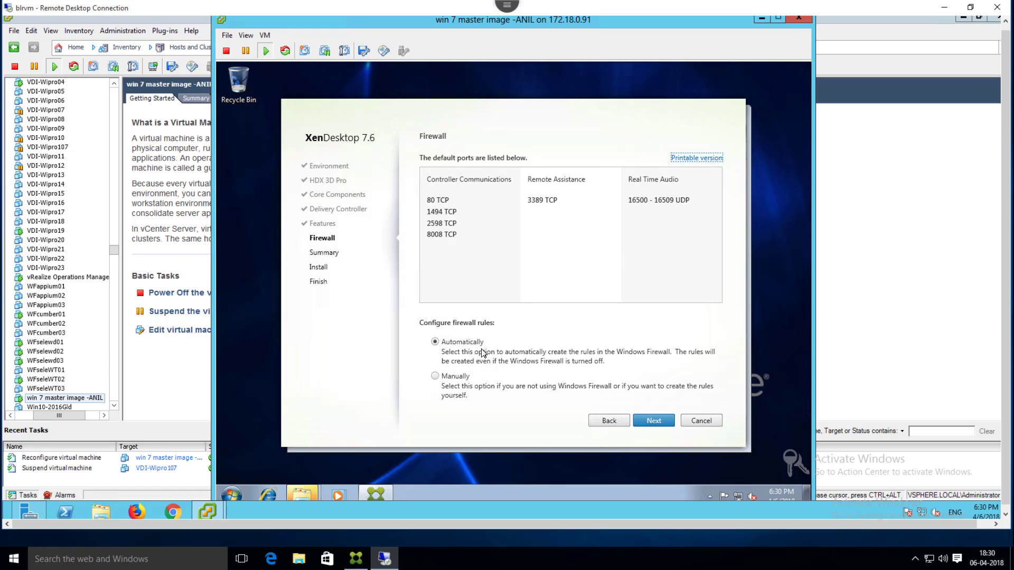
pyautogui.click(654, 420)
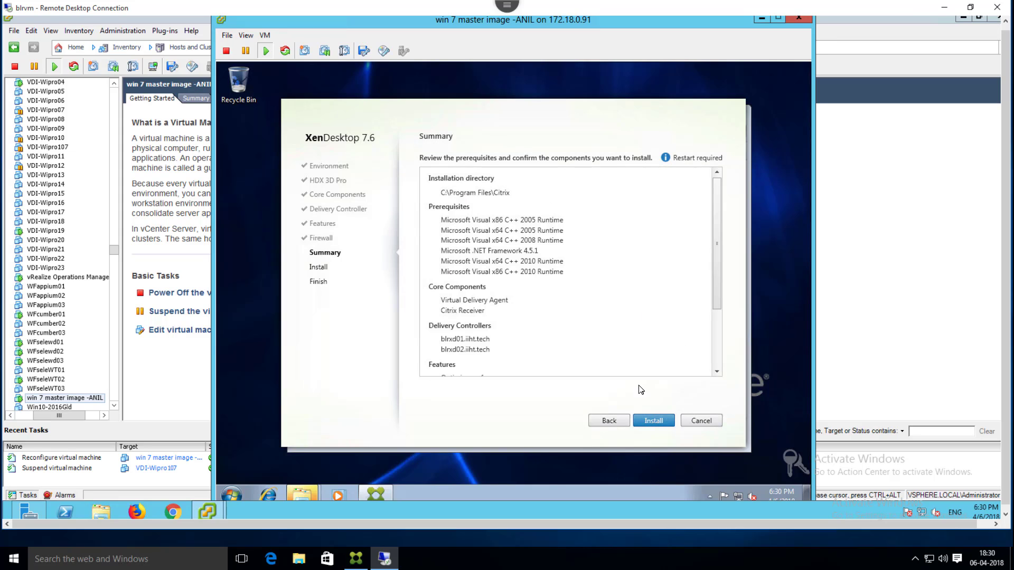
pyautogui.click(649, 425)
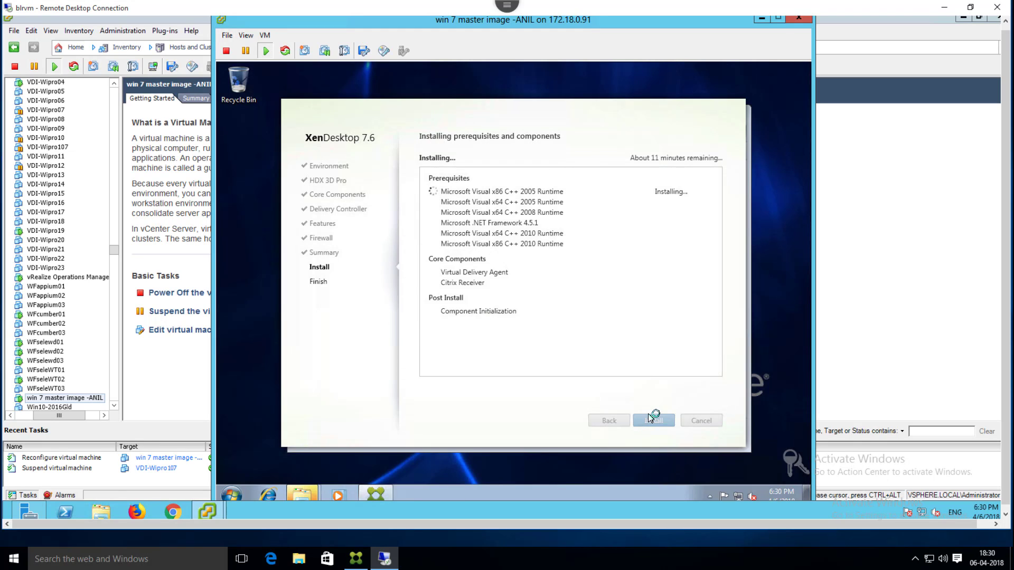
# Step: Restore the console window and move the Visual C++ progress box aside while prerequisites install
pyautogui.click(507, 12)
pyautogui.click(577, 11)
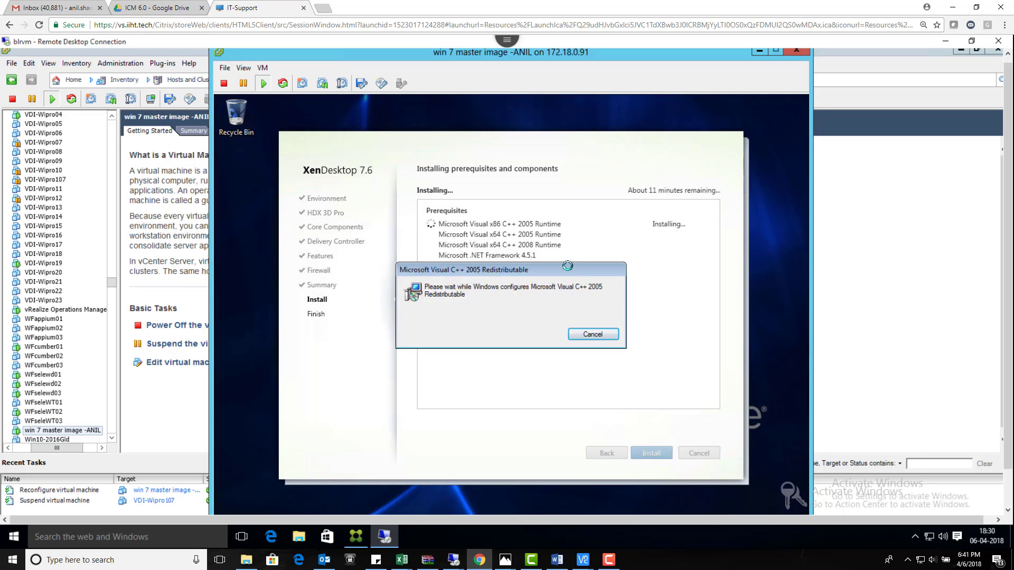
pyautogui.moveTo(567, 265); pyautogui.dragTo(542, 363)
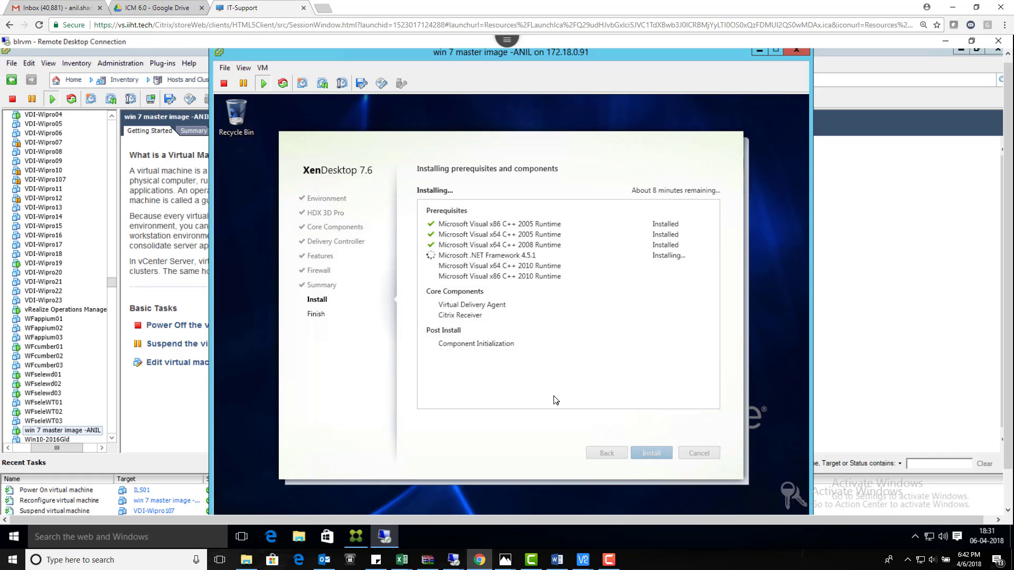
# Step: Monitor the VM console as .NET Framework 4.5.1 finishes and the Virtual Delivery Agent begins installing
pyautogui.click(608, 559)
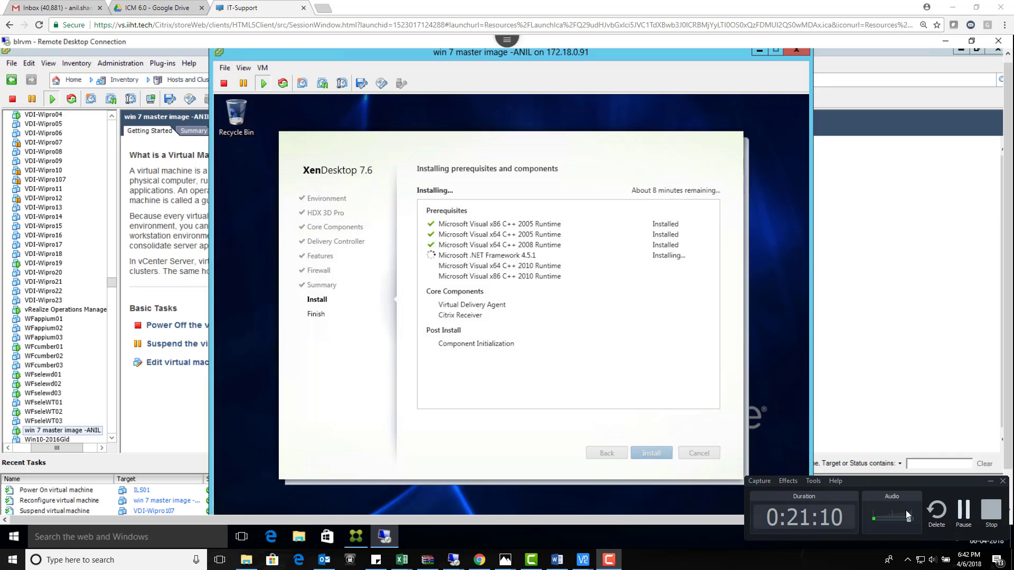
pyautogui.click(962, 517)
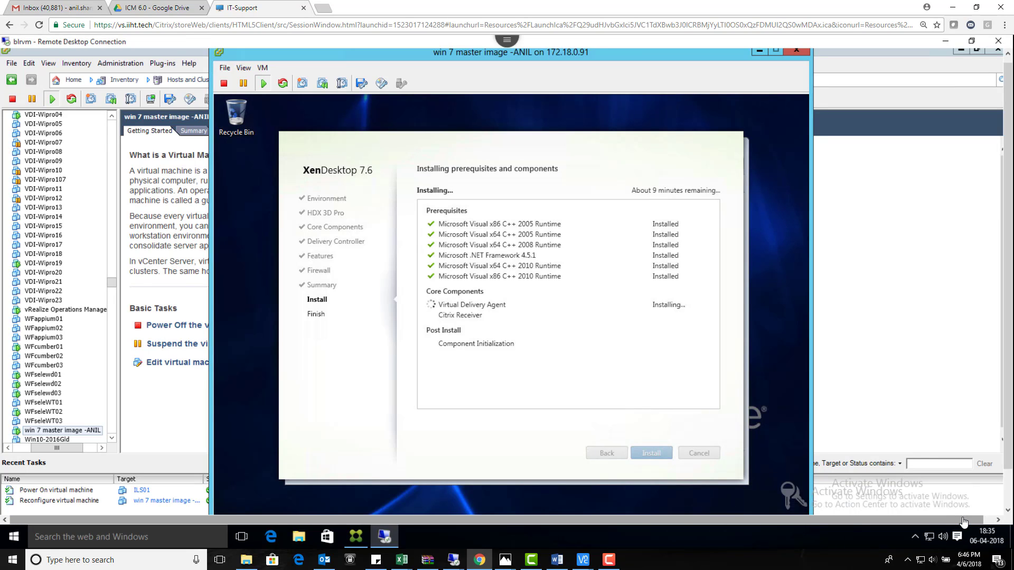
pyautogui.click(611, 562)
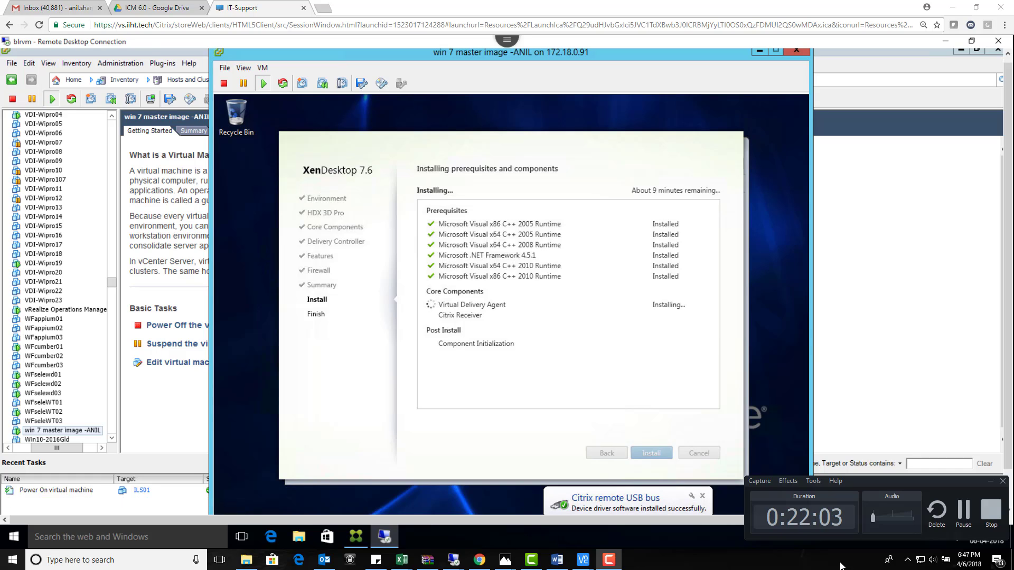
# Step: Watch the install reach Finish Installation, reporting success with Restart machine checked
pyautogui.click(963, 519)
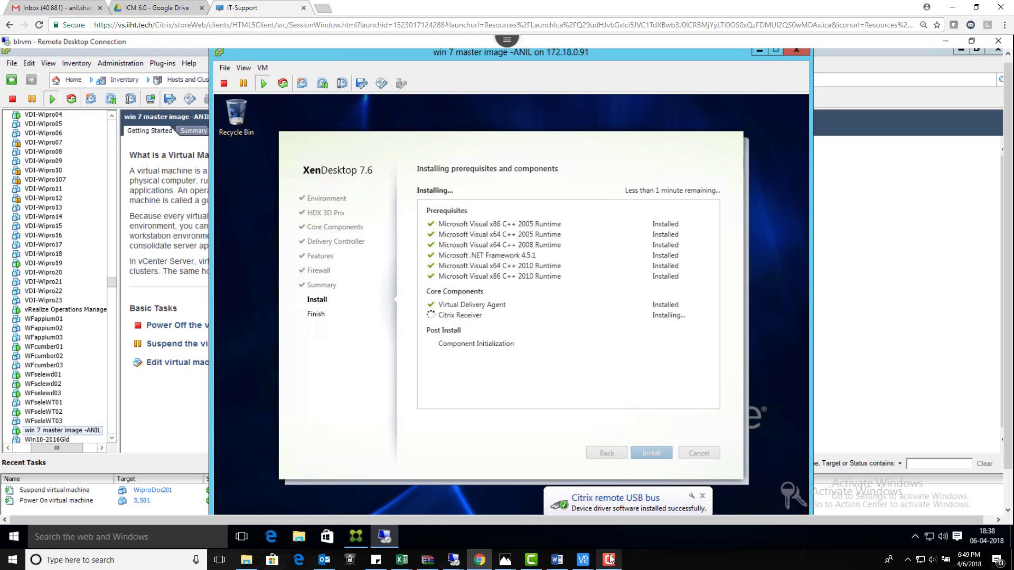
pyautogui.click(609, 559)
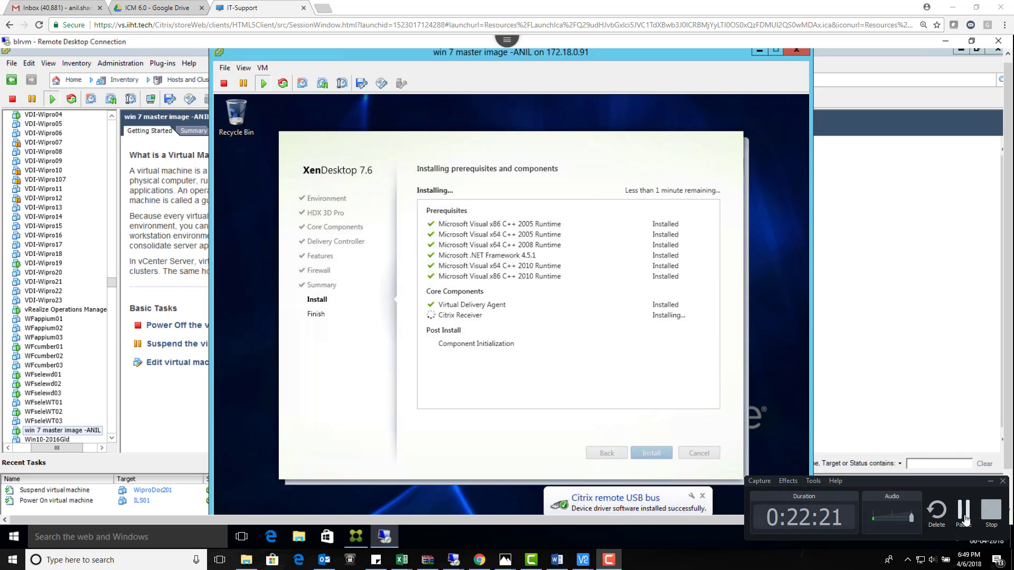
pyautogui.click(964, 520)
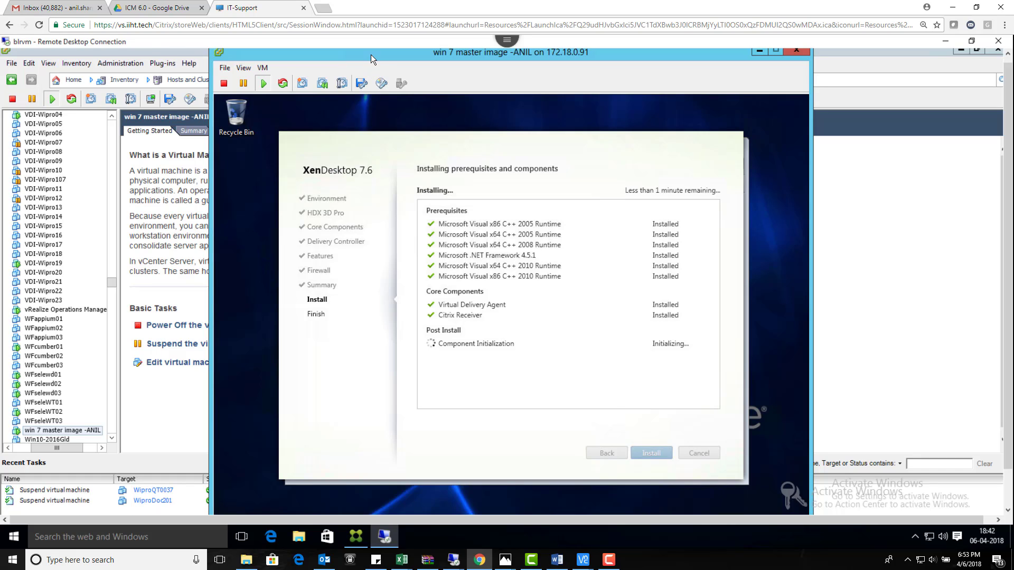
pyautogui.moveTo(370, 55); pyautogui.dragTo(380, 31)
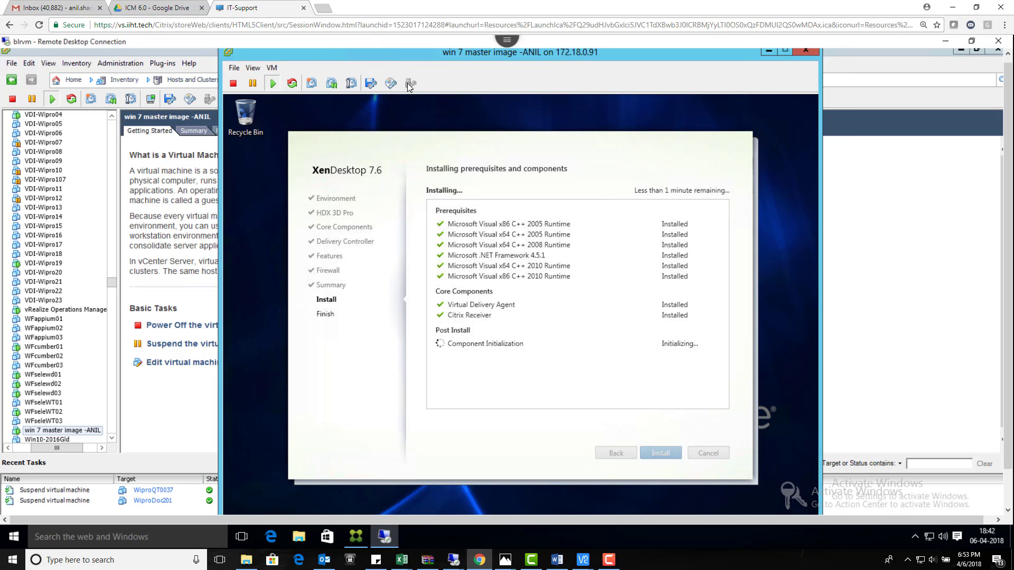
pyautogui.click(1009, 311)
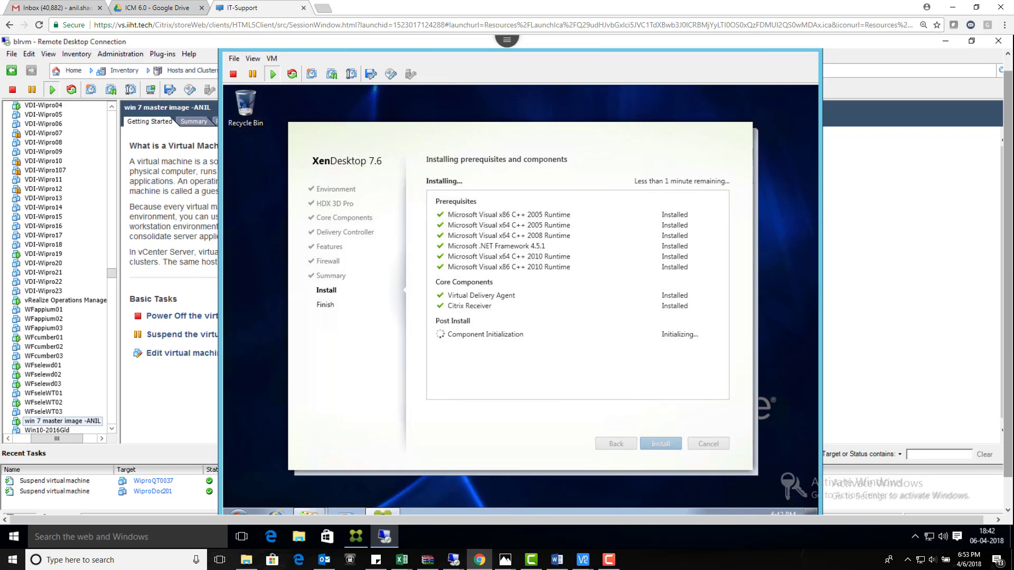
pyautogui.scroll(1, 1008, 288)
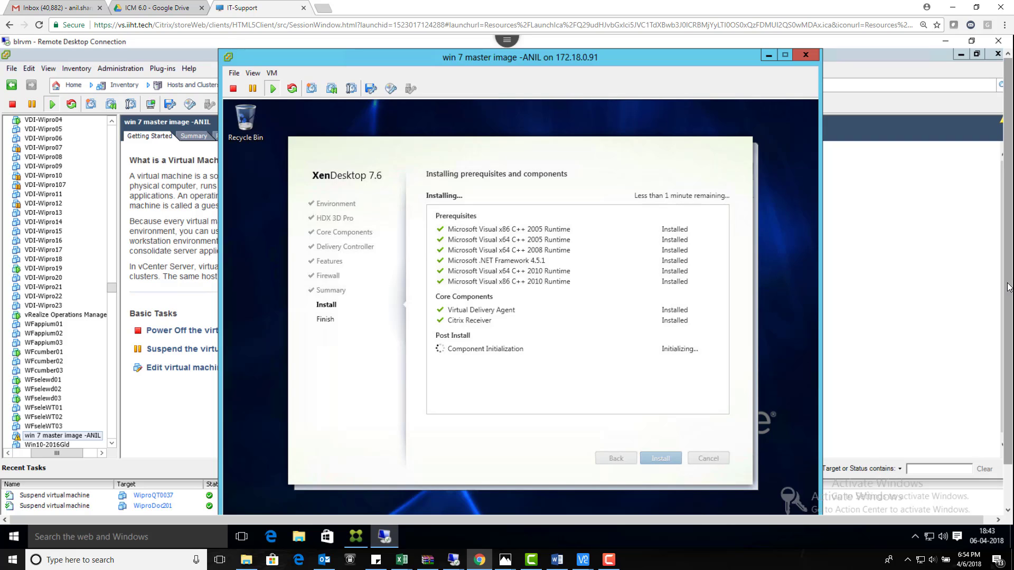
pyautogui.click(608, 560)
pyautogui.click(963, 509)
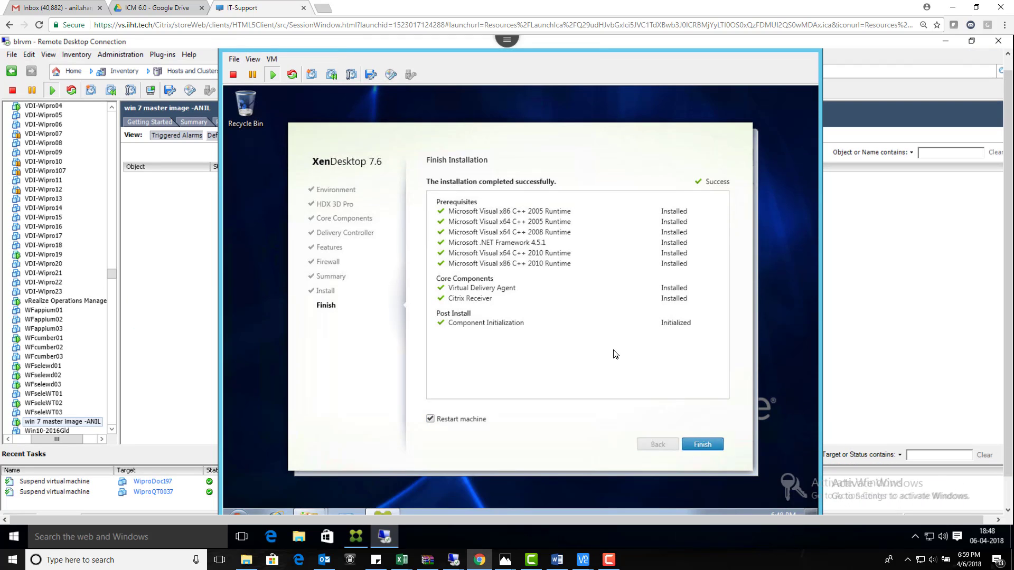
# Step: Finish the installer with Restart machine checked, rebooting the Windows 7 VM
pyautogui.click(706, 447)
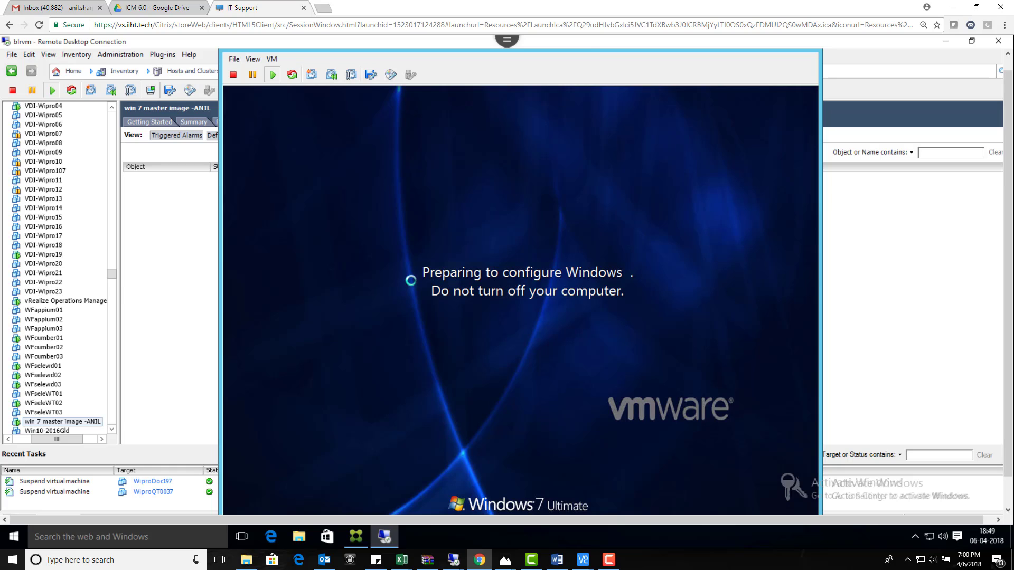
# Step: Leave the remote session, launch Notepad from the Run box, and size its window
pyautogui.click(950, 9)
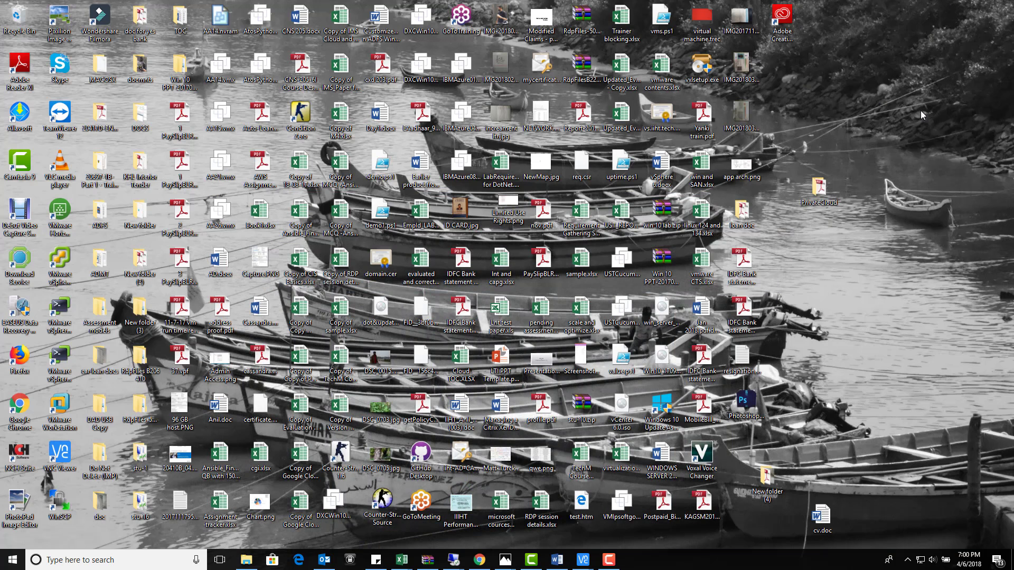
pyautogui.press('super+r')
pyautogui.press('Return')
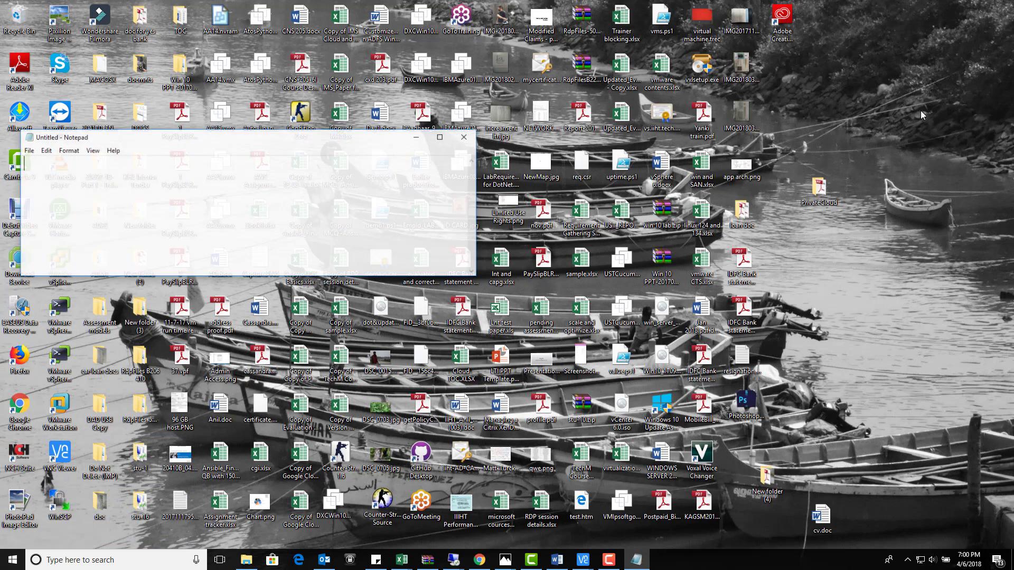
pyautogui.click(439, 136)
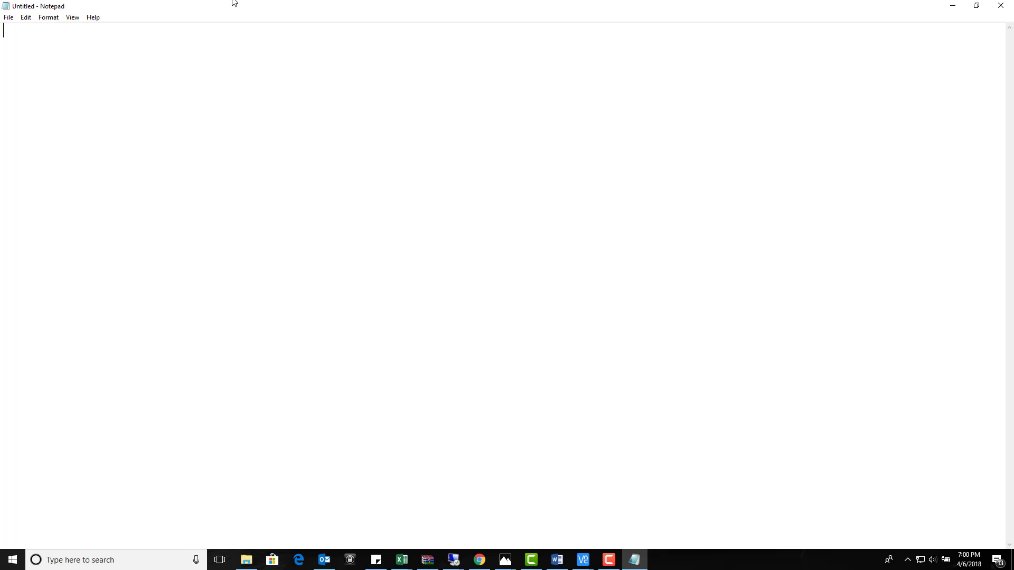
pyautogui.doubleClick(350, 11)
pyautogui.moveTo(267, 140); pyautogui.dragTo(423, 54)
pyautogui.moveTo(634, 188); pyautogui.dragTo(819, 458)
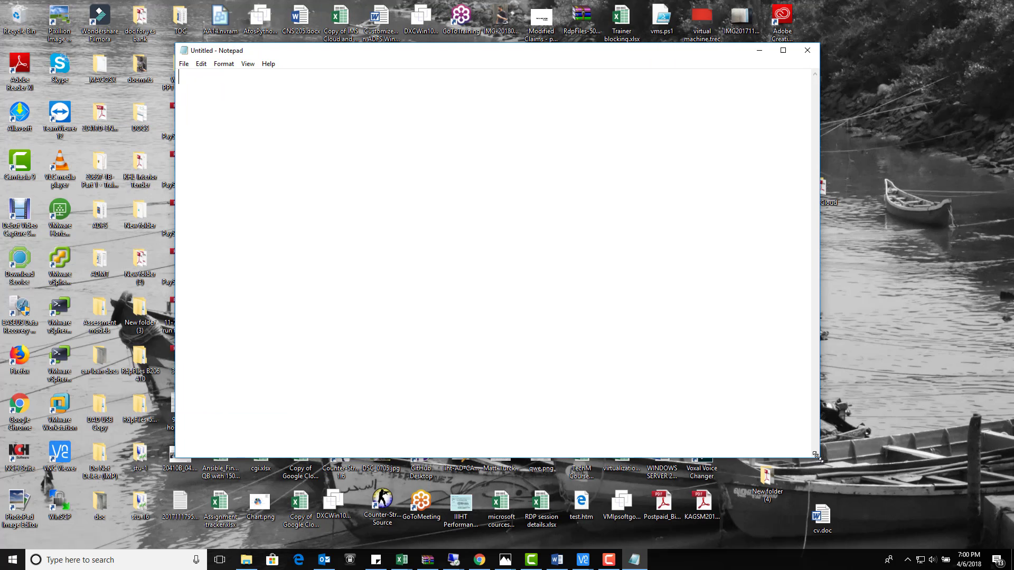
# Step: Write the heading 'to create master image:' with steps 1 (DHCP server configured) and 2 (create a VM)
pyautogui.write('to ')
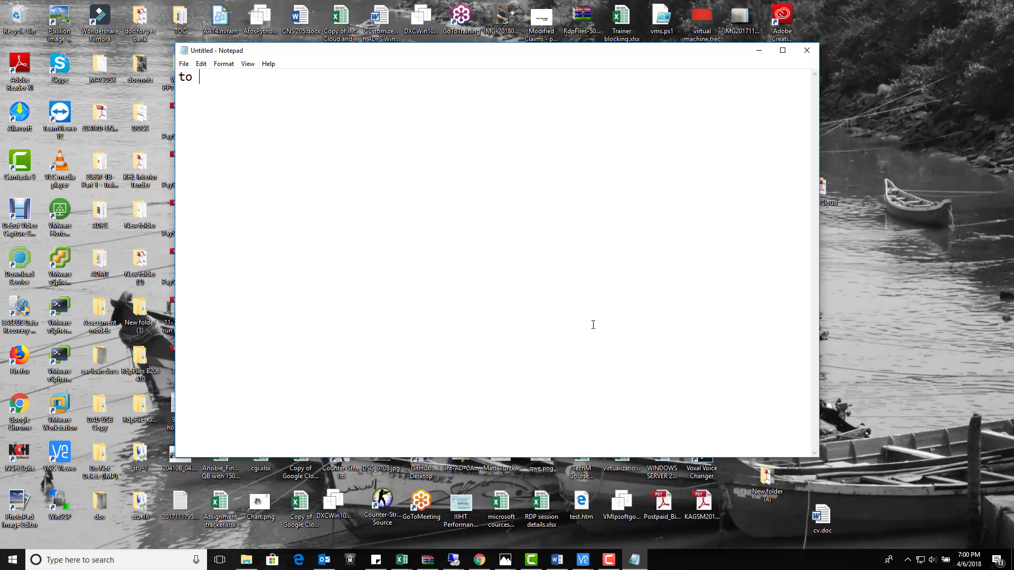
pyautogui.write('create master image:')
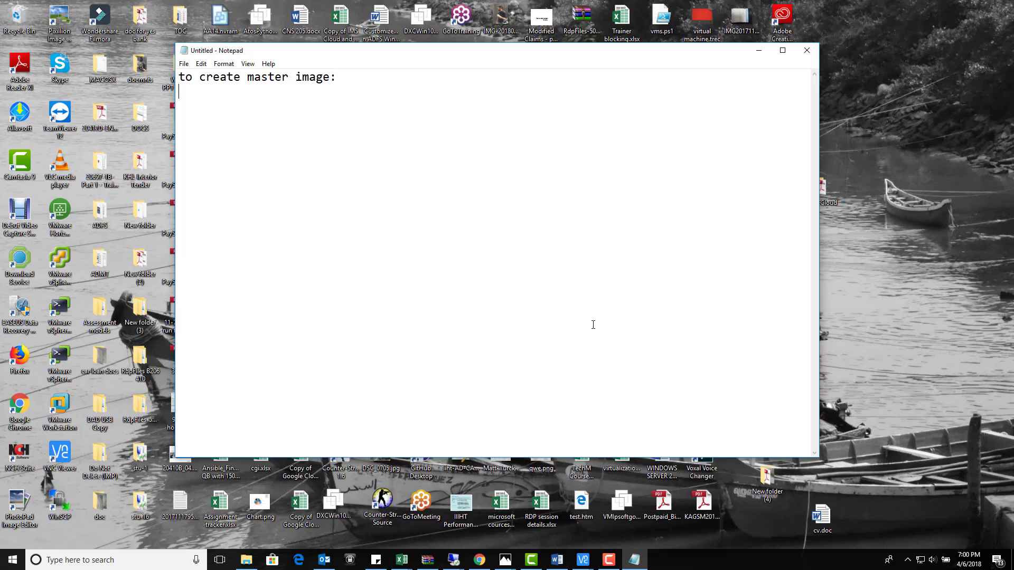
pyautogui.press('Return')
pyautogui.write('1. make sure DHCP server ')
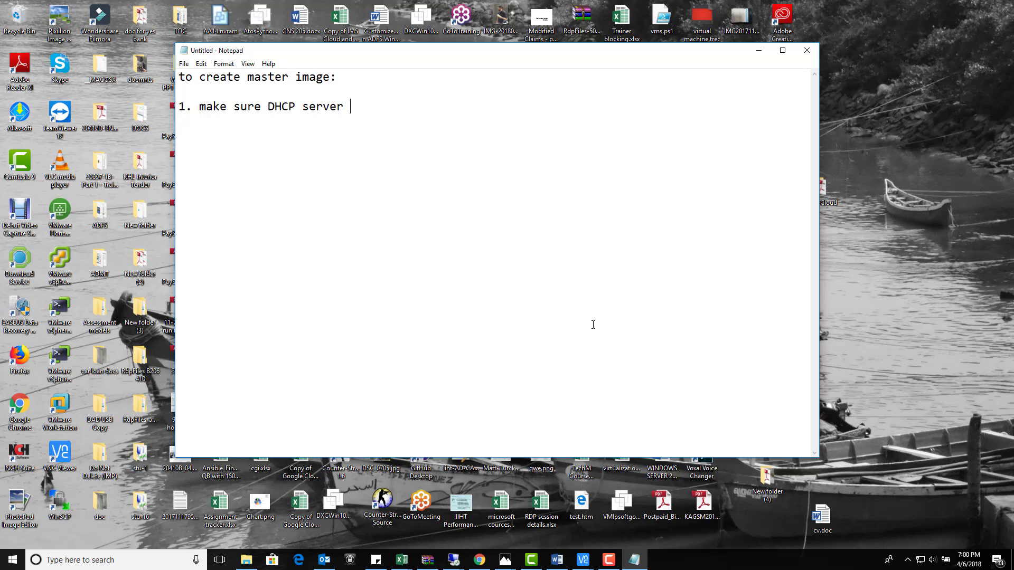
pyautogui.write('is configured.')
pyautogui.press('Return')
pyautogui.write('2. create ')
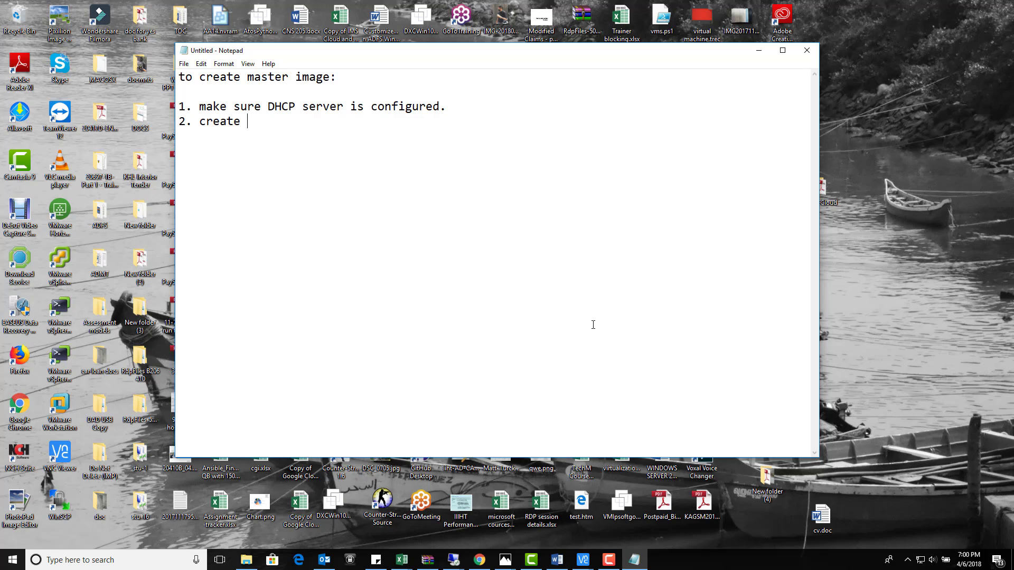
pyautogui.write('a VM')
# Step: Add steps 3-5 (join domain, install VDA agent, restart the VM), then close Notepad without saving
pyautogui.press('Return')
pyautogui.write('3. Join the mac')
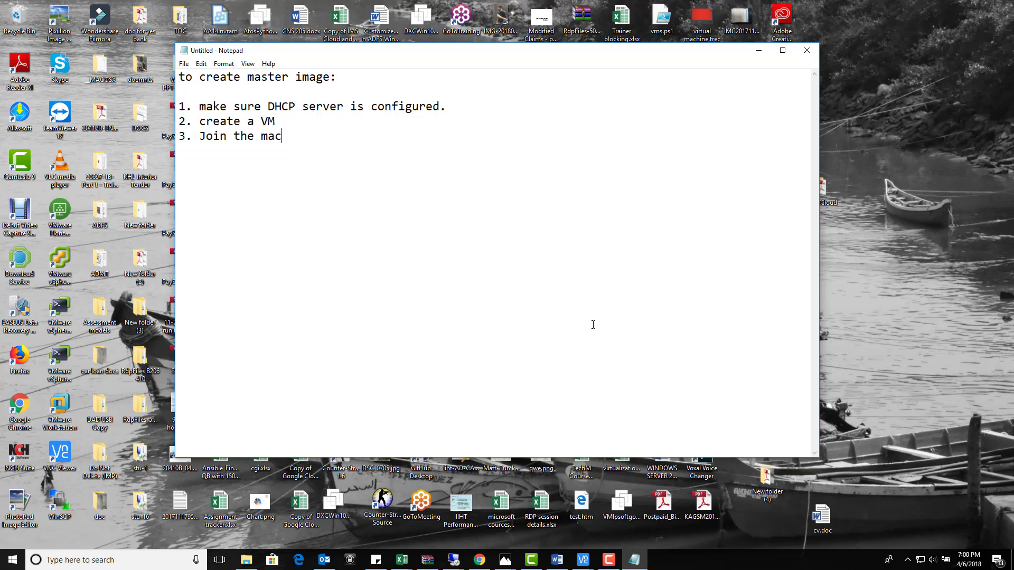
pyautogui.write('hine to domain ')
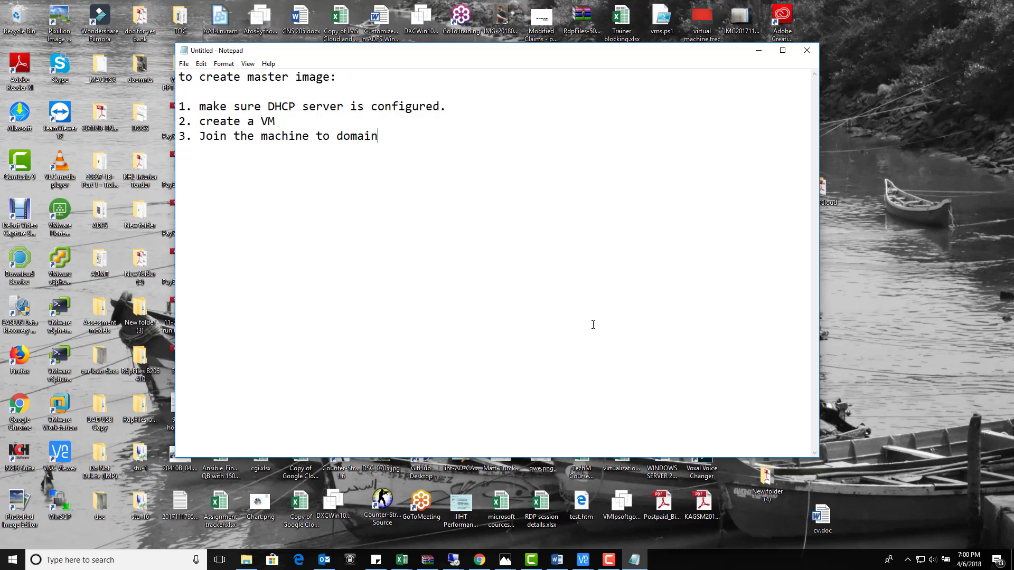
pyautogui.write('4. install VDA agent')
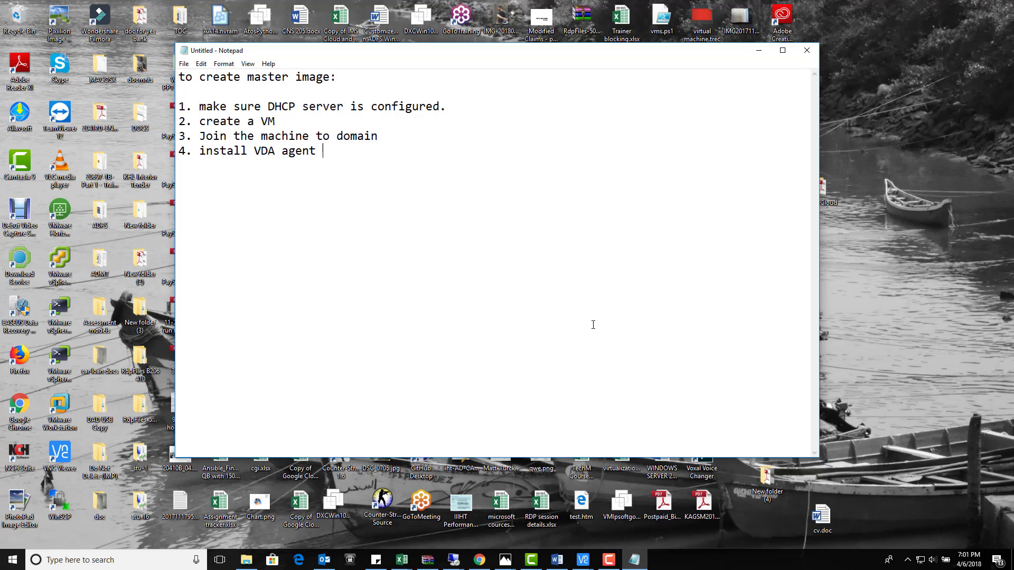
pyautogui.write('5. restart the vm.')
pyautogui.click(806, 50)
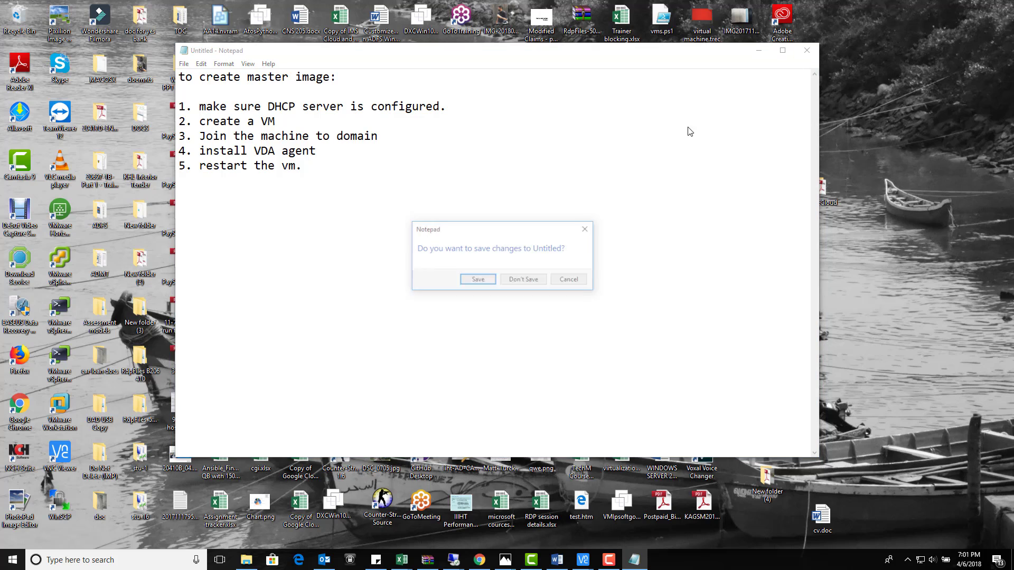
pyautogui.click(541, 280)
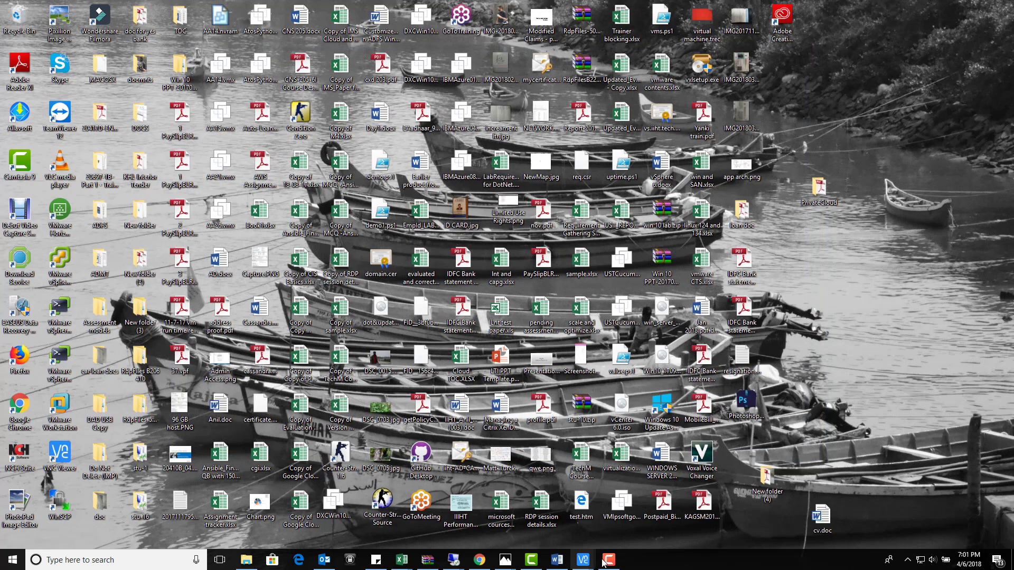